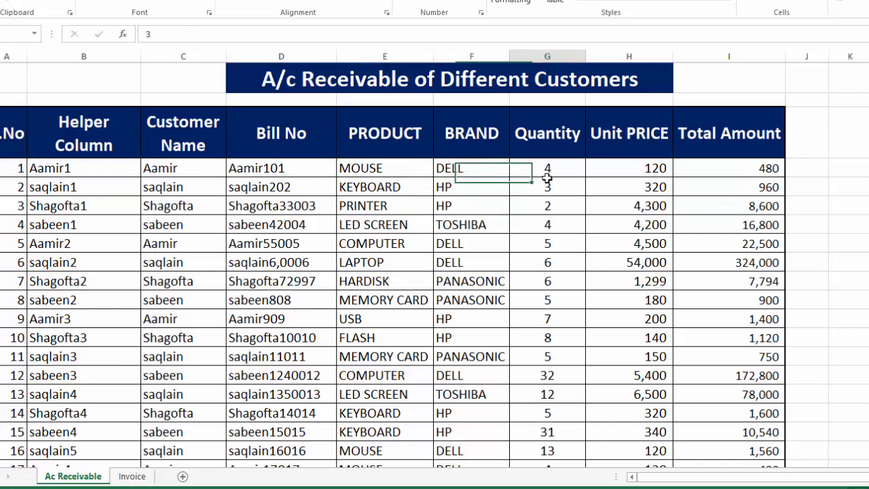
Examine the quantity, unit price and total amount entries at the start of the receivables table.
{"action": "left_click", "coordinate": [547, 185]}
{"action": "left_click", "coordinate": [625, 165]}
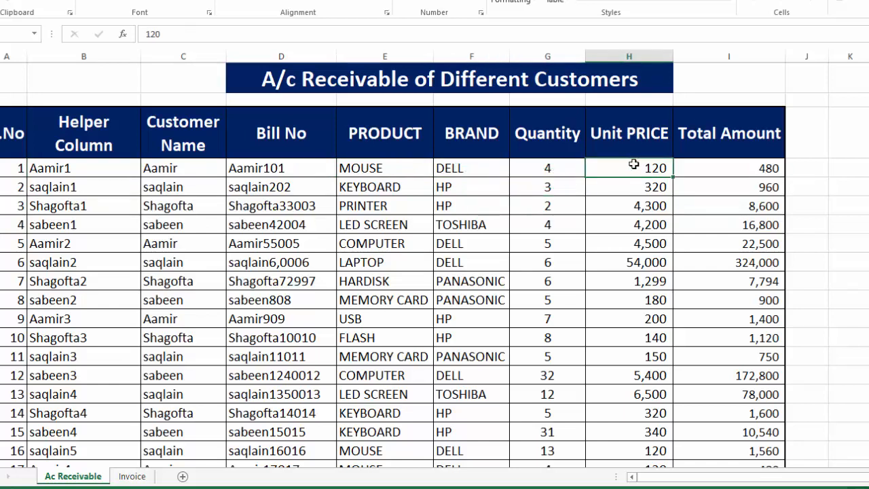
{"action": "left_click", "coordinate": [718, 166]}
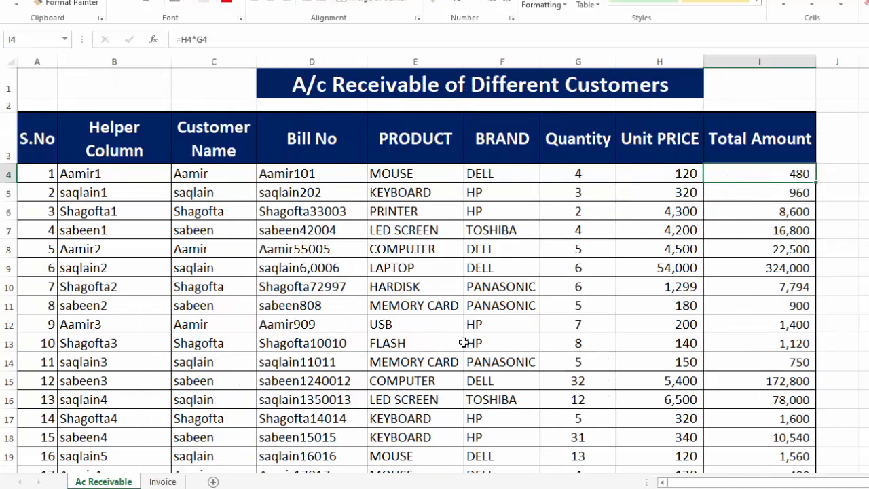
Select the second listed customer on the Invoice sheet and review that customer's bill lines and totals.
{"action": "left_click", "coordinate": [163, 481]}
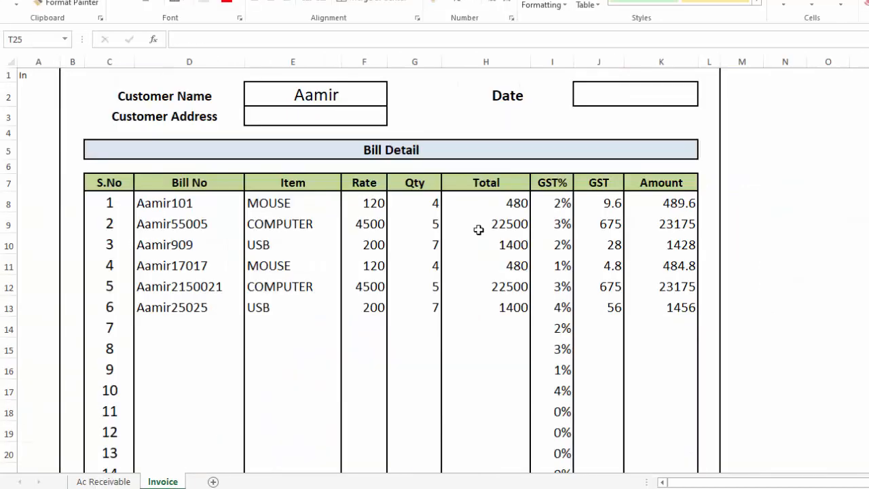
{"action": "left_click", "coordinate": [366, 96]}
{"action": "left_click", "coordinate": [393, 101]}
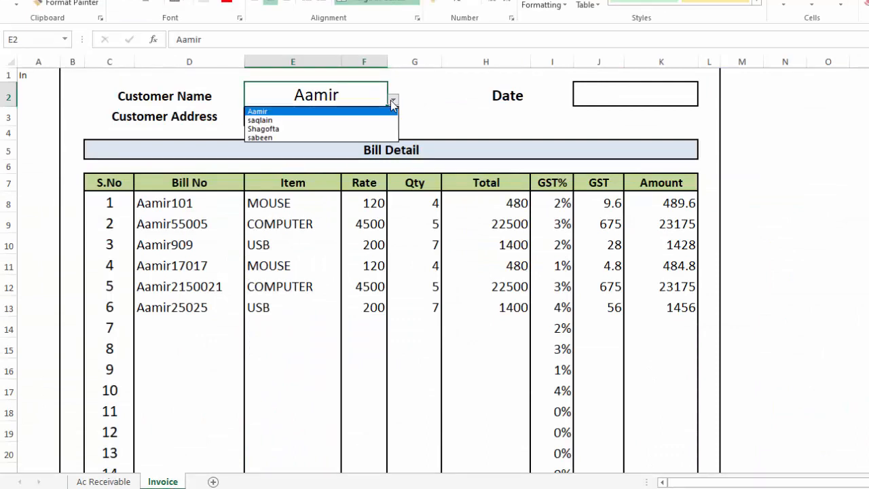
{"action": "left_click", "coordinate": [358, 121]}
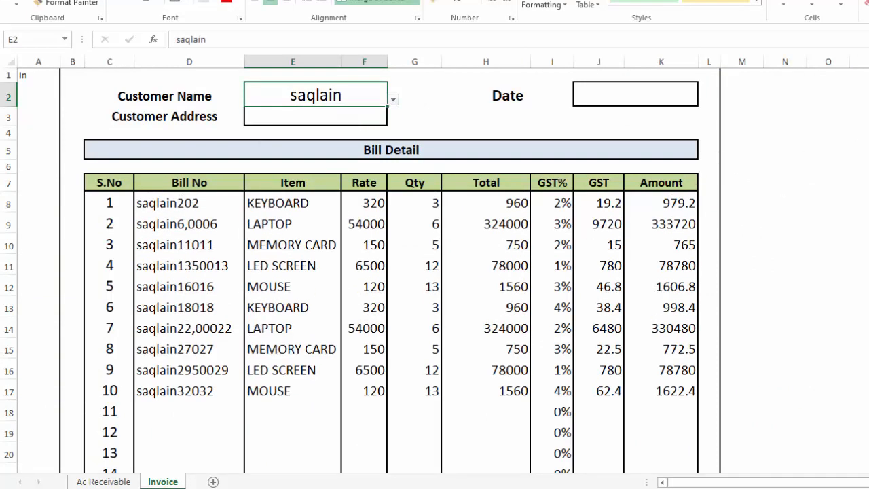
{"action": "scroll", "coordinate": [435, 265], "scroll_direction": "down", "scroll_amount": 1}
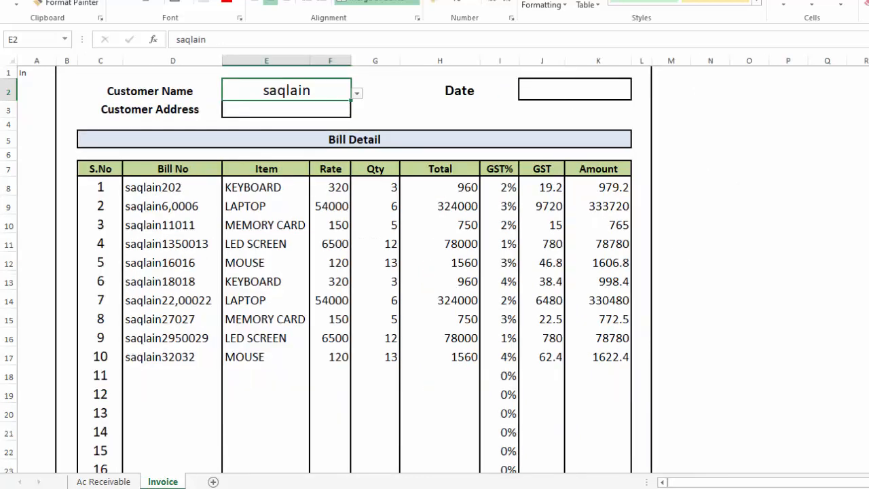
{"action": "scroll", "coordinate": [435, 265], "scroll_direction": "down", "scroll_amount": 3}
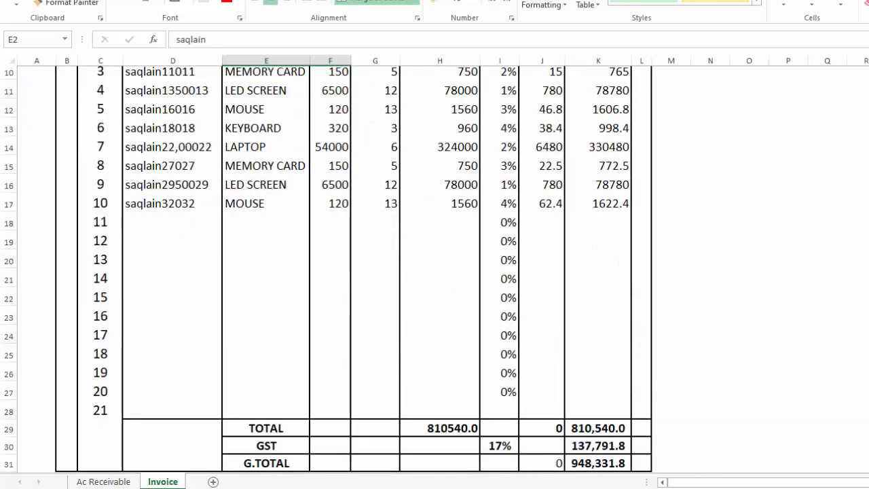
{"action": "scroll", "coordinate": [327, 269], "scroll_direction": "down", "scroll_amount": 1}
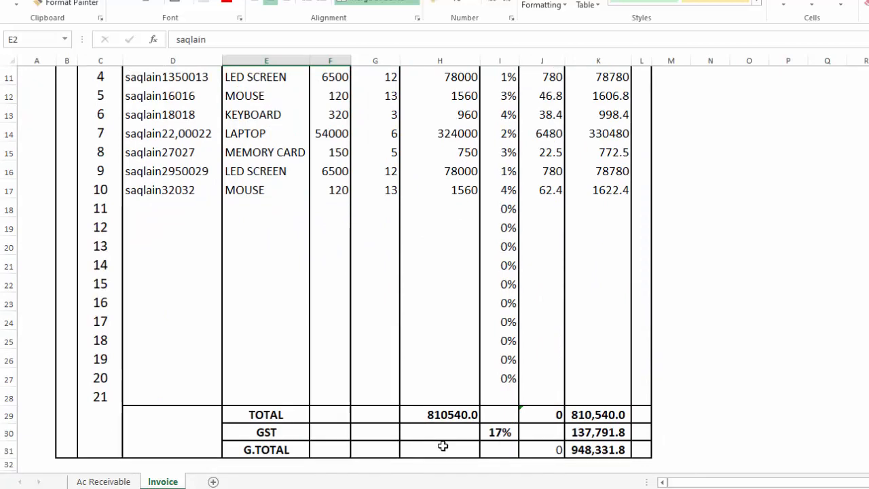
{"action": "scroll", "coordinate": [481, 442], "scroll_direction": "up", "scroll_amount": 4}
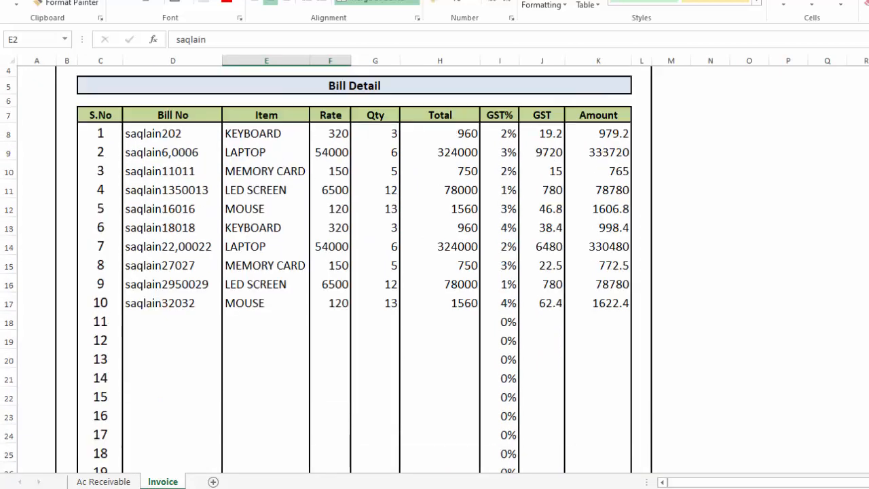
Select the third listed customer for the invoice and check the source data on the Ac Receivable sheet.
{"action": "left_click", "coordinate": [357, 93]}
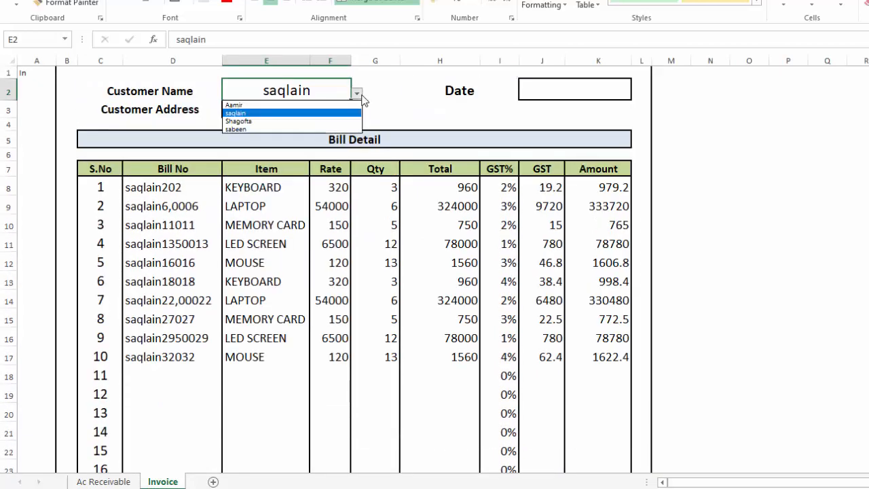
{"action": "left_click", "coordinate": [283, 119]}
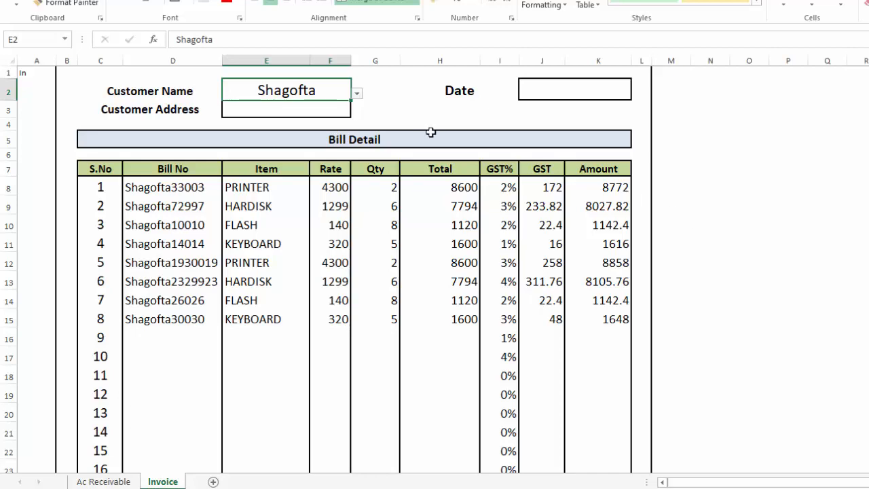
{"action": "left_click", "coordinate": [103, 482]}
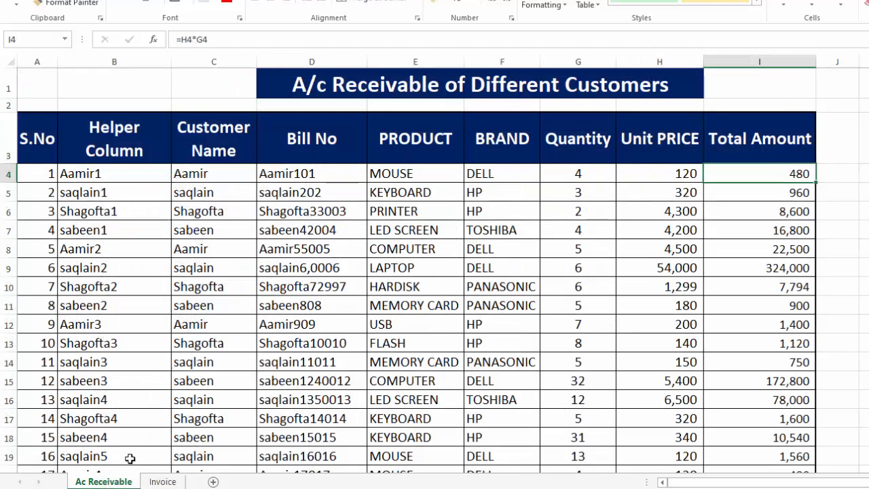
{"action": "left_click", "coordinate": [163, 481]}
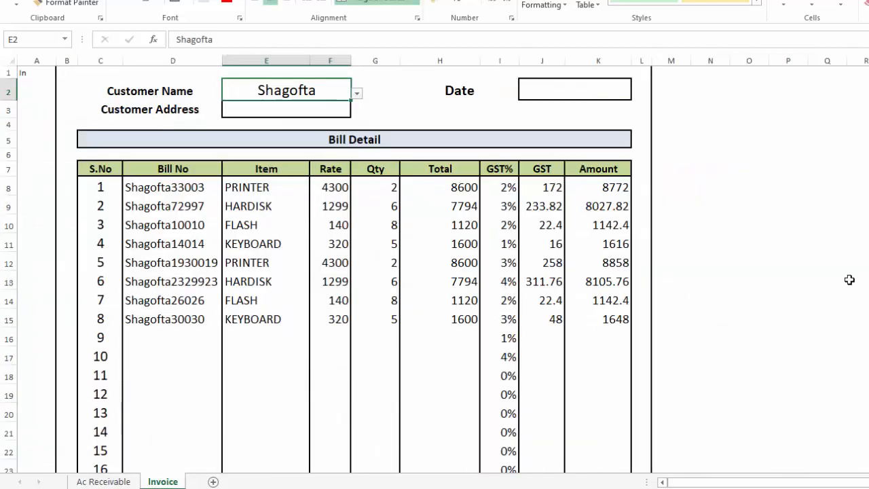
Review the invoice lines and totals of the fourth listed customer and return to the Ac Receivable sheet.
{"action": "left_click", "coordinate": [356, 94]}
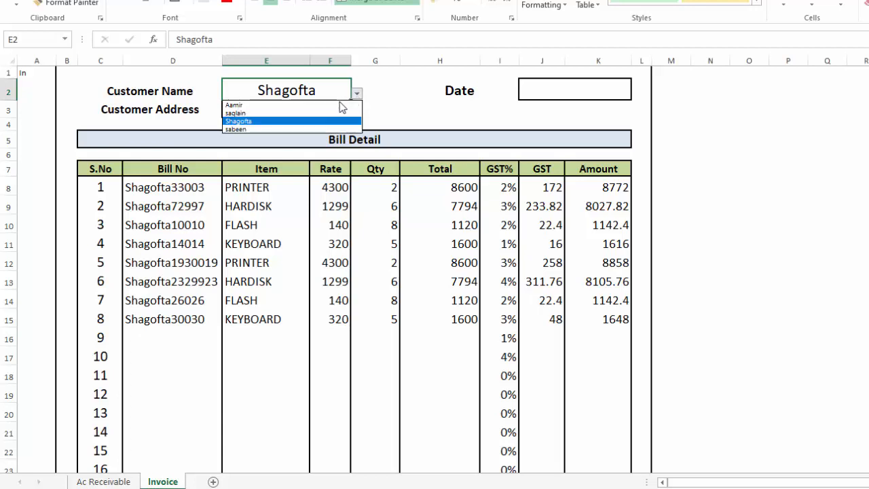
{"action": "left_click", "coordinate": [305, 129]}
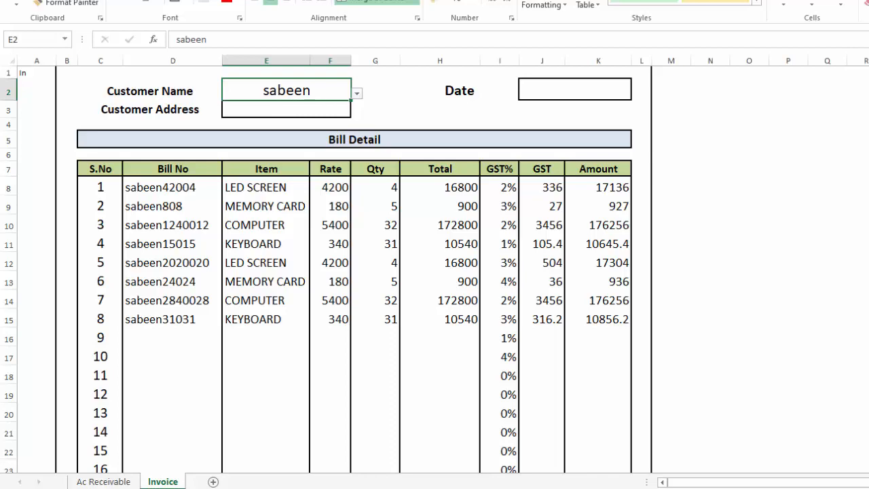
{"action": "scroll", "coordinate": [353, 269], "scroll_direction": "down", "scroll_amount": 4}
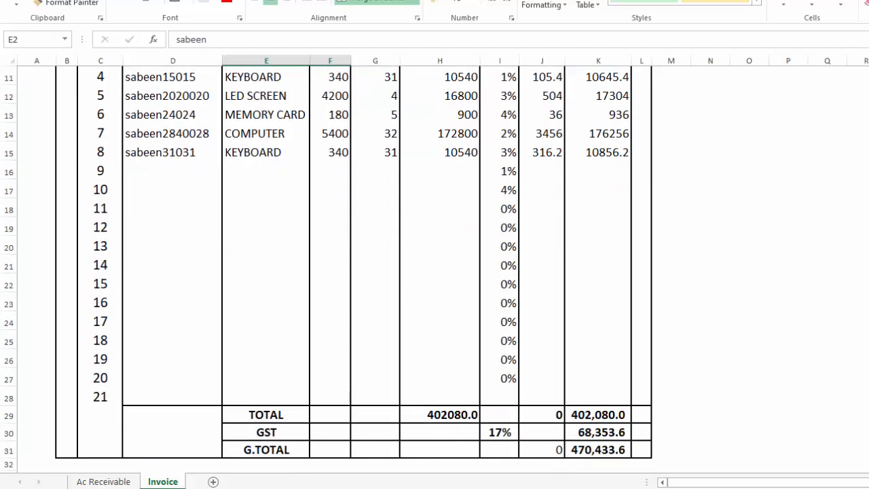
{"action": "key", "text": "ctrl+Page_Up"}
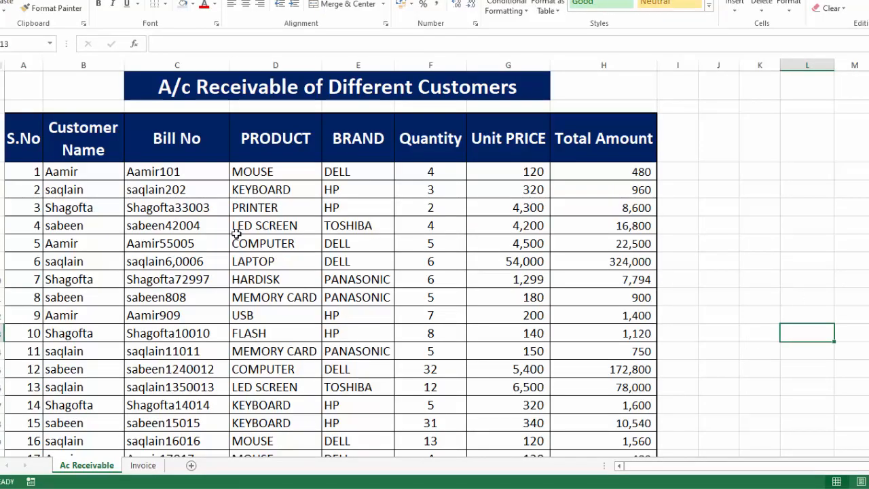
{"action": "left_click_drag", "start_coordinate": [83, 172], "coordinate": [95, 420]}
{"action": "scroll", "coordinate": [760, 123], "scroll_direction": "up", "scroll_amount": 5}
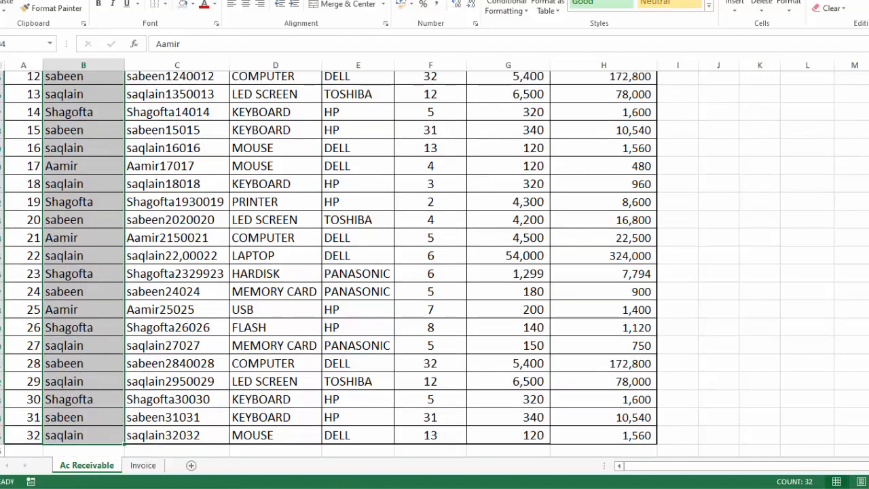
{"action": "left_click", "coordinate": [760, 123]}
{"action": "key", "text": "ctrl+v"}
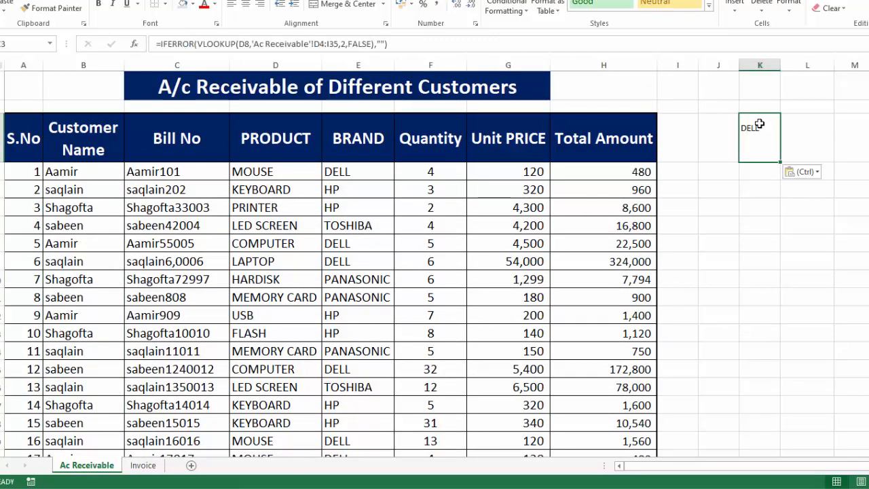
{"action": "key", "text": "ctrl+z"}
Copy all customer names from B4:B35 of the receivables table to column K, starting at K3.
{"action": "left_click_drag", "start_coordinate": [83, 139], "coordinate": [86, 418]}
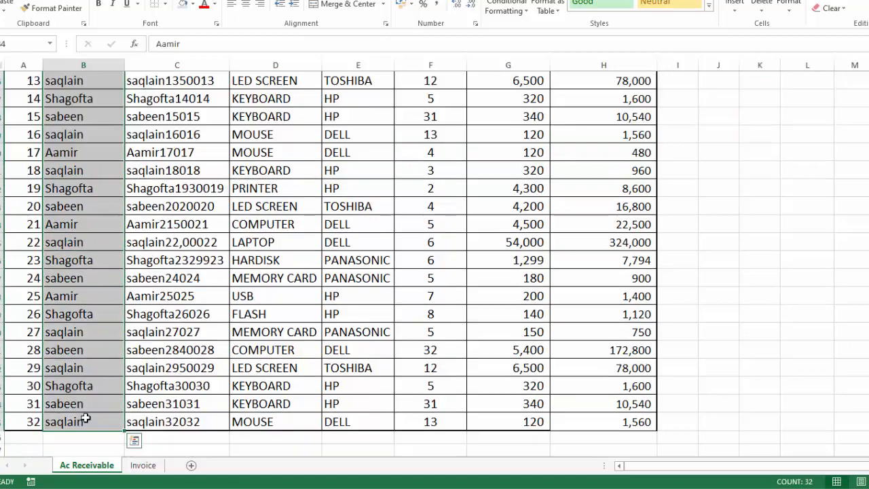
{"action": "key", "text": "ctrl+c"}
{"action": "scroll", "coordinate": [759, 291], "scroll_direction": "up", "scroll_amount": 5}
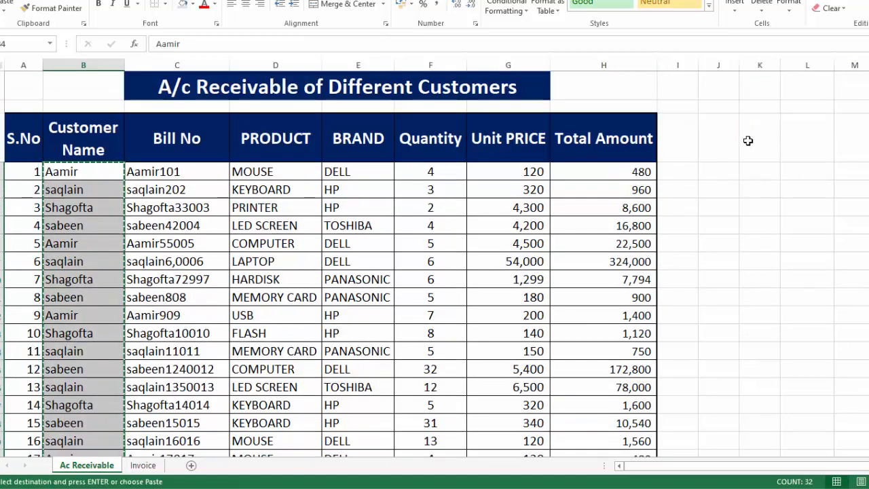
{"action": "left_click", "coordinate": [748, 140]}
{"action": "key", "text": "ctrl+v"}
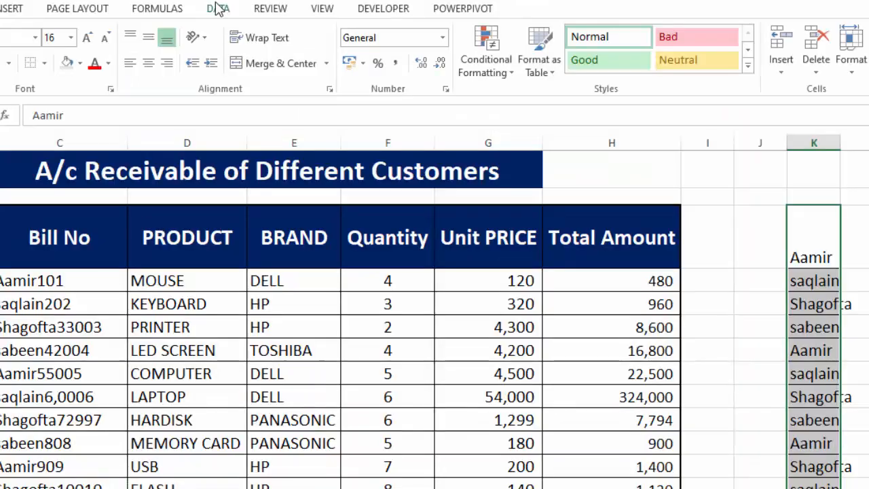
Remove the duplicates from the copied customer names in column K and fit the column width to its contents.
{"action": "left_click", "coordinate": [219, 8]}
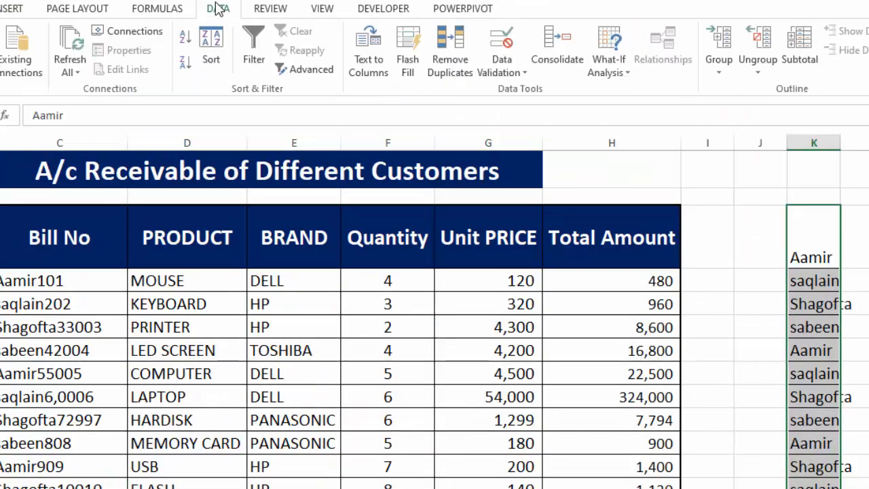
{"action": "left_click", "coordinate": [462, 69]}
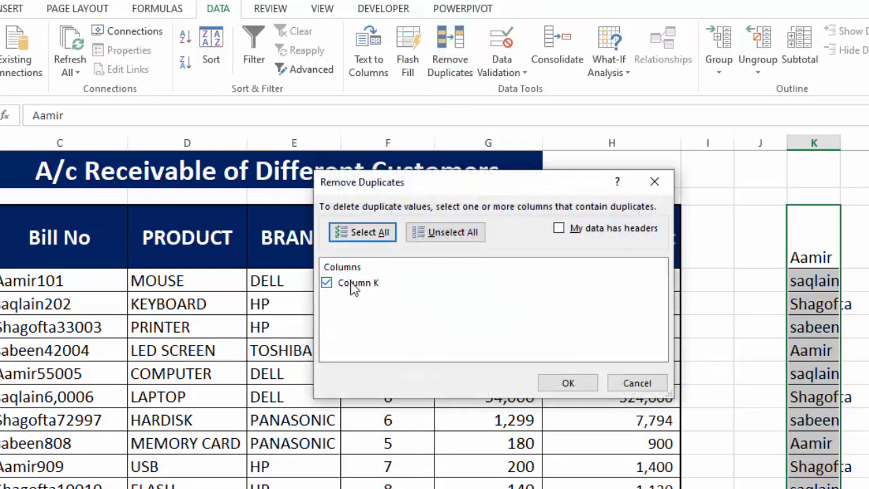
{"action": "left_click", "coordinate": [568, 383]}
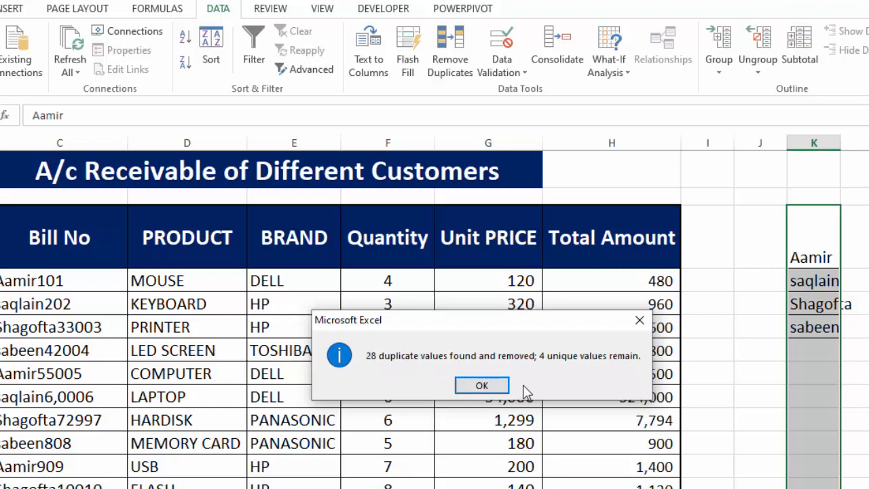
{"action": "left_click", "coordinate": [501, 387]}
{"action": "double_click", "coordinate": [841, 142]}
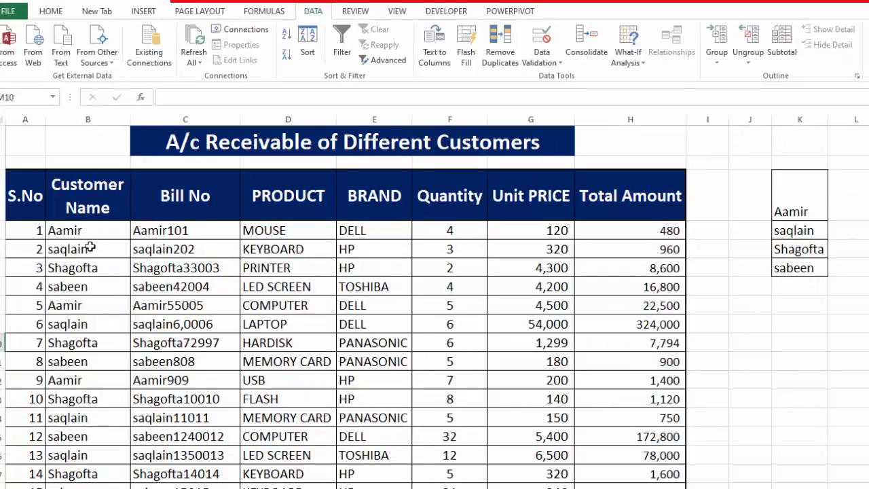
Add a List data validation to the Customer Name cell on the Invoice sheet, with source ='Ac Receivable'!$K$3:$K$6.
{"action": "key", "text": "ctrl+Page_Down"}
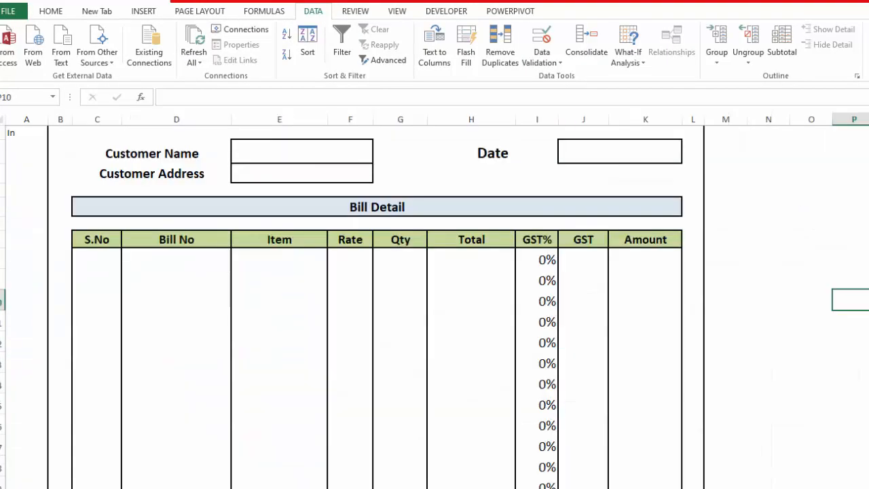
{"action": "left_click", "coordinate": [325, 146]}
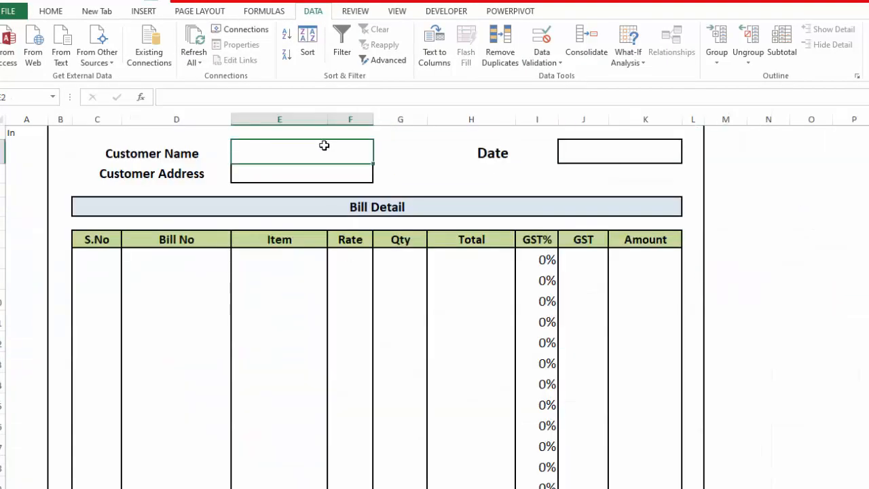
{"action": "left_click", "coordinate": [543, 61]}
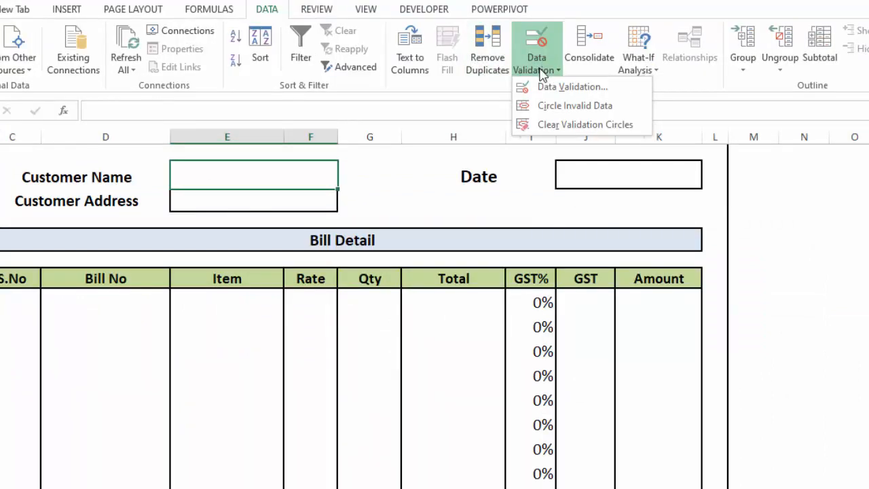
{"action": "left_click", "coordinate": [546, 89]}
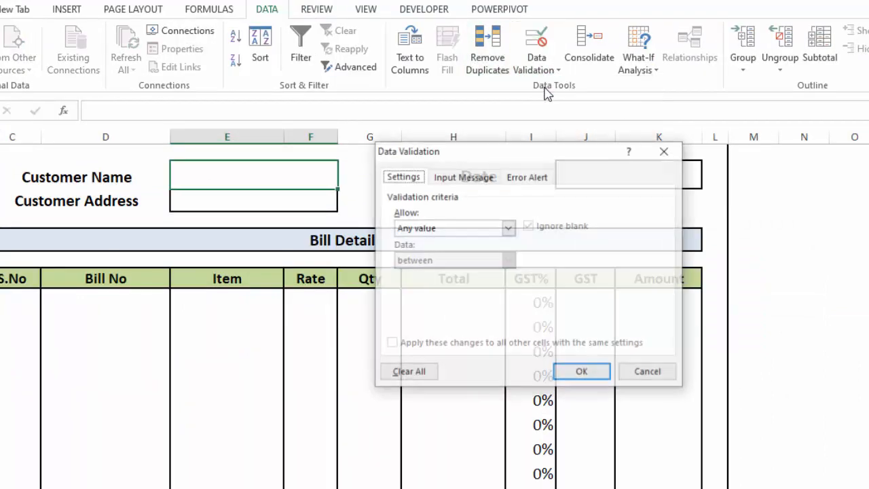
{"action": "left_click", "coordinate": [511, 229]}
{"action": "left_click", "coordinate": [443, 273]}
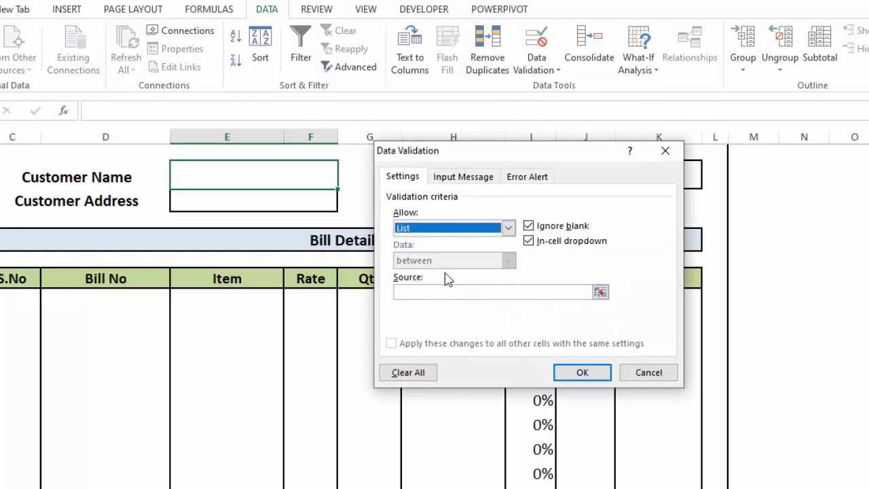
{"action": "left_click", "coordinate": [430, 292]}
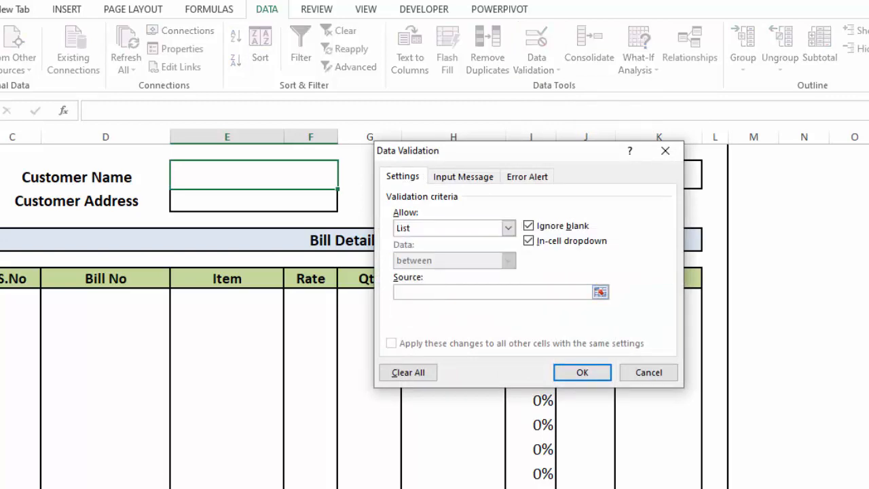
{"action": "key", "text": "ctrl+Page_Down"}
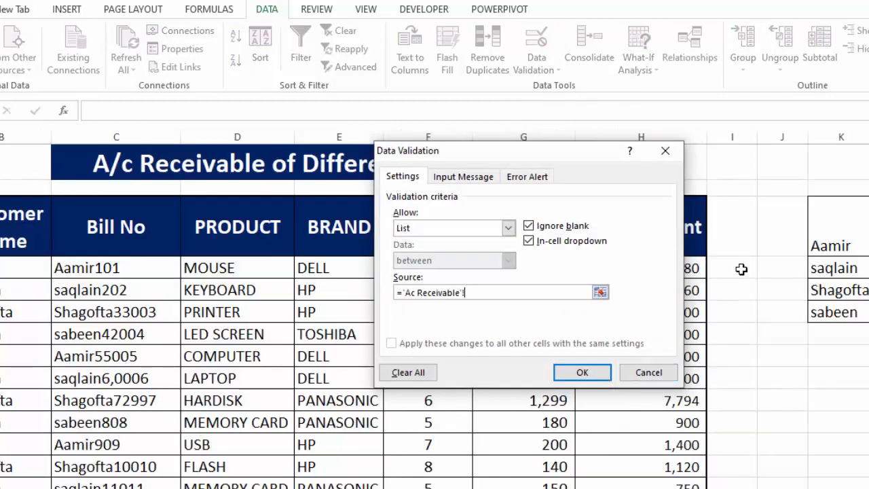
{"action": "left_click_drag", "start_coordinate": [804, 244], "coordinate": [824, 312]}
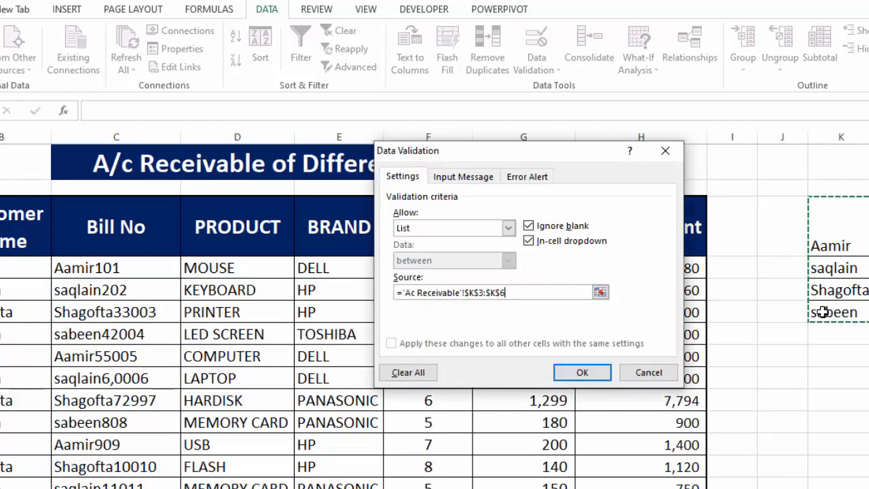
{"action": "left_click", "coordinate": [578, 374]}
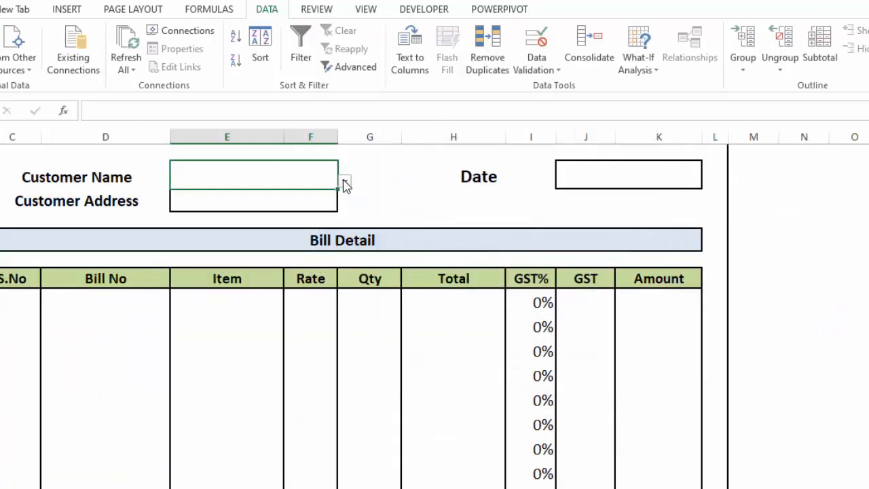
Test the Customer Name dropdown by choosing the second and third listed customers.
{"action": "left_click", "coordinate": [345, 183]}
{"action": "left_click", "coordinate": [254, 205]}
{"action": "left_click", "coordinate": [347, 183]}
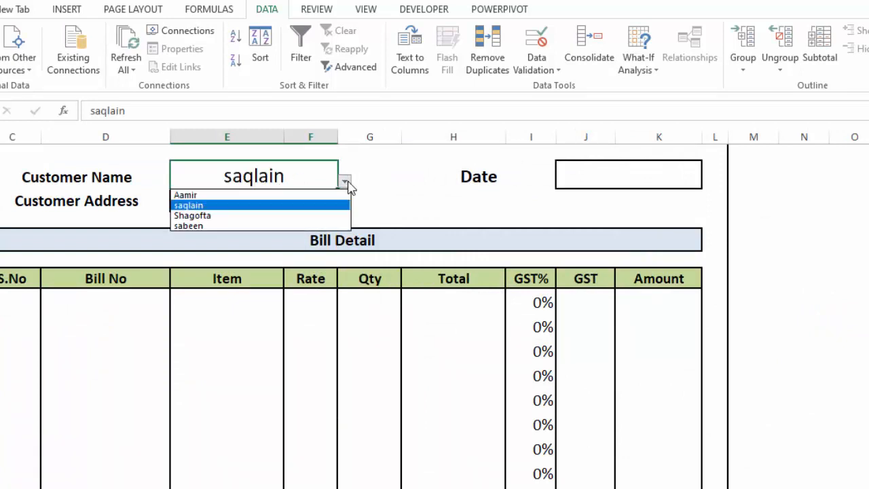
{"action": "left_click", "coordinate": [262, 188]}
{"action": "left_click", "coordinate": [347, 182]}
{"action": "left_click", "coordinate": [251, 216]}
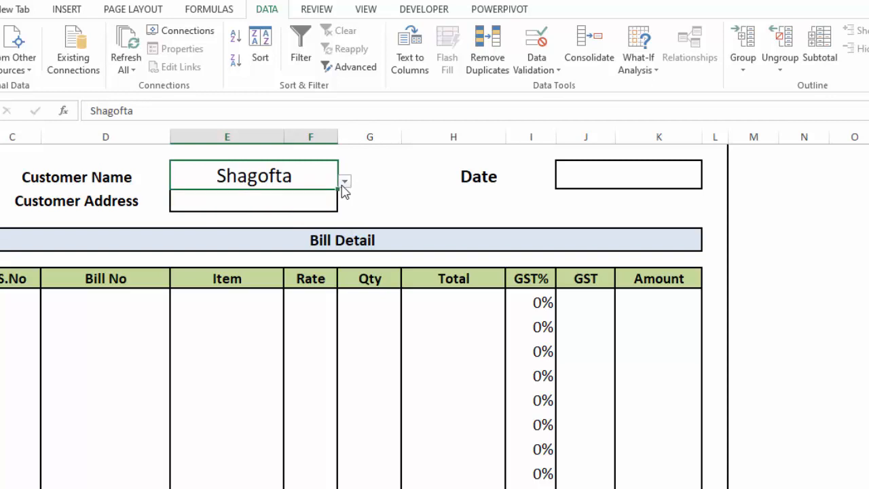
{"action": "left_click", "coordinate": [801, 360]}
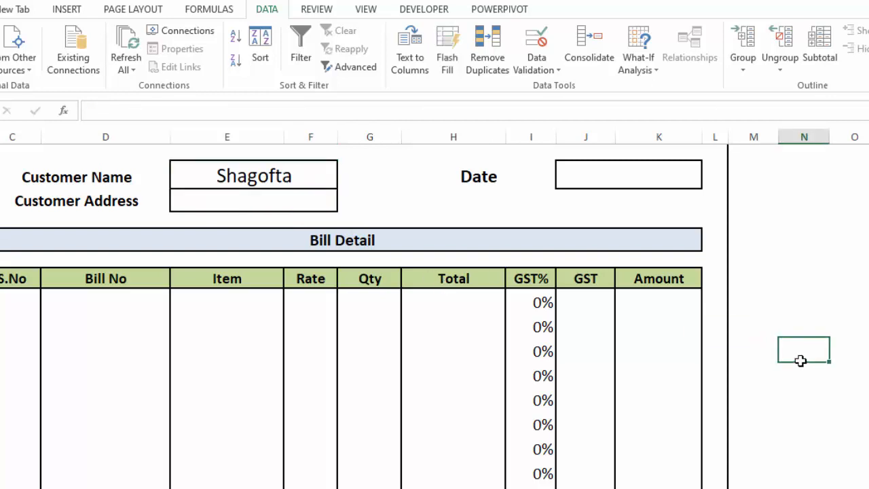
Start a VLOOKUP formula in the first Bill No cell, D8, with the Customer Name cell as absolute lookup value $E$2.
{"action": "left_click", "coordinate": [134, 307]}
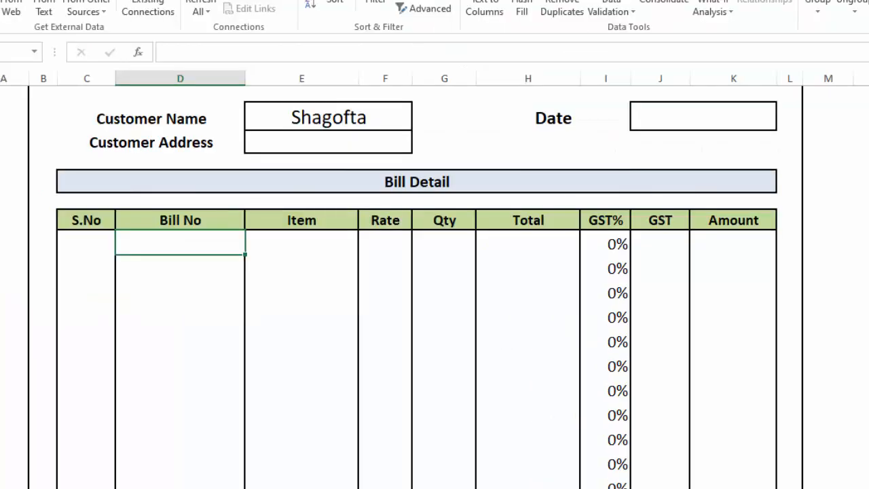
{"action": "scroll", "coordinate": [447, 352], "scroll_direction": "down", "scroll_amount": 4}
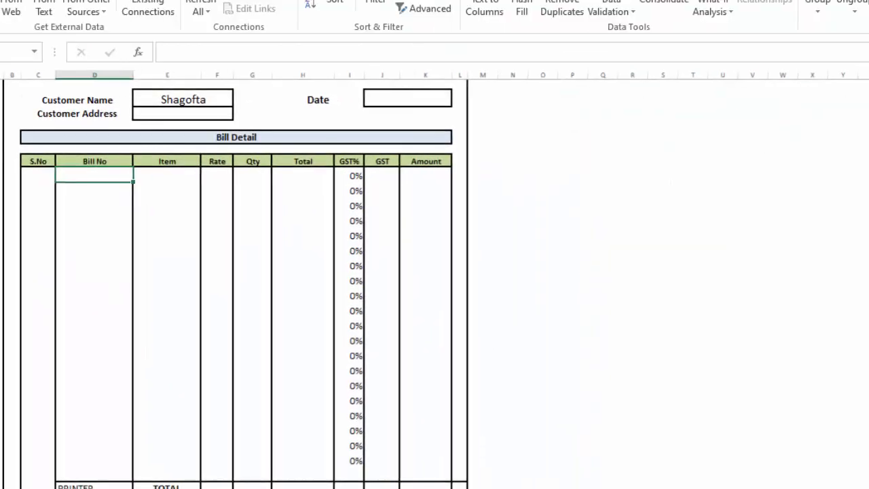
{"action": "scroll", "coordinate": [448, 352], "scroll_direction": "up", "scroll_amount": 3}
{"action": "type", "text": "="}
{"action": "scroll", "coordinate": [141, 227], "scroll_direction": "up", "scroll_amount": 1}
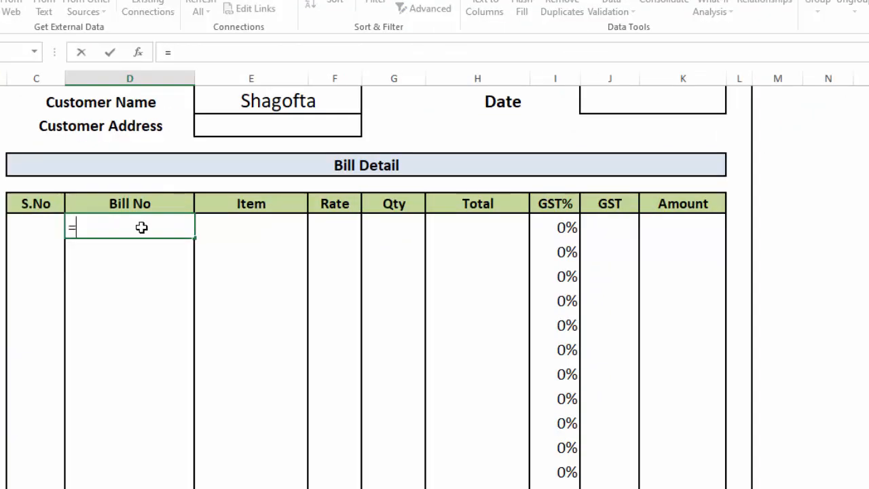
{"action": "type", "text": "vlookup("}
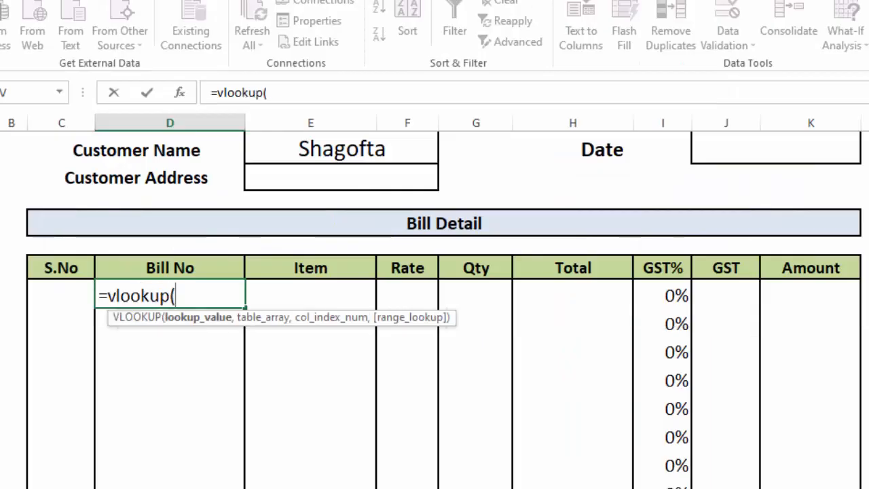
{"action": "scroll", "coordinate": [444, 315], "scroll_direction": "up", "scroll_amount": 1}
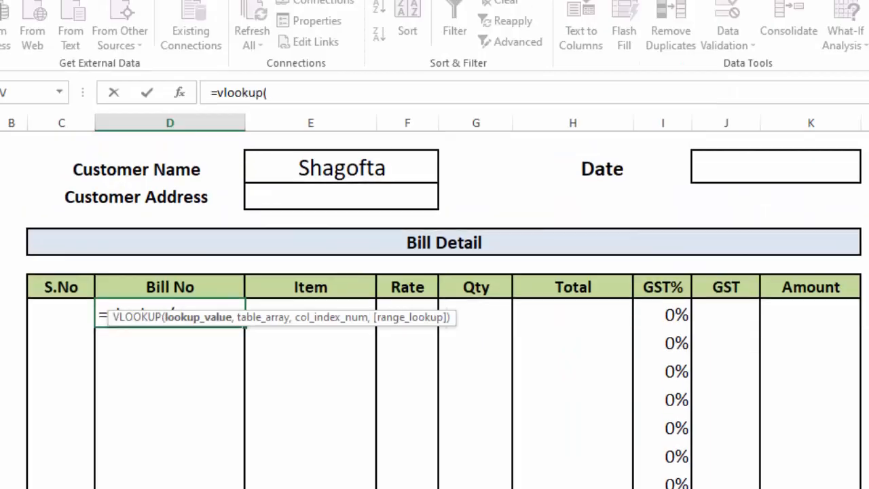
{"action": "left_click", "coordinate": [389, 165]}
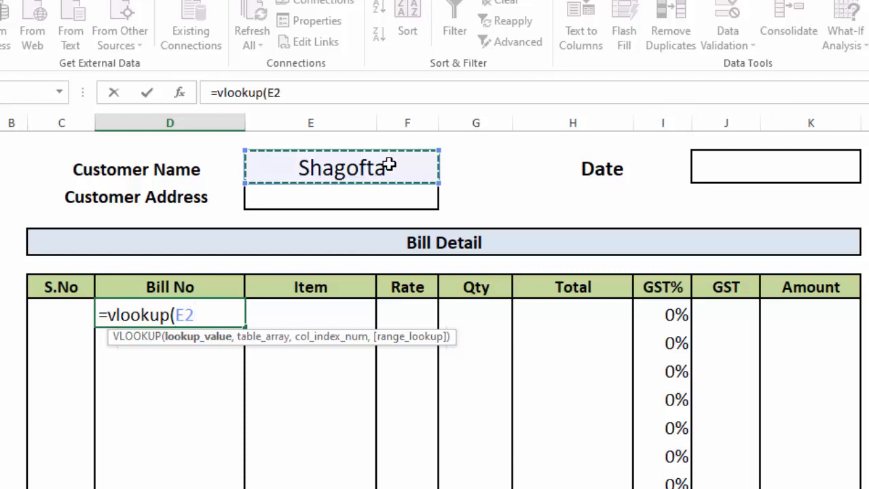
{"action": "key", "text": "F4"}
{"action": "type", "text": ","}
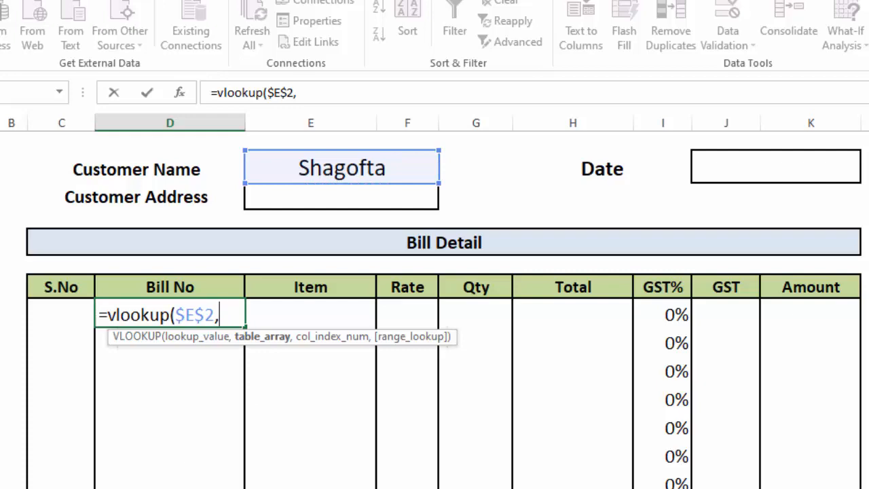
Complete the VLOOKUP in D8 with table array 'Ac Receivable'!B4:H35, column index 2 and FALSE for an exact match.
{"action": "key", "text": "ctrl+Page_Down"}
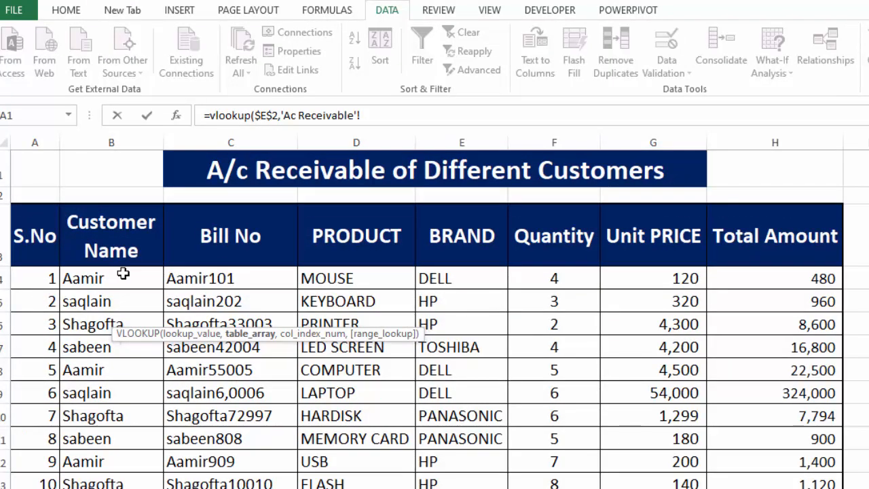
{"action": "left_click_drag", "start_coordinate": [123, 273], "coordinate": [764, 437]}
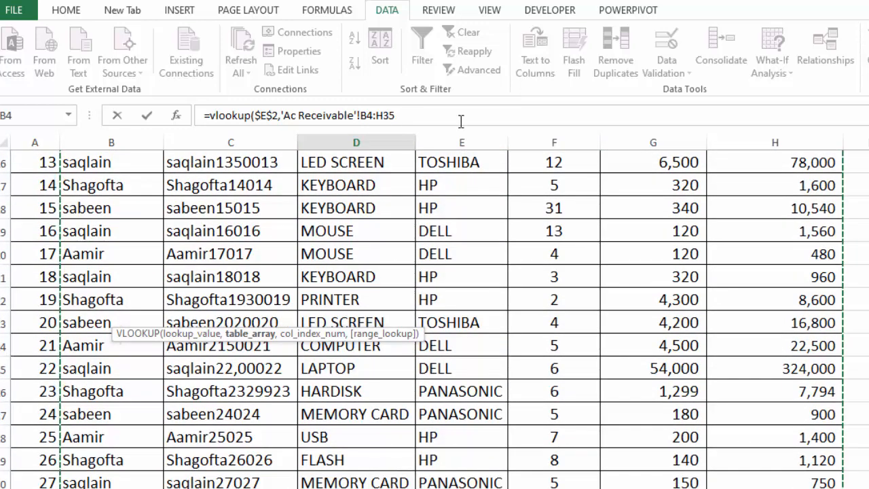
{"action": "type", "text": ","}
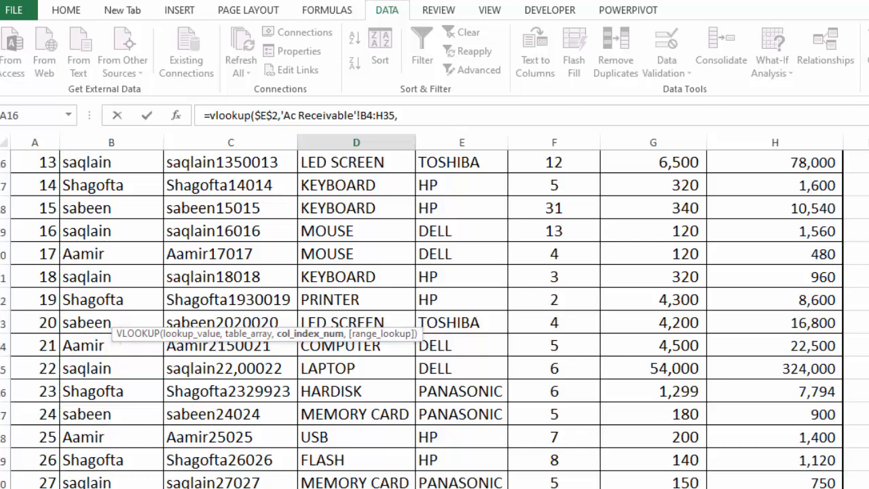
{"action": "scroll", "coordinate": [435, 319], "scroll_direction": "up", "scroll_amount": 5}
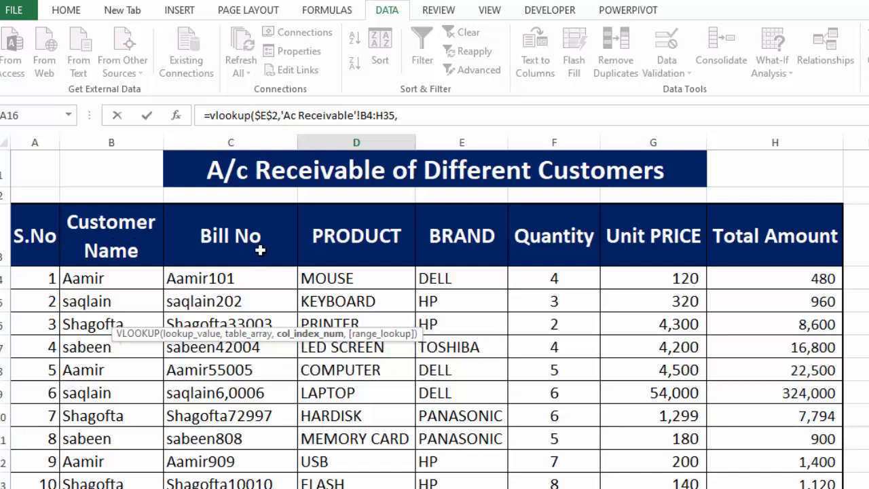
{"action": "left_click", "coordinate": [433, 117]}
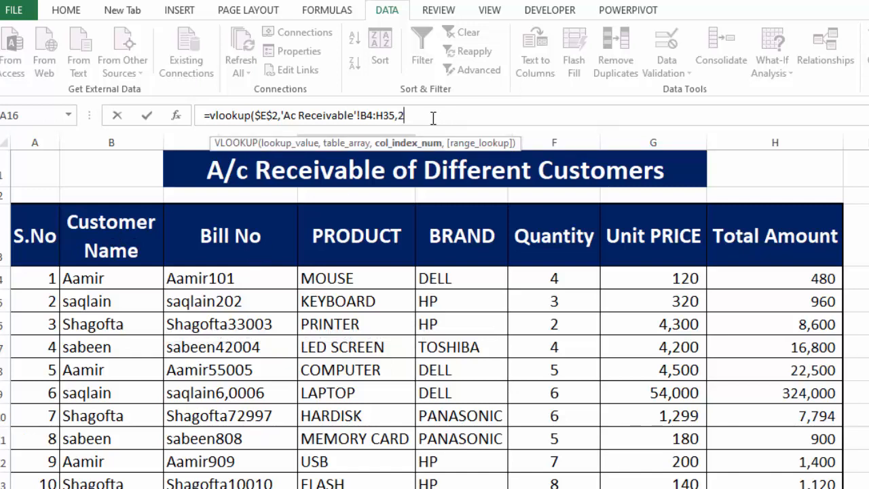
{"action": "type", "text": ","}
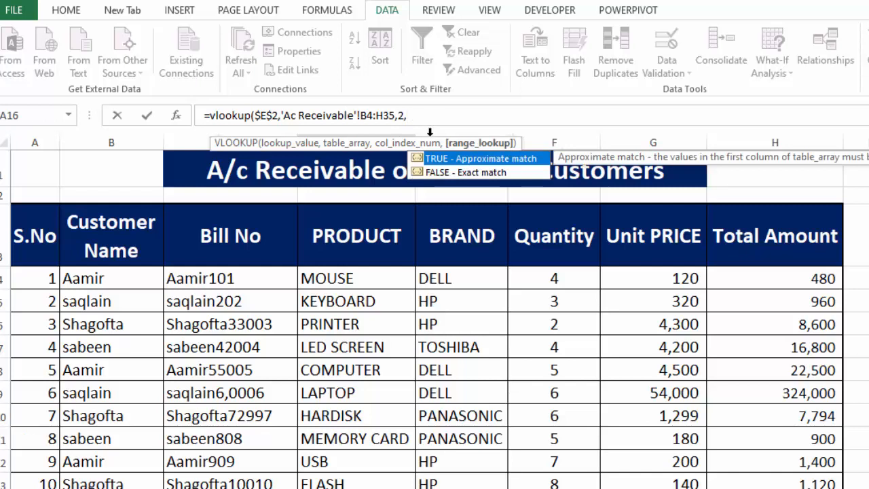
{"action": "double_click", "coordinate": [452, 172]}
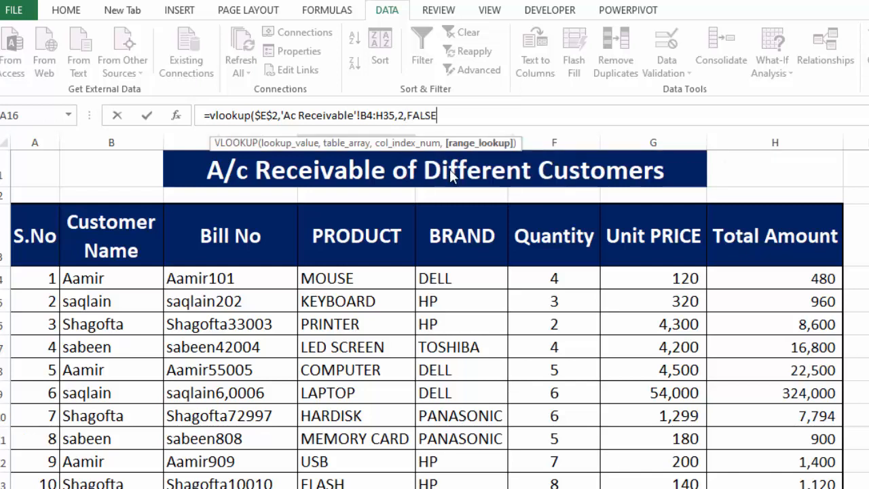
{"action": "type", "text": ")"}
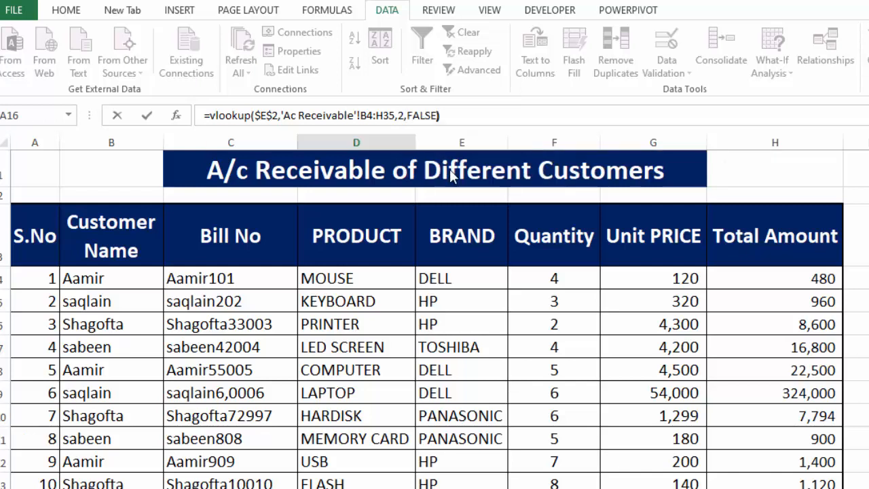
{"action": "key", "text": "Return"}
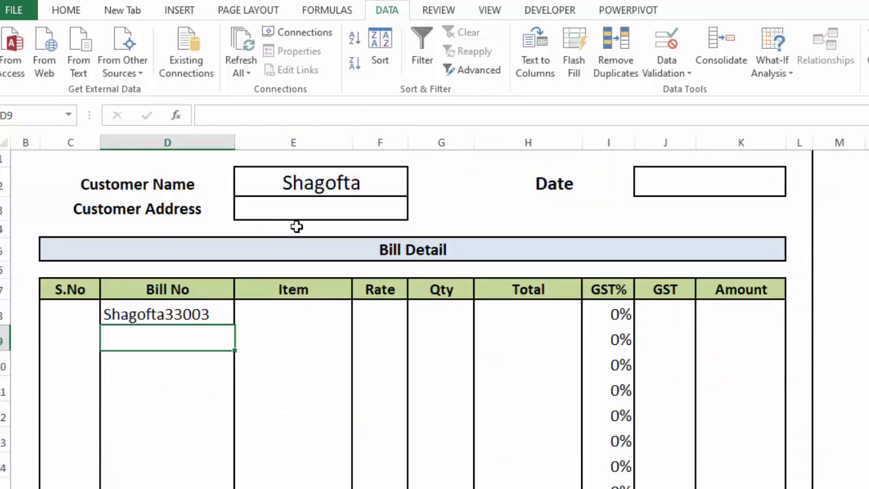
Test the Bill No formula by choosing the first, second and third listed customers in the Customer Name dropdown.
{"action": "left_click", "coordinate": [201, 311]}
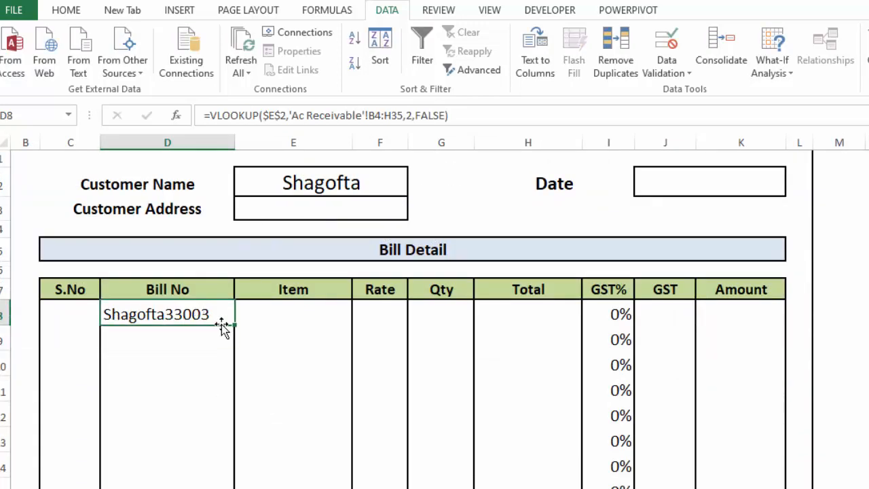
{"action": "left_click", "coordinate": [390, 179]}
{"action": "left_click", "coordinate": [415, 188]}
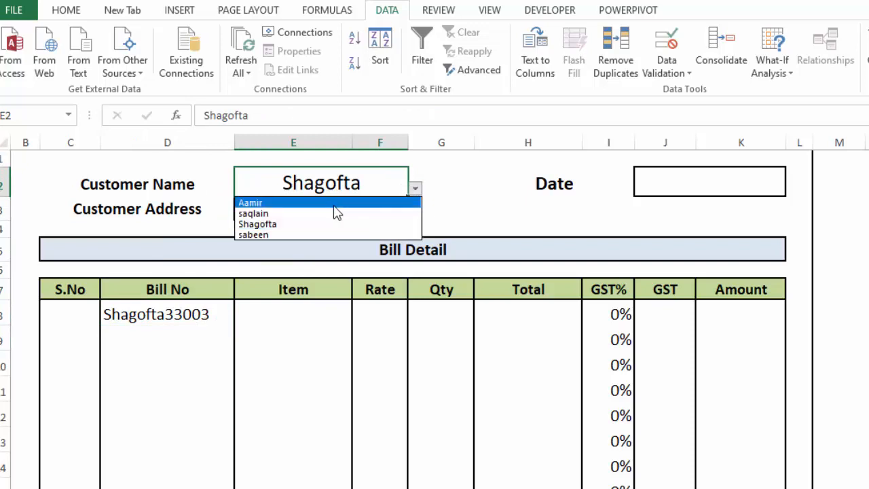
{"action": "left_click", "coordinate": [333, 203]}
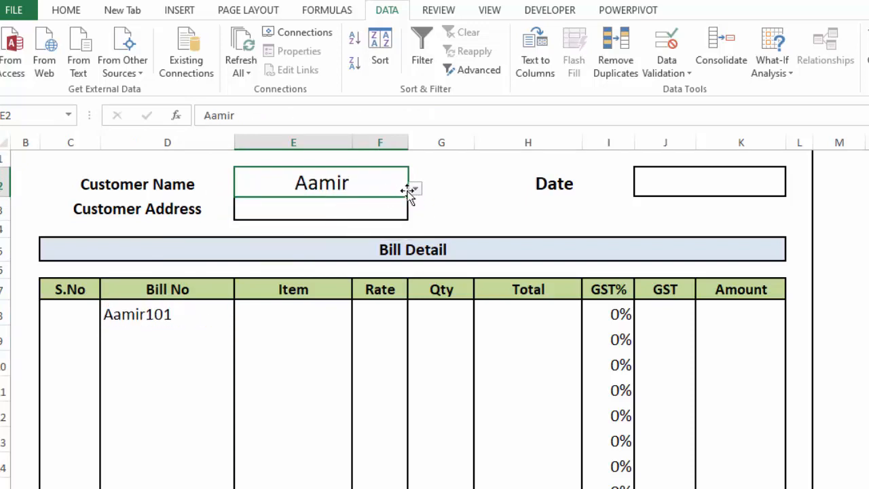
{"action": "left_click", "coordinate": [417, 192]}
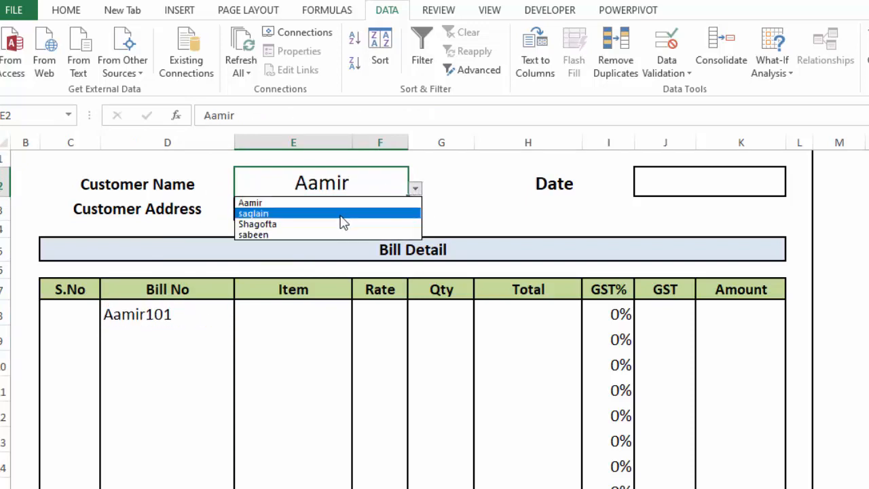
{"action": "left_click", "coordinate": [341, 216]}
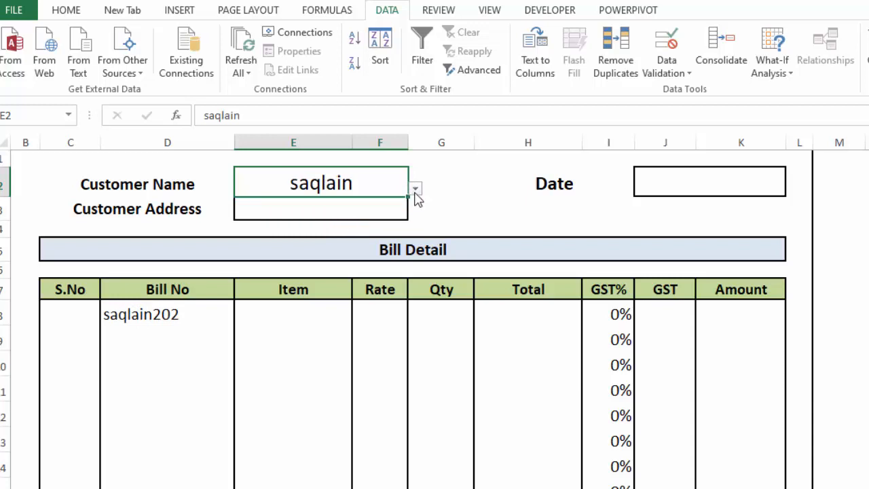
{"action": "left_click", "coordinate": [415, 188]}
{"action": "left_click", "coordinate": [340, 210]}
Fill the VLOOKUP formula from D8 down the Bill No column of the invoice.
{"action": "left_click", "coordinate": [206, 316]}
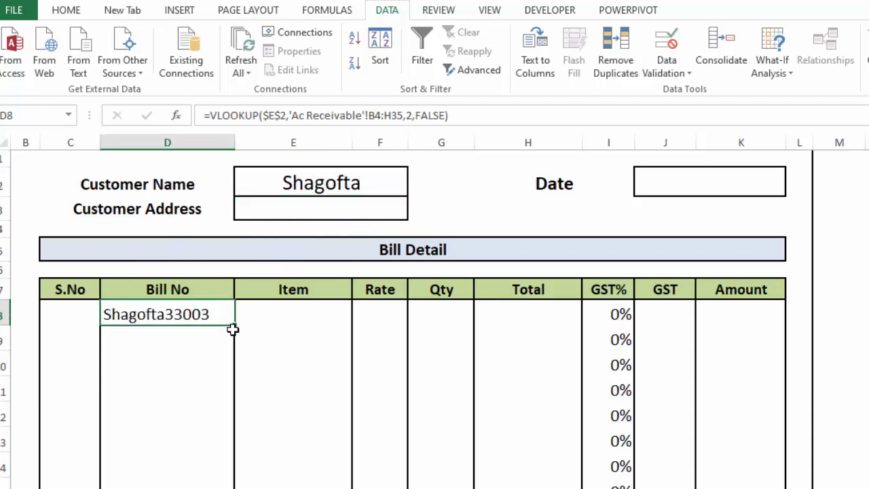
{"action": "left_click_drag", "start_coordinate": [233, 328], "coordinate": [235, 488]}
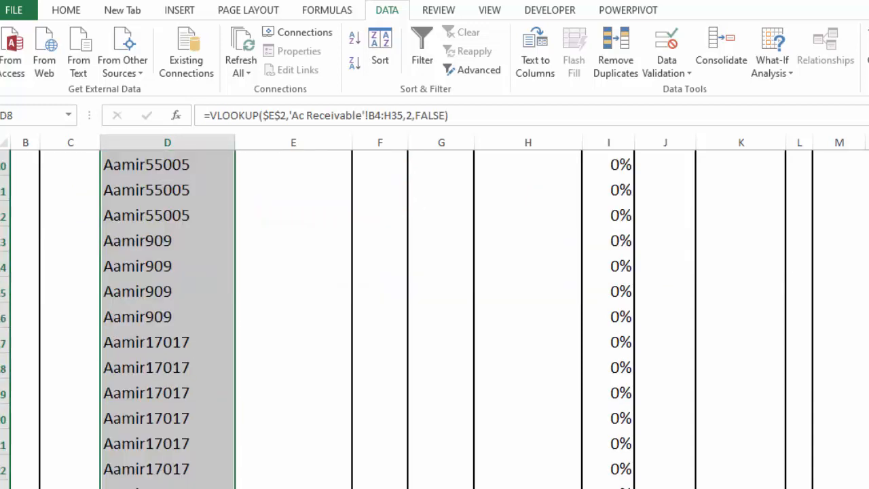
{"action": "scroll", "coordinate": [452, 487], "scroll_direction": "up", "scroll_amount": 6}
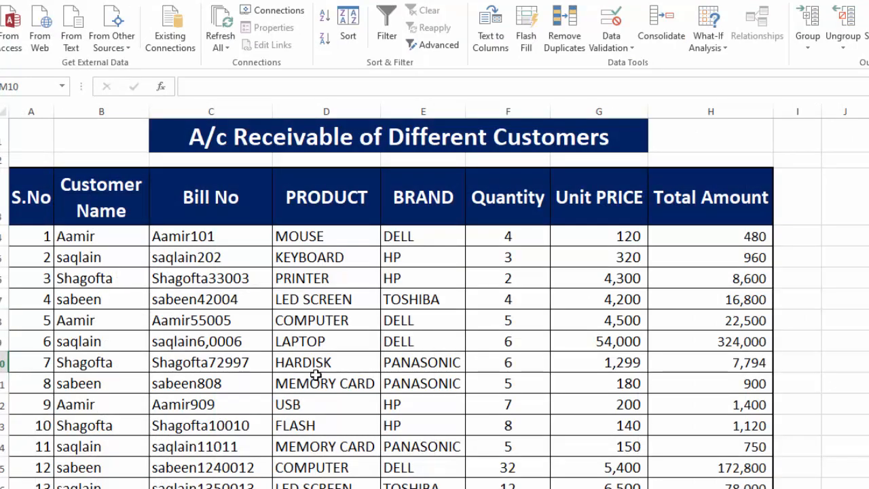
Compare the invoice's Bill No column with the first listed customer's entries in the Ac Receivable table.
{"action": "scroll", "coordinate": [435, 304], "scroll_direction": "down", "scroll_amount": 5}
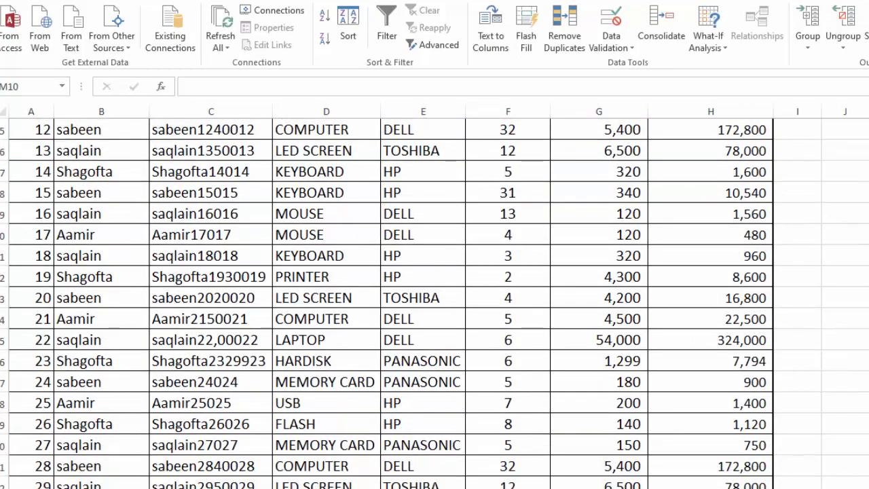
{"action": "scroll", "coordinate": [717, 369], "scroll_direction": "up", "scroll_amount": 5}
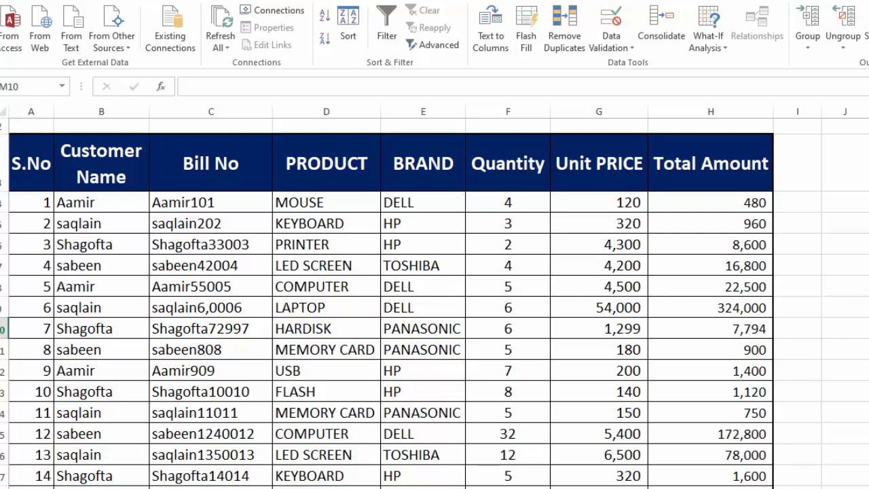
{"action": "key", "text": "ctrl+Page_Down"}
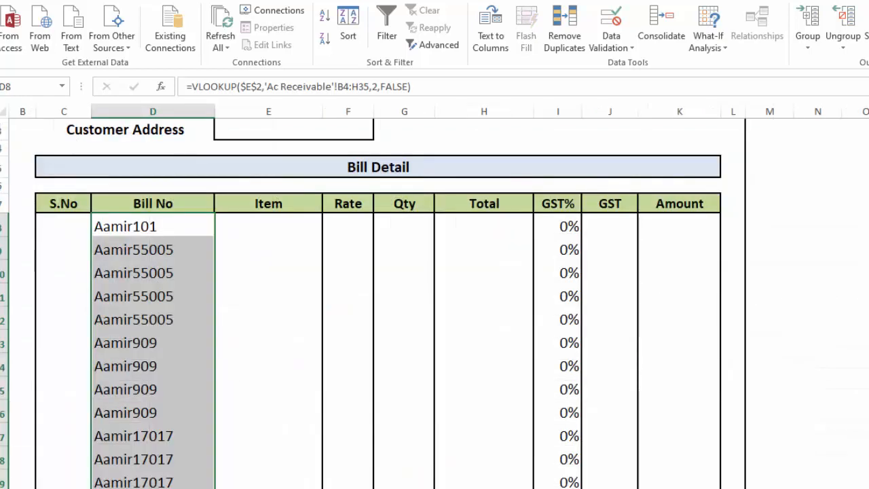
{"action": "scroll", "coordinate": [290, 207], "scroll_direction": "up", "scroll_amount": 1}
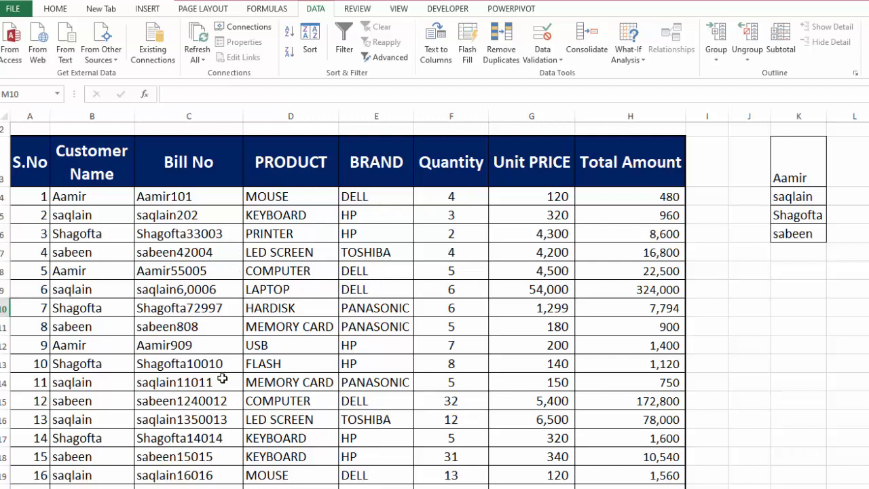
{"action": "key", "text": "ctrl+Page_Down"}
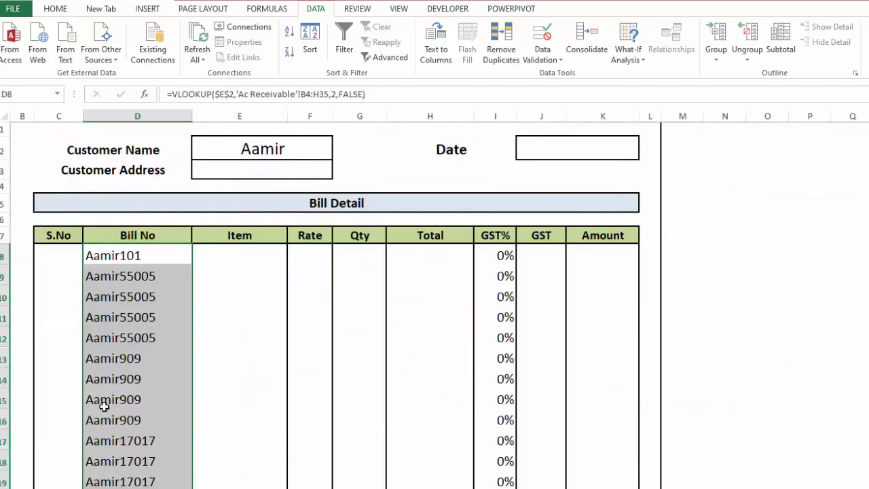
{"action": "key", "text": "ctrl+Page_Up"}
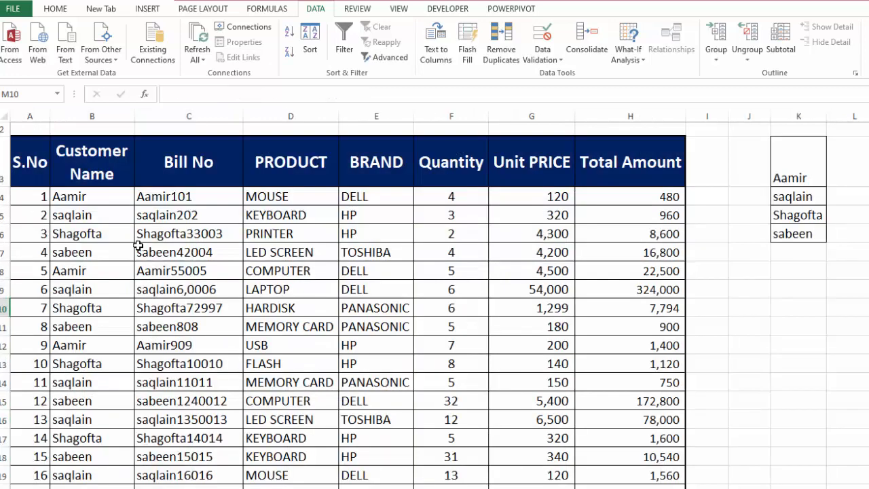
{"action": "left_click", "coordinate": [93, 196]}
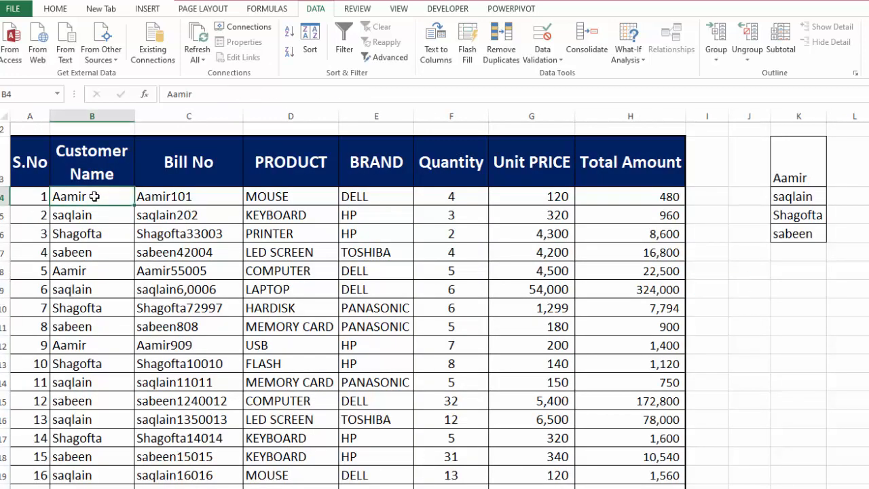
{"action": "left_click", "coordinate": [91, 272]}
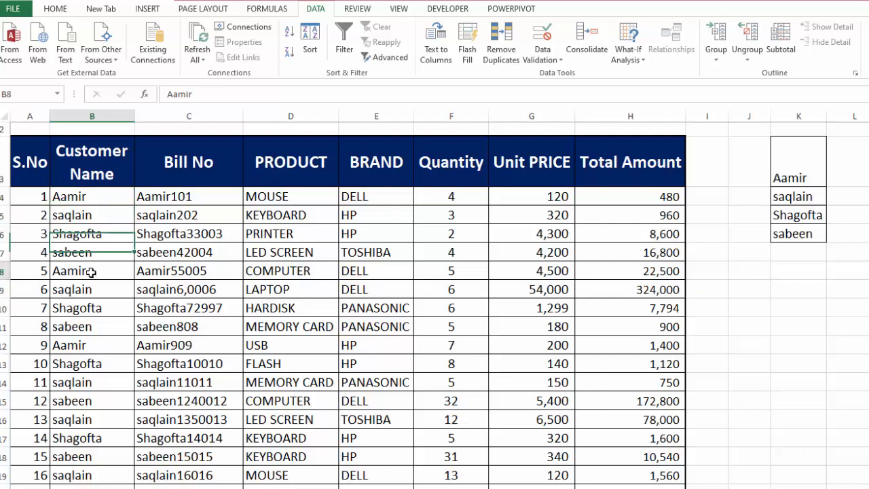
Insert a column before Customer Name in the Ac Receivable table, title it Helper Column and fit its width to the header.
{"action": "left_click", "coordinate": [96, 349]}
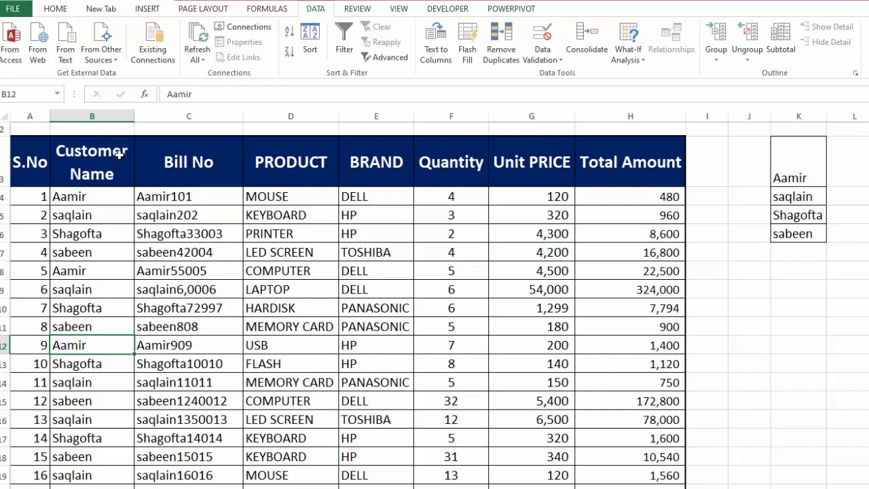
{"action": "right_click", "coordinate": [105, 116]}
{"action": "left_click", "coordinate": [129, 203]}
{"action": "left_click", "coordinate": [76, 171]}
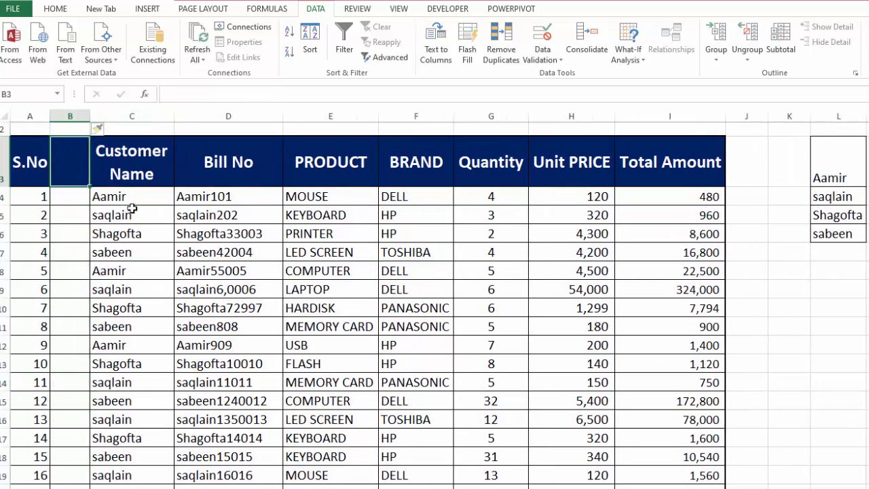
{"action": "type", "text": "Helper "}
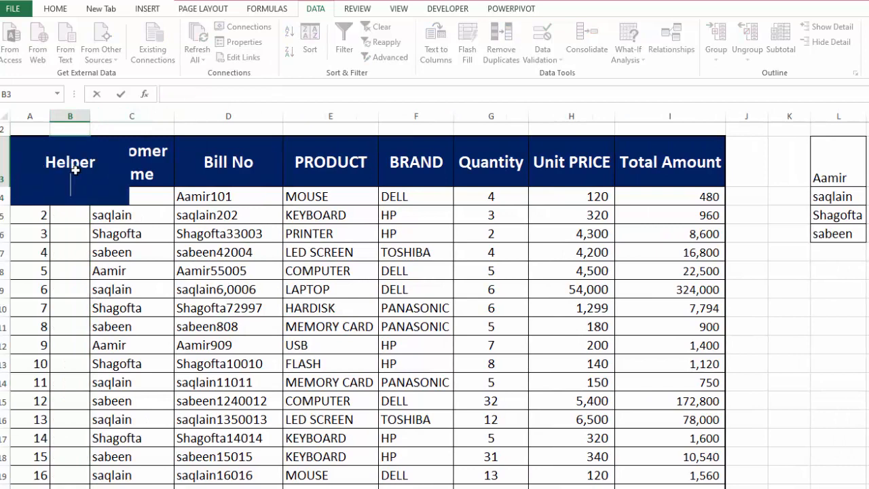
{"action": "type", "text": "Column"}
{"action": "key", "text": "Return"}
{"action": "double_click", "coordinate": [90, 116]}
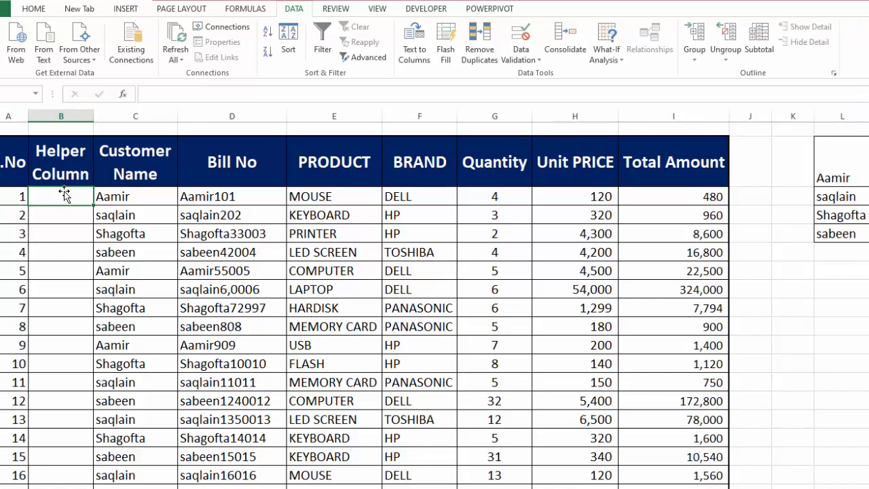
Start a formula in B4 joining the customer name in C4 with a COUNTIF over range C4:C4 using C4 as criteria.
{"action": "type", "text": "="}
{"action": "left_click", "coordinate": [113, 194]}
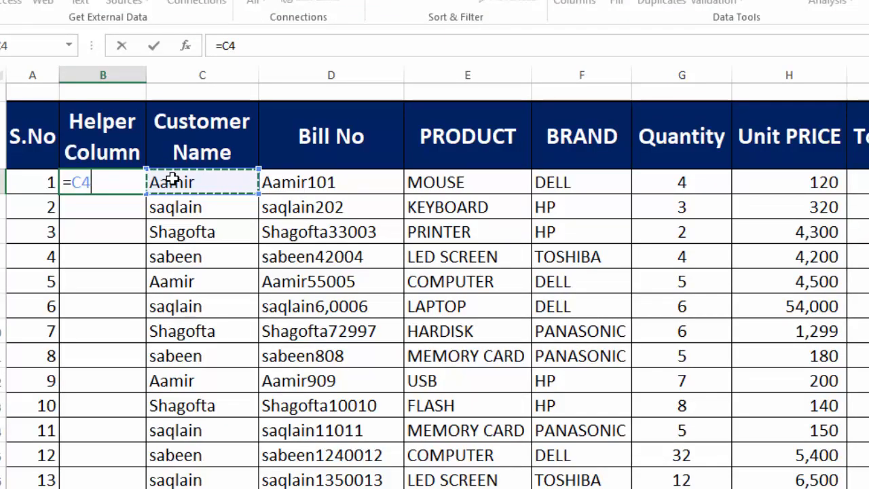
{"action": "type", "text": "&count"}
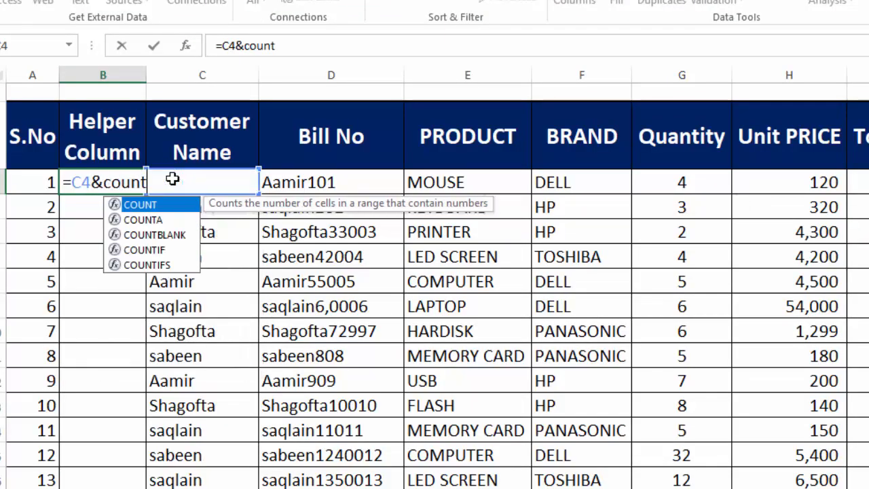
{"action": "type", "text": "if"}
{"action": "key", "text": "Tab"}
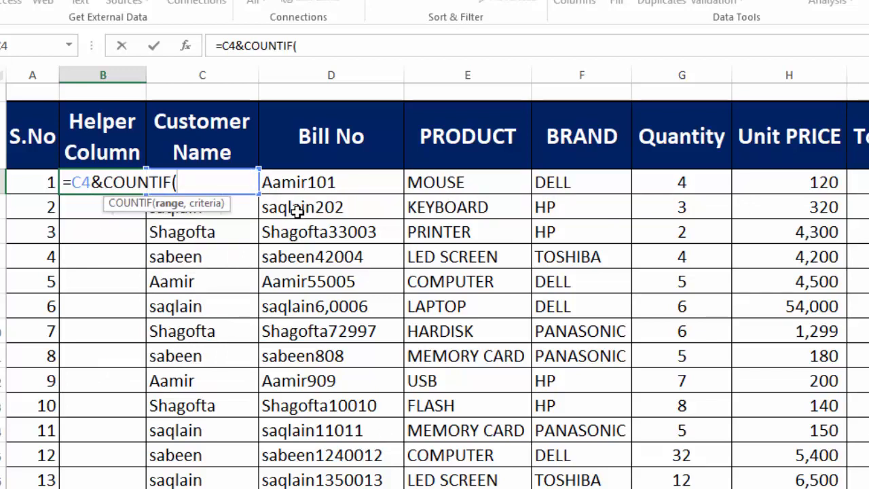
{"action": "left_click", "coordinate": [286, 182]}
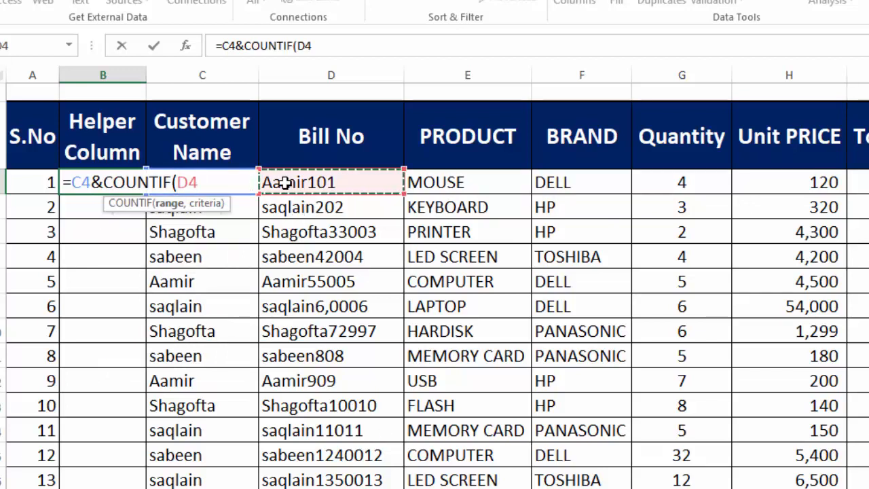
{"action": "key", "text": "Left"}
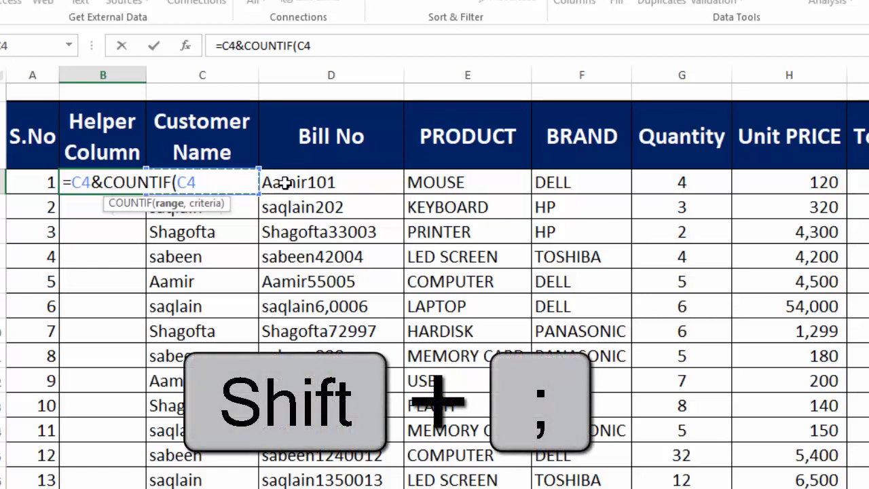
{"action": "type", "text": ":C4,"}
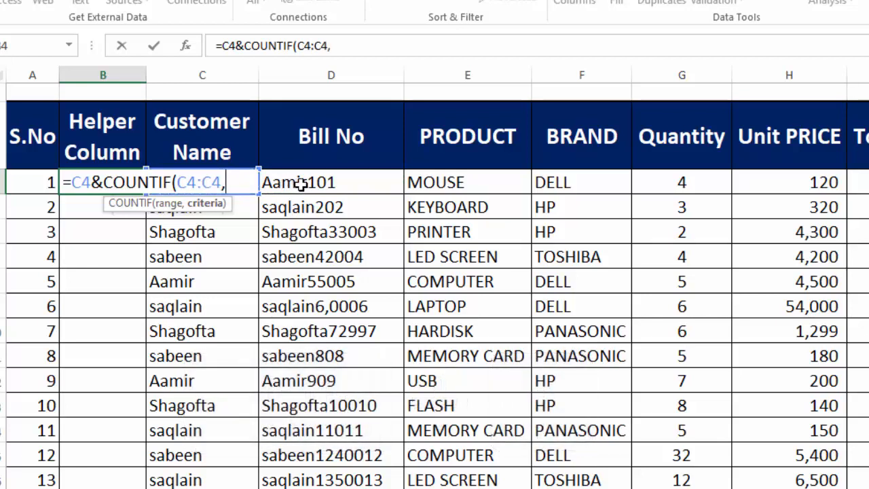
{"action": "left_click", "coordinate": [307, 183]}
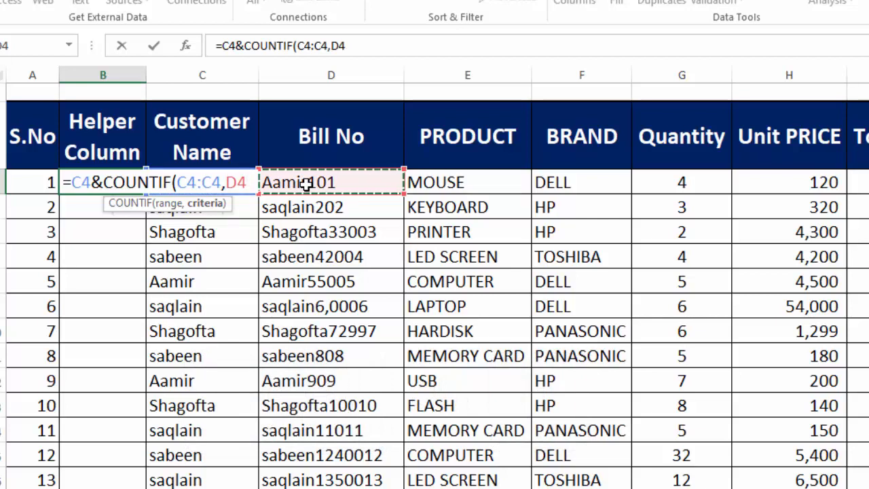
{"action": "key", "text": "Left"}
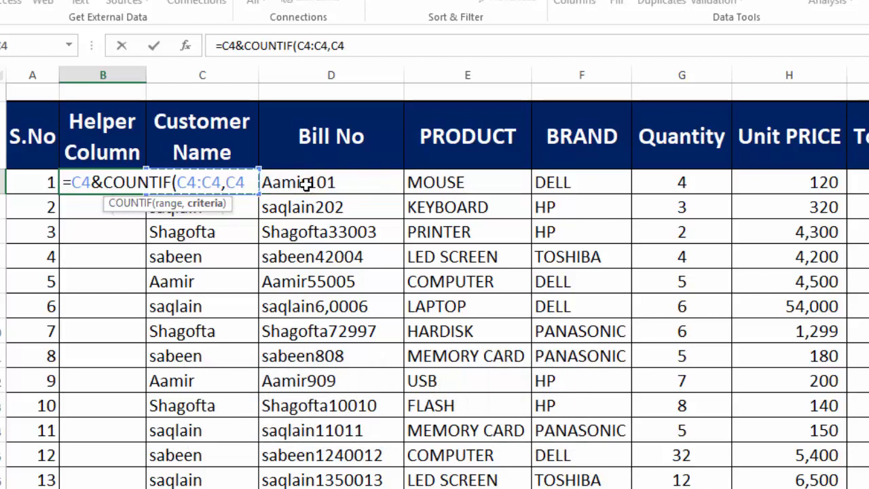
Make the start of the COUNTIF range absolute and complete the helper formula as =C4&COUNTIF($C$4:C4,C4).
{"action": "key", "text": "F2"}
{"action": "key", "text": "Left"}
{"action": "key", "text": "Left"}
{"action": "key", "text": "Left"}
{"action": "key", "text": "Left"}
{"action": "key", "text": "Left"}
{"action": "key", "text": "Left"}
{"action": "key", "text": "Left"}
{"action": "key", "text": "Left"}
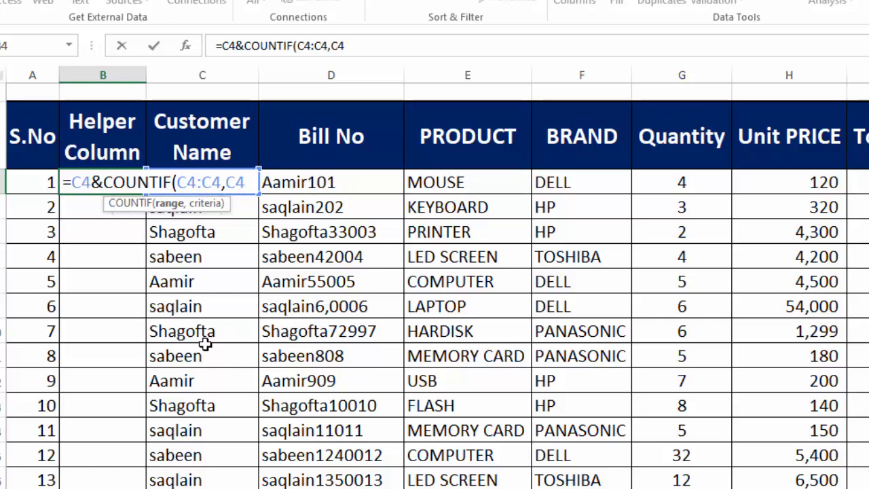
{"action": "key", "text": "F4"}
{"action": "key", "text": "End"}
{"action": "type", "text": ")"}
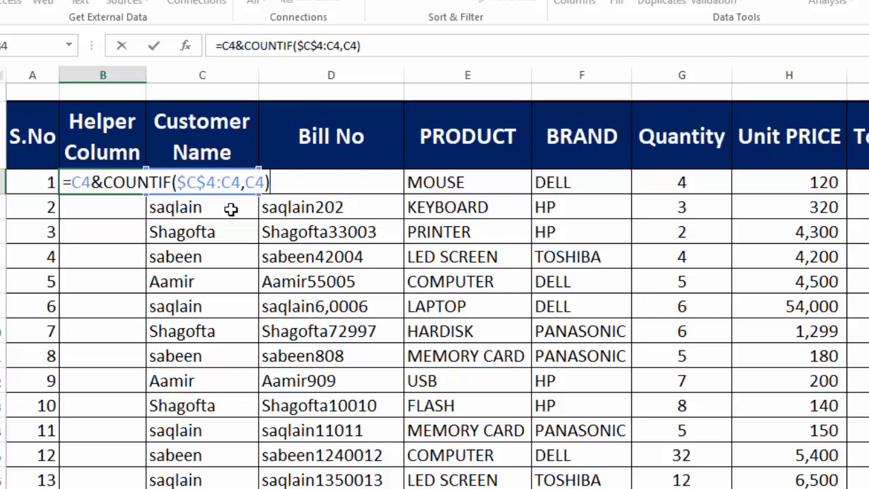
{"action": "key", "text": "Return"}
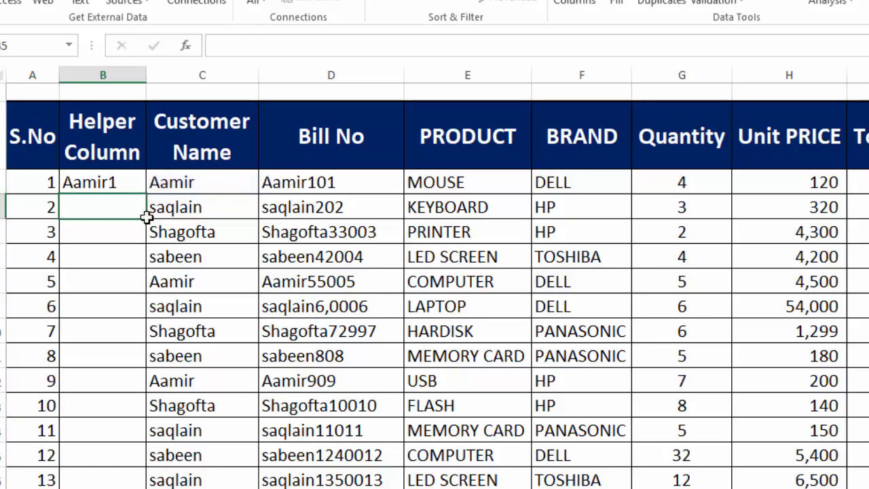
Fill the helper formula from B4 down the Helper Column and review the numbered customer keys on the Ac Receivable sheet.
{"action": "left_click", "coordinate": [112, 183]}
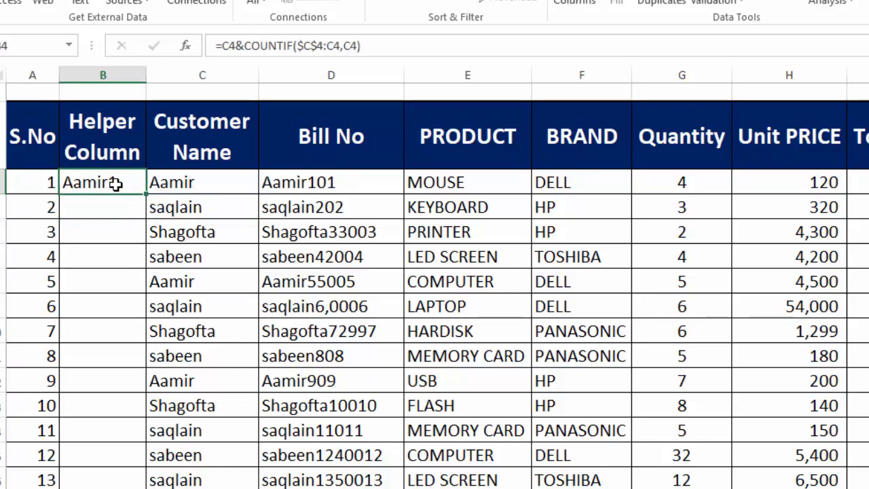
{"action": "double_click", "coordinate": [146, 197]}
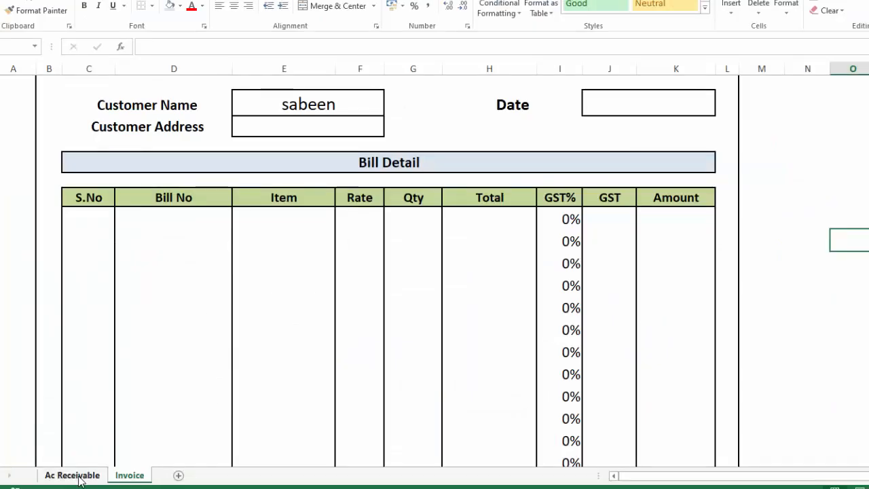
{"action": "left_click", "coordinate": [77, 474]}
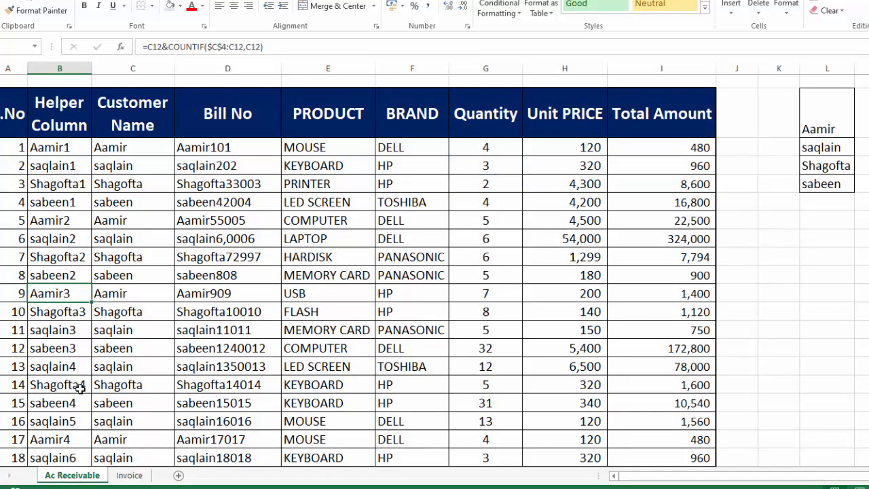
On the Invoice sheet, enter 1 and 2 in the first S.No rows and fill the number series down the column.
{"action": "left_click", "coordinate": [129, 476]}
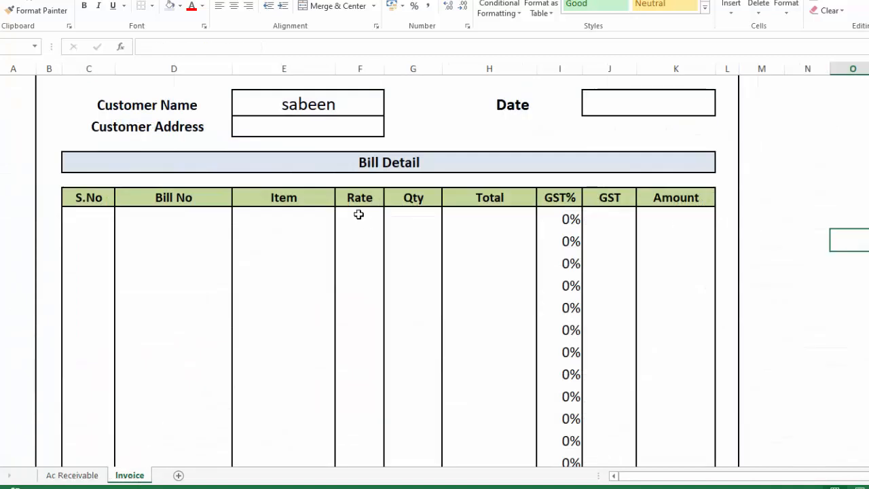
{"action": "left_click", "coordinate": [340, 111]}
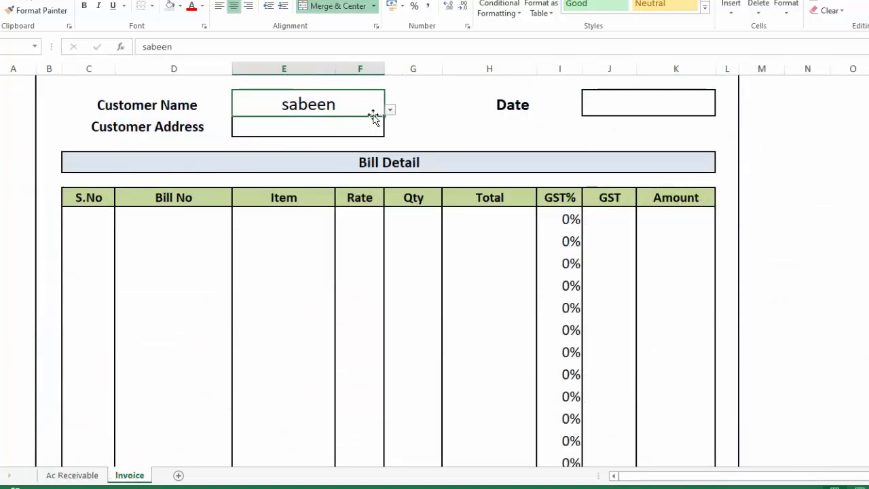
{"action": "left_click", "coordinate": [88, 225]}
{"action": "type", "text": "1"}
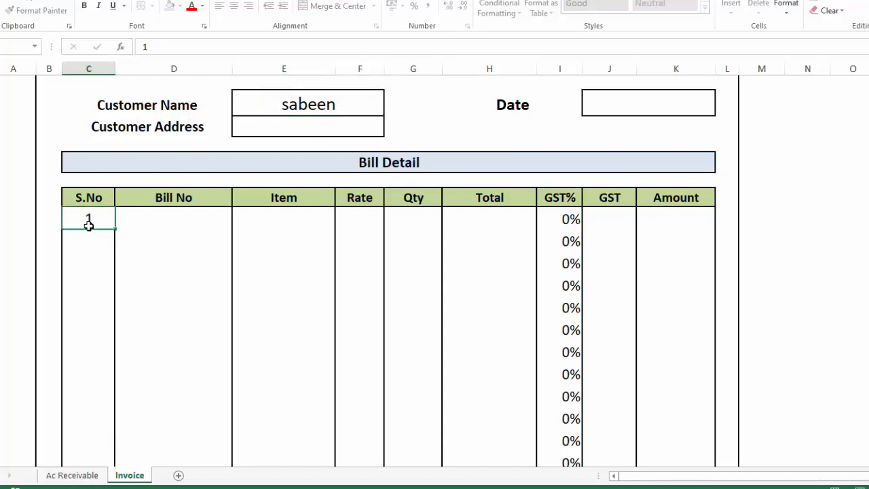
{"action": "key", "text": "Return"}
{"action": "type", "text": "2"}
{"action": "key", "text": "Return"}
{"action": "left_click_drag", "start_coordinate": [89, 224], "coordinate": [102, 449]}
Start a VLOOKUP in D8 with the customer name joined to the serial number, $E$2&C8, as the lookup value.
{"action": "left_click", "coordinate": [173, 214]}
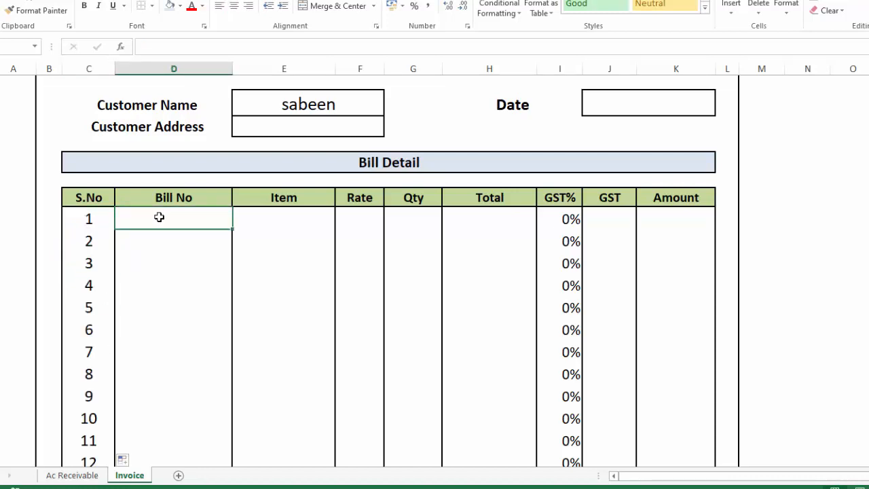
{"action": "left_click", "coordinate": [138, 245]}
{"action": "left_click", "coordinate": [149, 219]}
{"action": "type", "text": "=vl"}
{"action": "key", "text": "BackSpace"}
{"action": "key", "text": "BackSpace"}
{"action": "type", "text": "VLOOKUP"}
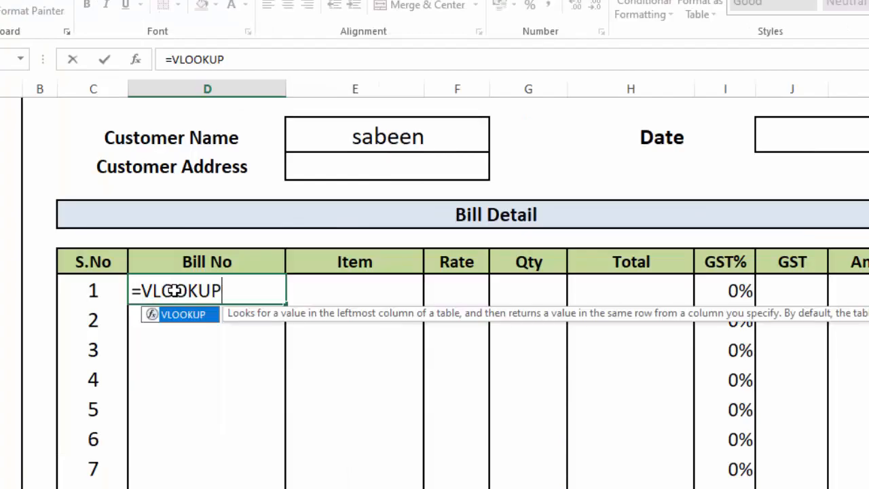
{"action": "type", "text": "("}
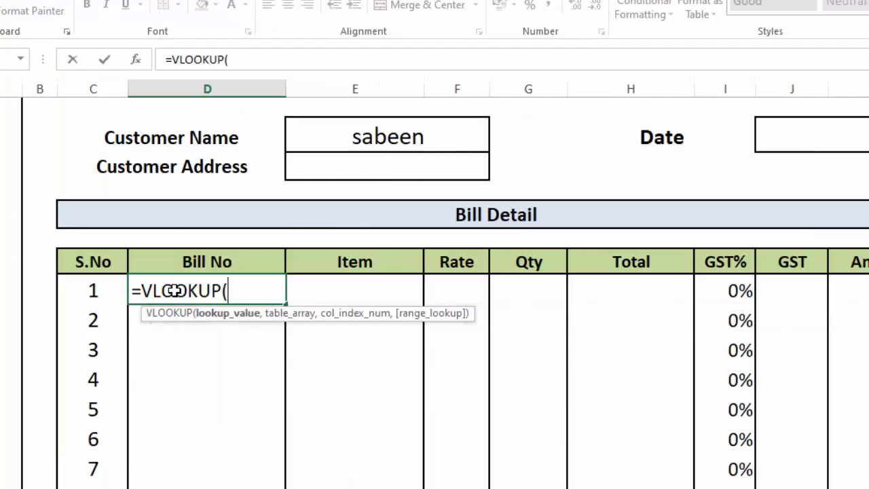
{"action": "left_click", "coordinate": [428, 138]}
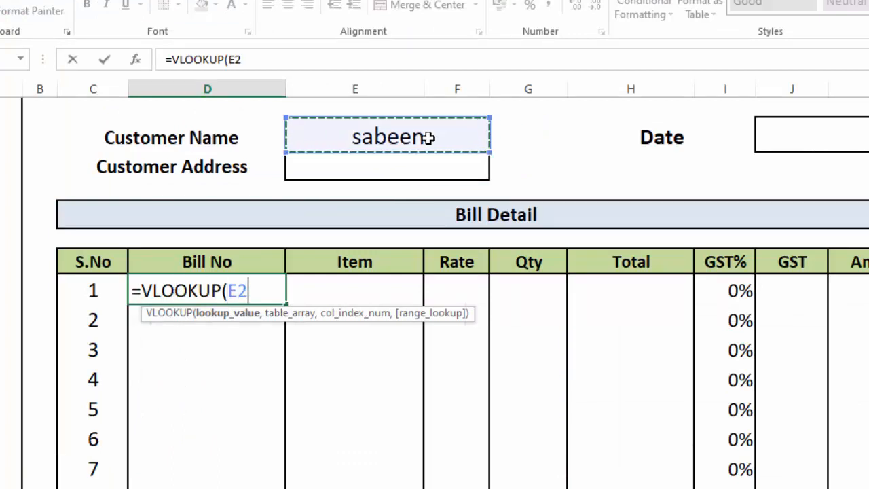
{"action": "key", "text": "F4"}
{"action": "type", "text": ","}
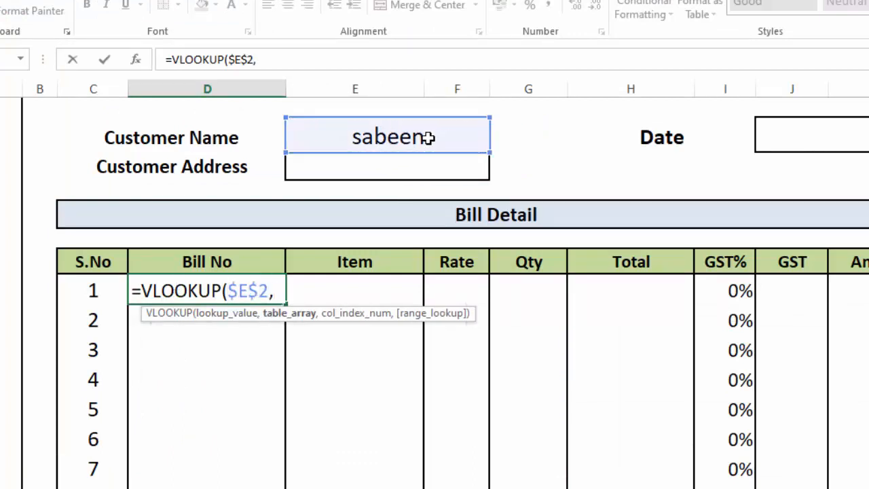
{"action": "key", "text": "BackSpace"}
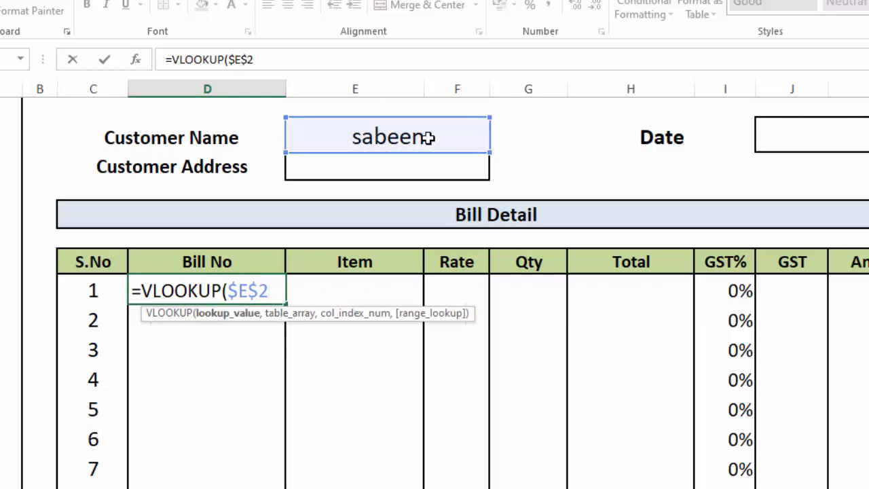
{"action": "type", "text": "&"}
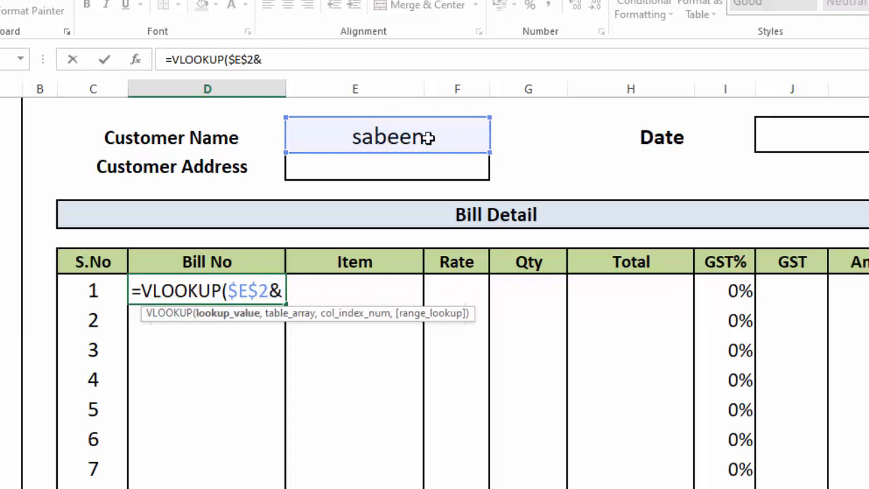
{"action": "left_click", "coordinate": [96, 291]}
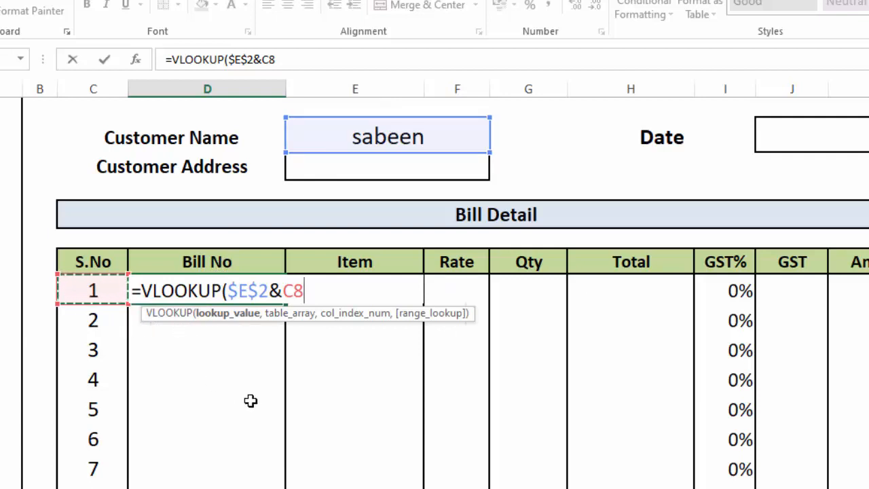
{"action": "type", "text": ","}
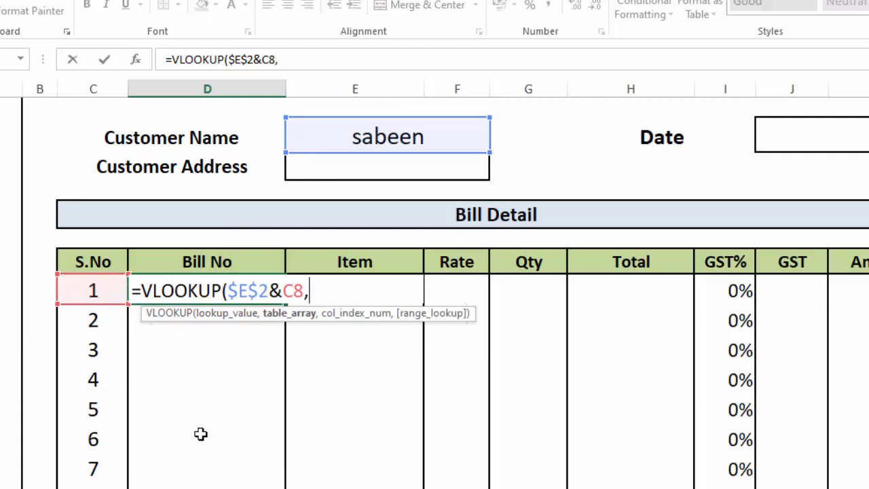
Set the table array of the D8 VLOOKUP to range B4:I35 on the Ac Receivable sheet.
{"action": "key", "text": "ctrl+Page_Down"}
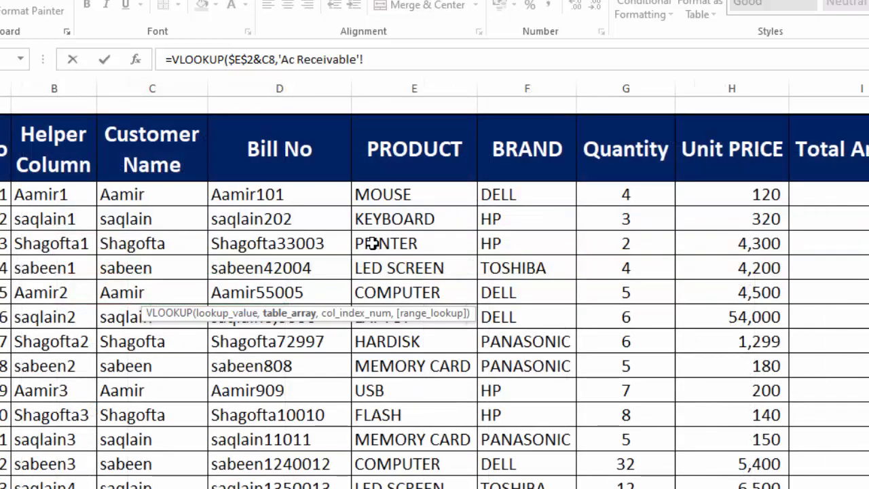
{"action": "left_click_drag", "start_coordinate": [74, 193], "coordinate": [805, 279]}
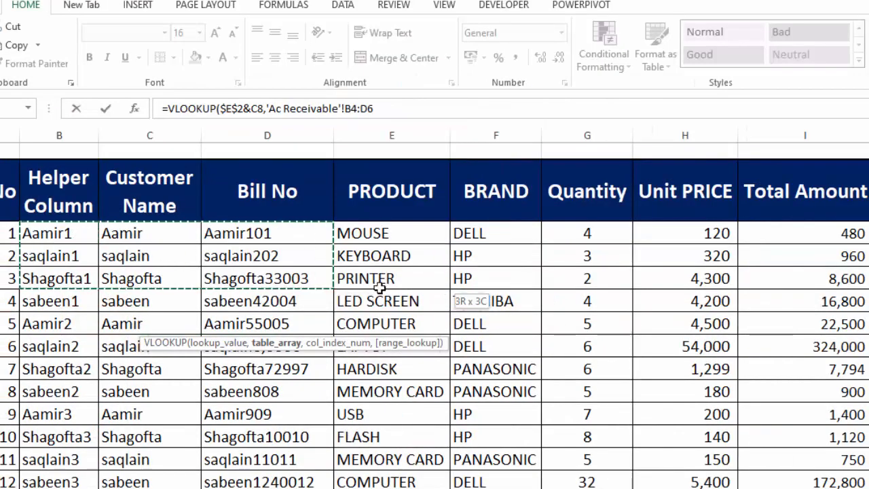
{"action": "left_click_drag", "start_coordinate": [753, 311], "coordinate": [761, 485]}
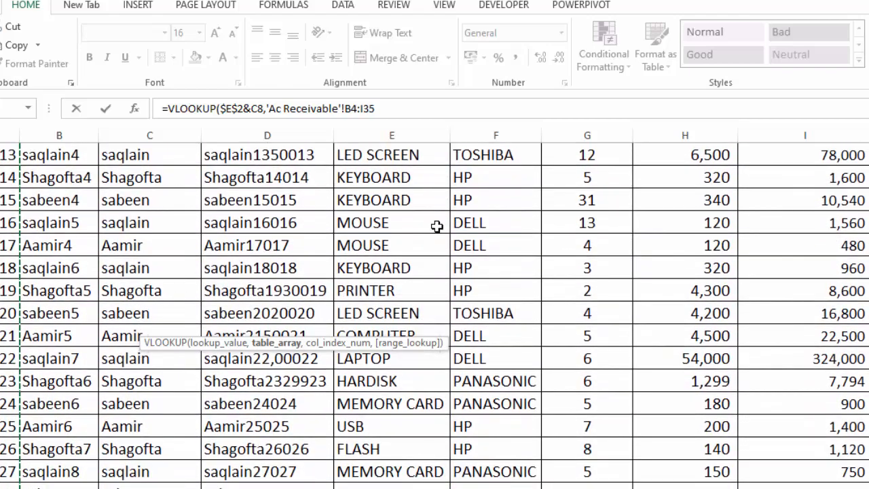
{"action": "type", "text": ","}
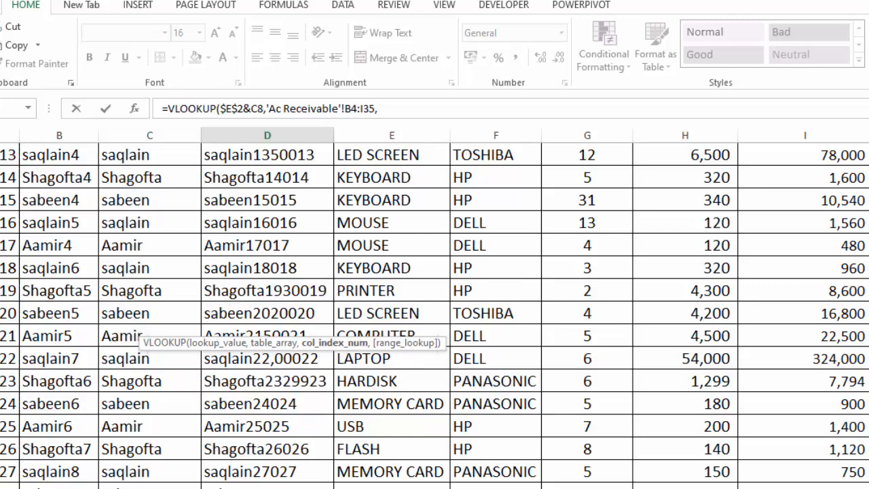
Complete the D8 VLOOKUP with column index 3 for Bill No and FALSE for an exact match.
{"action": "scroll", "coordinate": [435, 316], "scroll_direction": "up", "scroll_amount": 5}
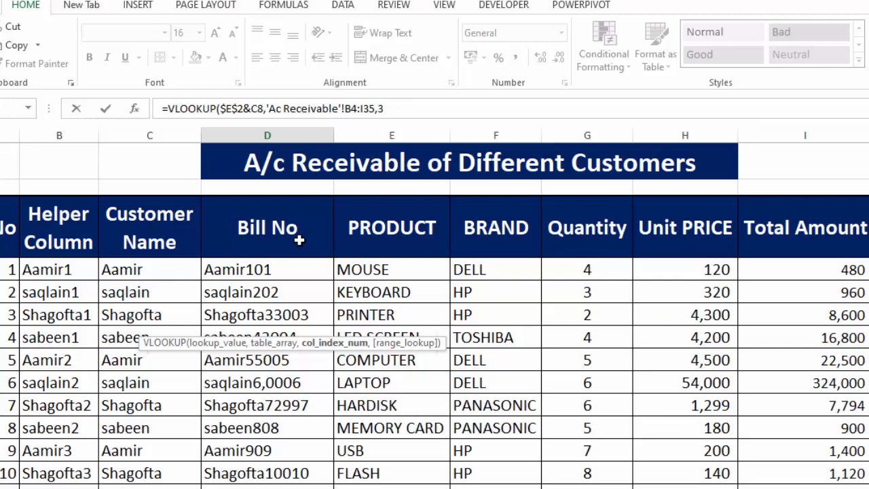
{"action": "type", "text": ","}
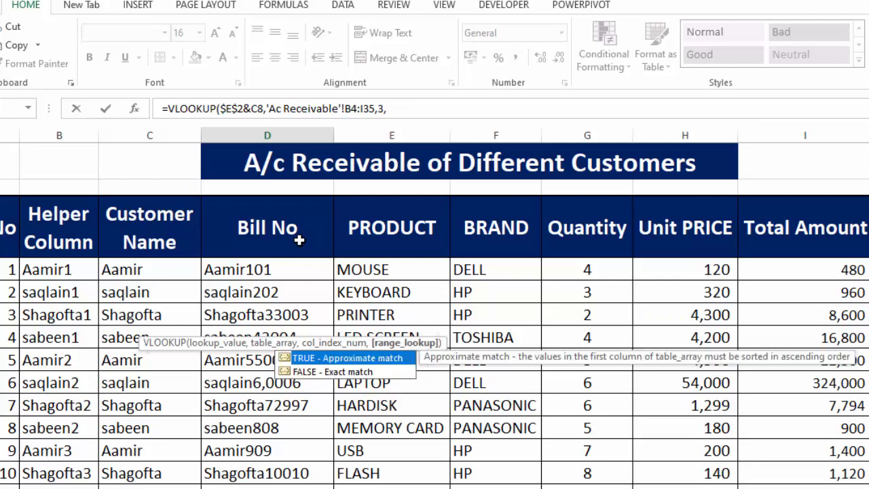
{"action": "double_click", "coordinate": [325, 372]}
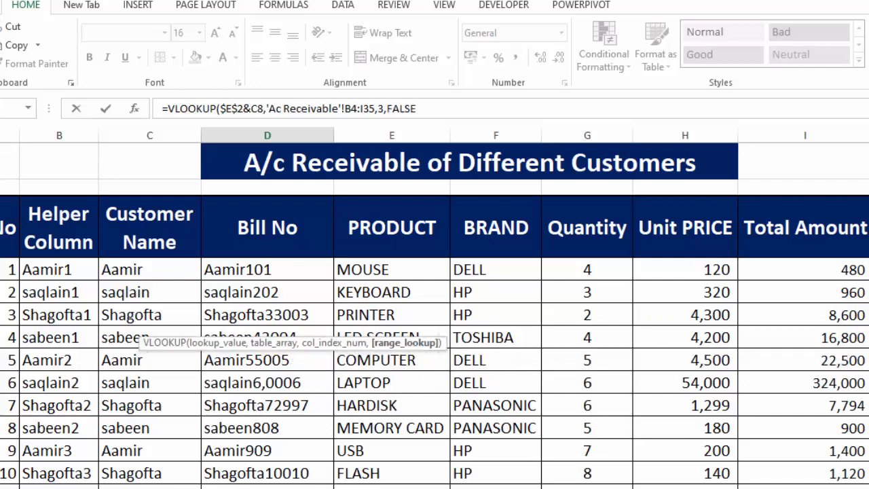
{"action": "type", "text": ")"}
{"action": "key", "text": "Return"}
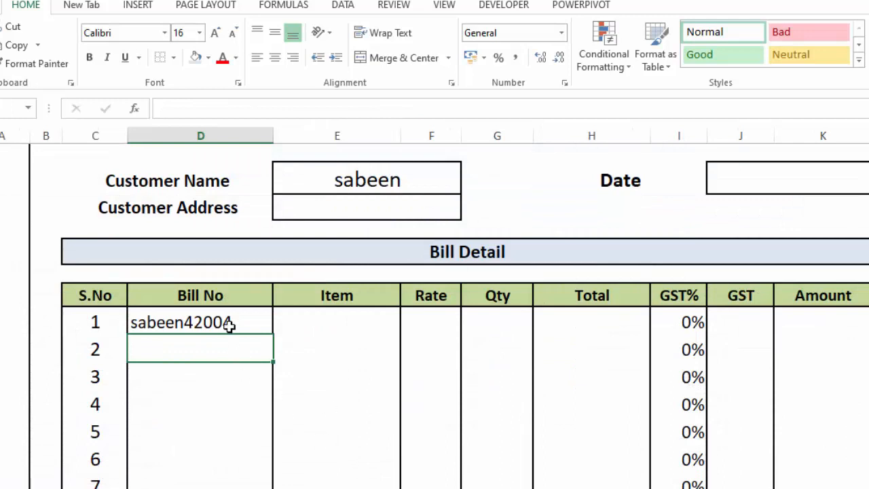
Choose a different customer in the Customer Name dropdown and fill the D8 lookup down the Bill No column.
{"action": "left_click", "coordinate": [421, 175]}
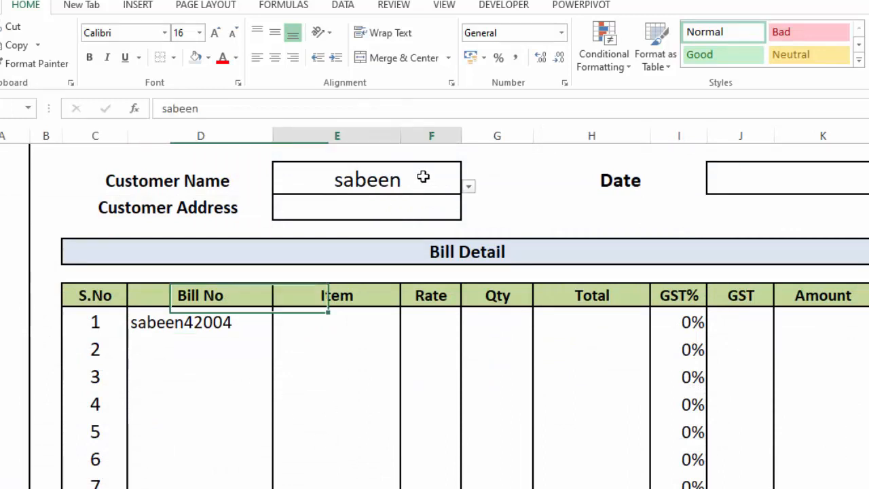
{"action": "left_click", "coordinate": [236, 322]}
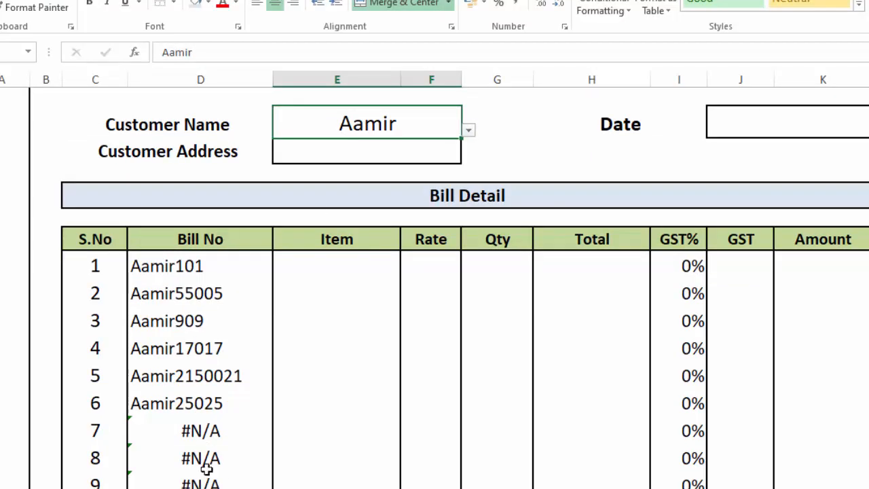
Wrap the D8 VLOOKUP in IFERROR with "" as the error value and fill it down the Bill No column.
{"action": "double_click", "coordinate": [165, 268]}
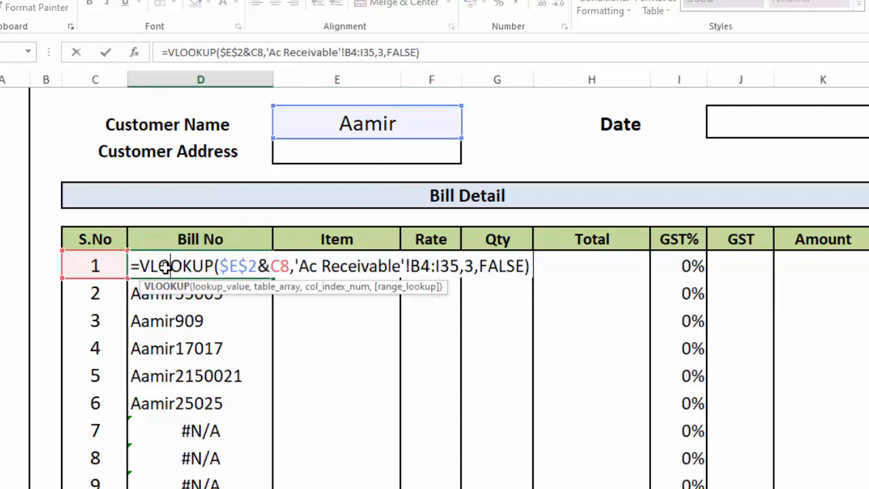
{"action": "left_click", "coordinate": [139, 267]}
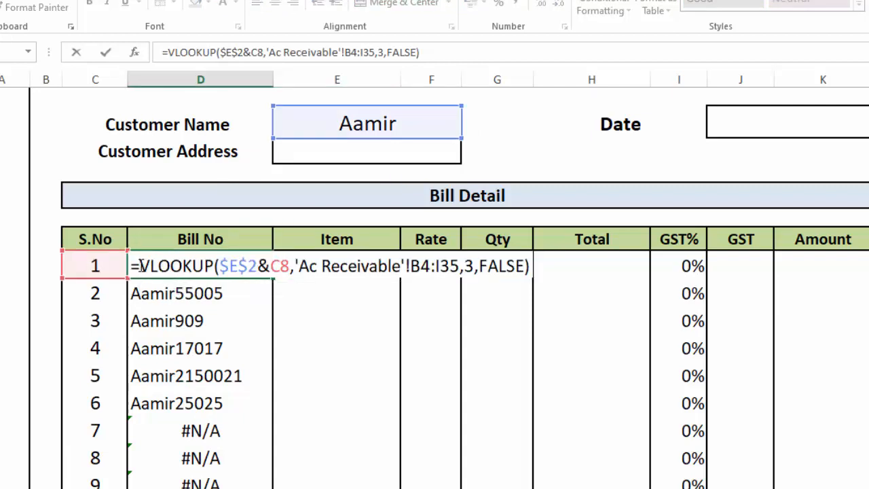
{"action": "type", "text": "IFERROR"}
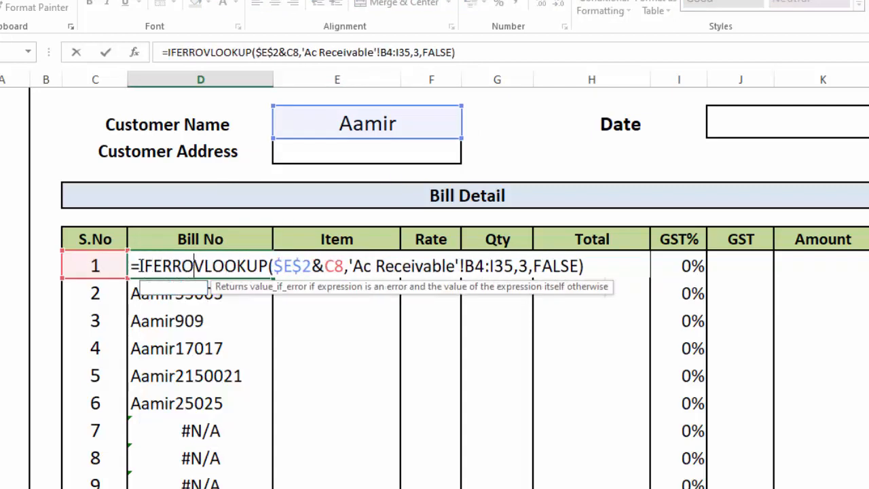
{"action": "type", "text": "("}
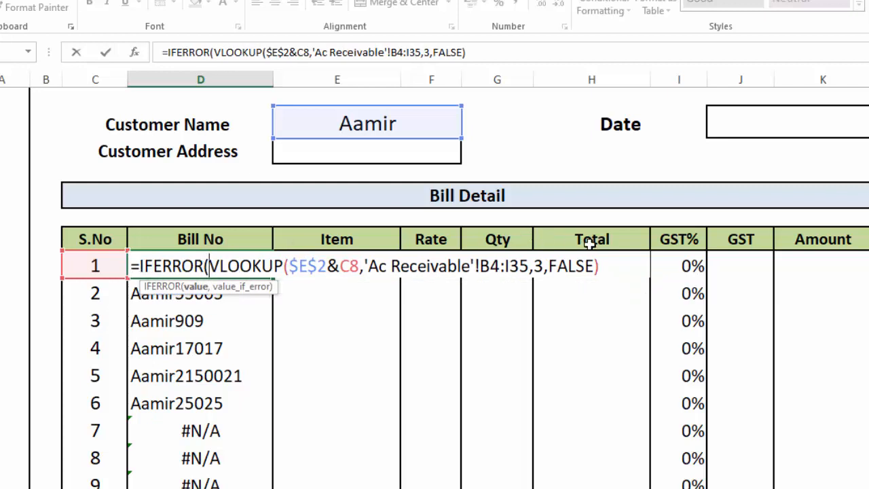
{"action": "left_click", "coordinate": [601, 265]}
{"action": "type", "text": ","}
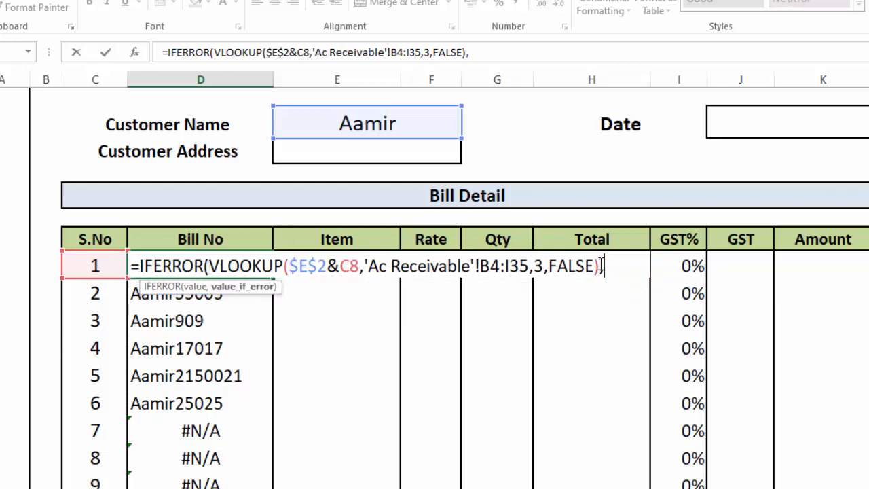
{"action": "type", "text": "\"\")"}
{"action": "key", "text": "Return"}
{"action": "left_click", "coordinate": [231, 261]}
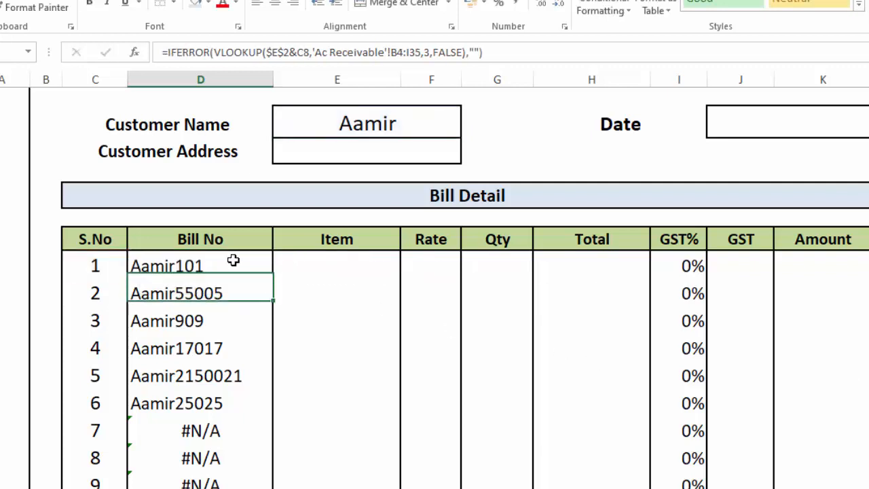
{"action": "double_click", "coordinate": [273, 278]}
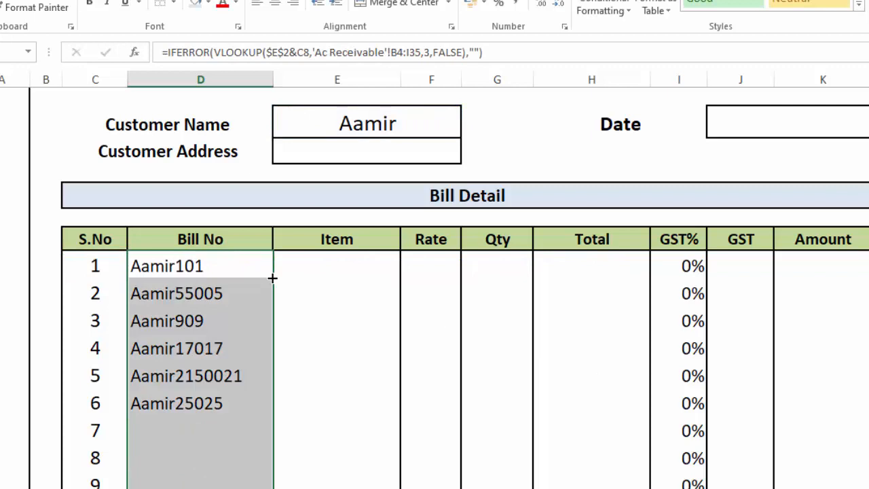
Test the bill list by choosing two other customers one after the other in the Customer Name dropdown.
{"action": "double_click", "coordinate": [435, 121]}
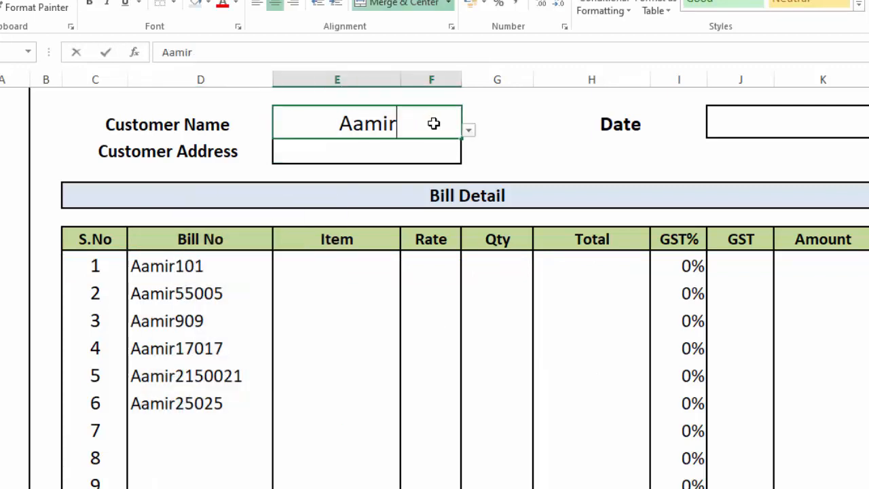
{"action": "left_click", "coordinate": [469, 130]}
{"action": "left_click", "coordinate": [362, 157]}
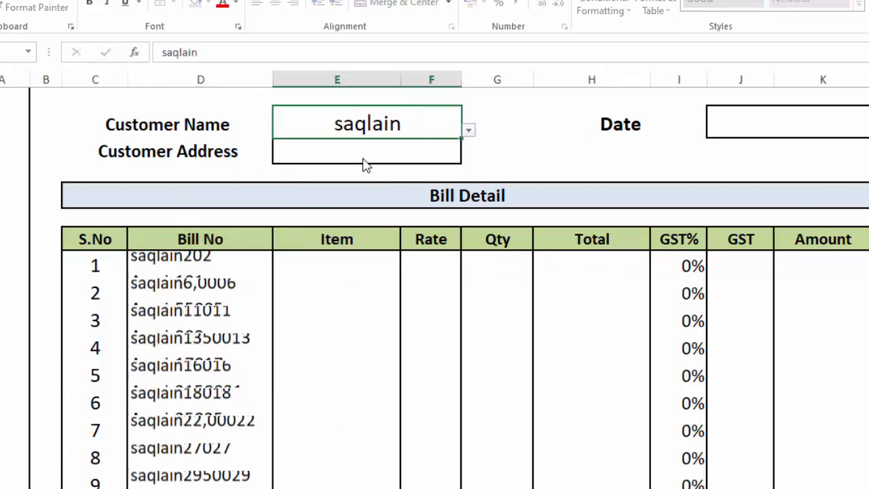
{"action": "left_click", "coordinate": [468, 132]}
{"action": "left_click", "coordinate": [389, 167]}
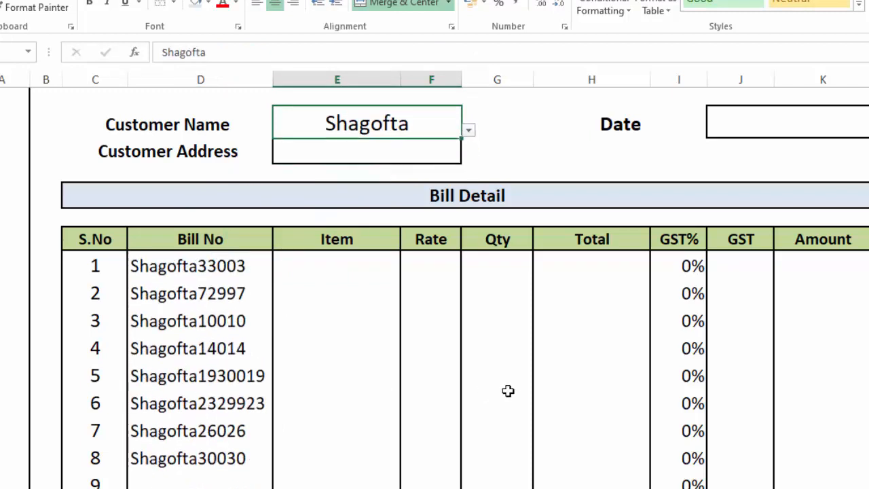
Start a VLOOKUP in the first Item cell, E8, with bill number cell D8 as the lookup value.
{"action": "left_click", "coordinate": [342, 268]}
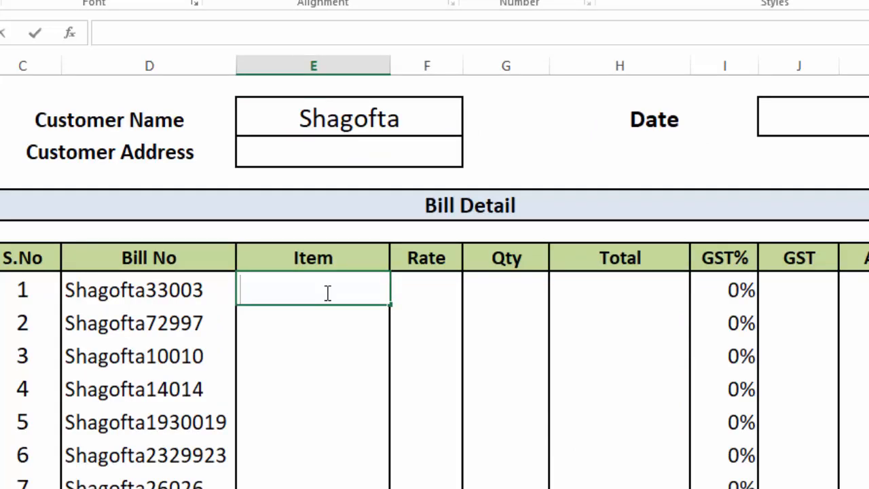
{"action": "type", "text": "=vlookup"}
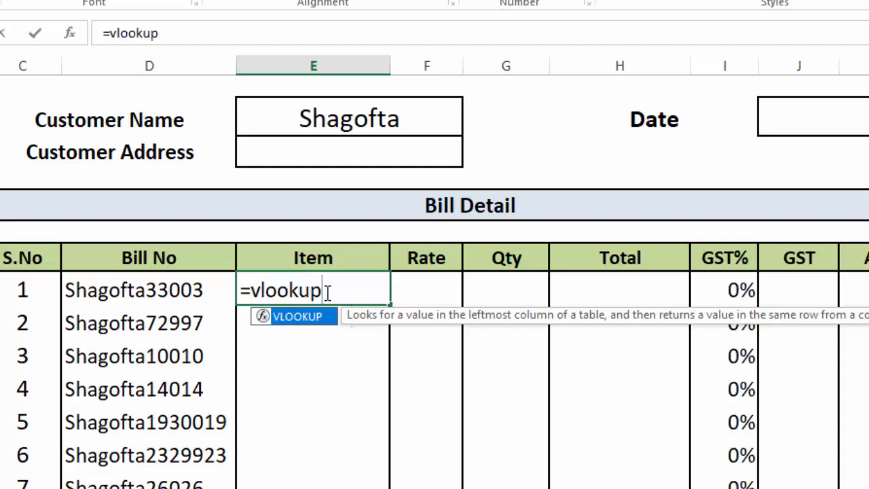
{"action": "type", "text": "("}
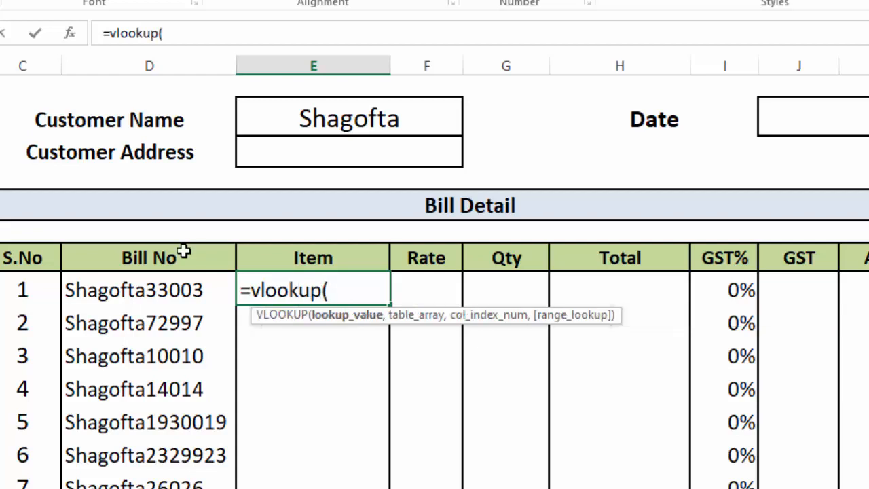
{"action": "left_click", "coordinate": [174, 288]}
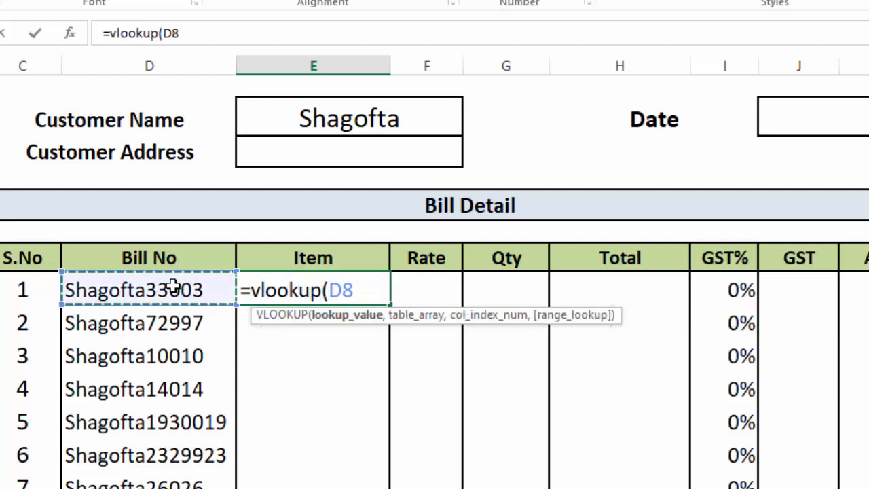
{"action": "type", "text": ","}
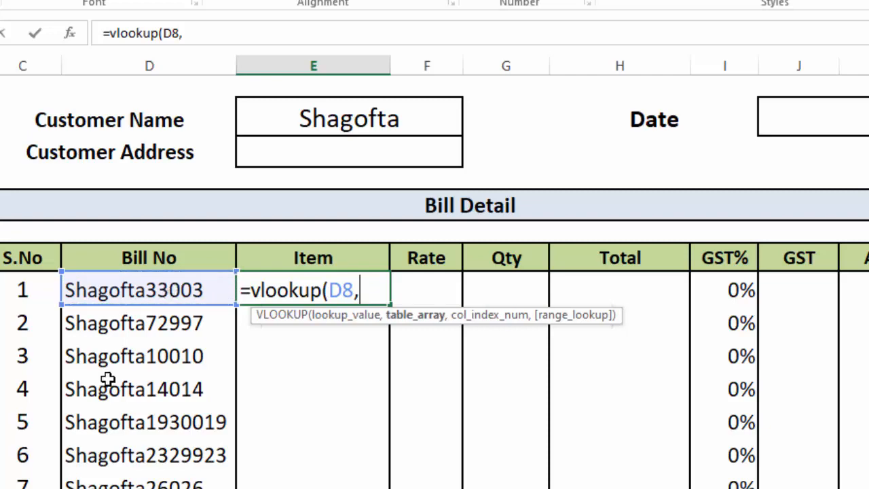
Set the table array of the E8 VLOOKUP to range D4:I35 on the Ac Receivable sheet.
{"action": "key", "text": "ctrl+Page_Down"}
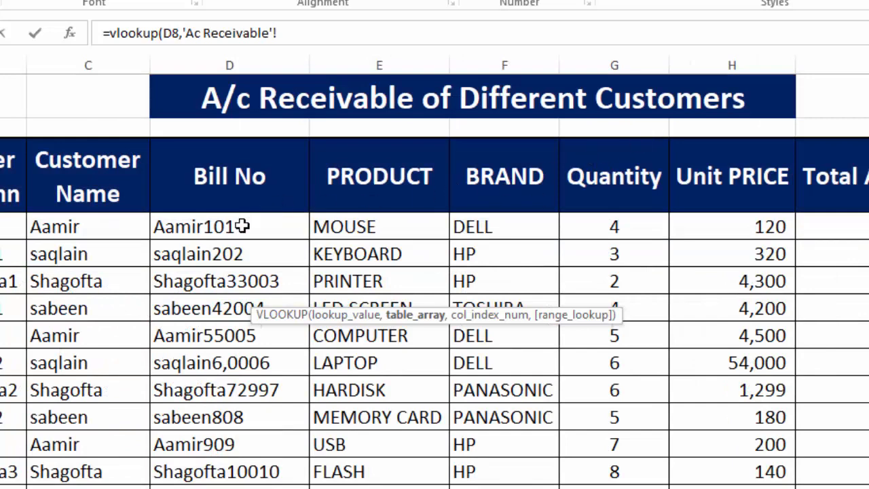
{"action": "left_click_drag", "start_coordinate": [242, 227], "coordinate": [786, 488]}
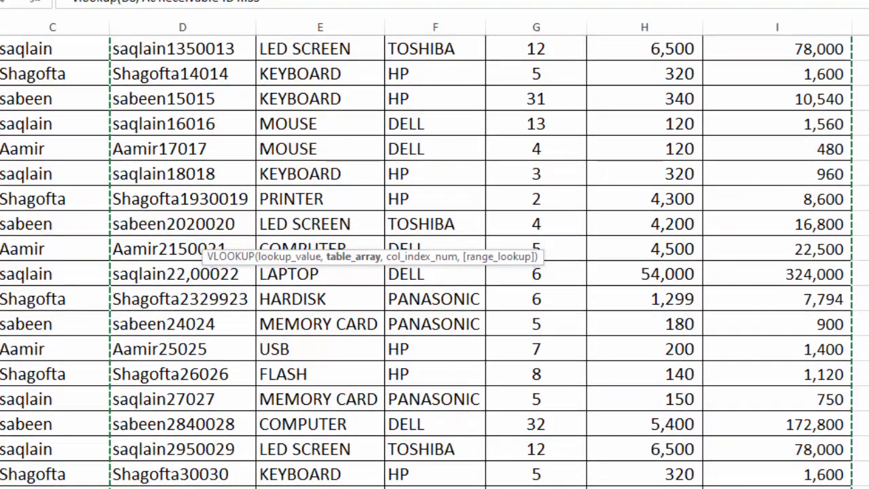
{"action": "scroll", "coordinate": [435, 261], "scroll_direction": "up", "scroll_amount": 5}
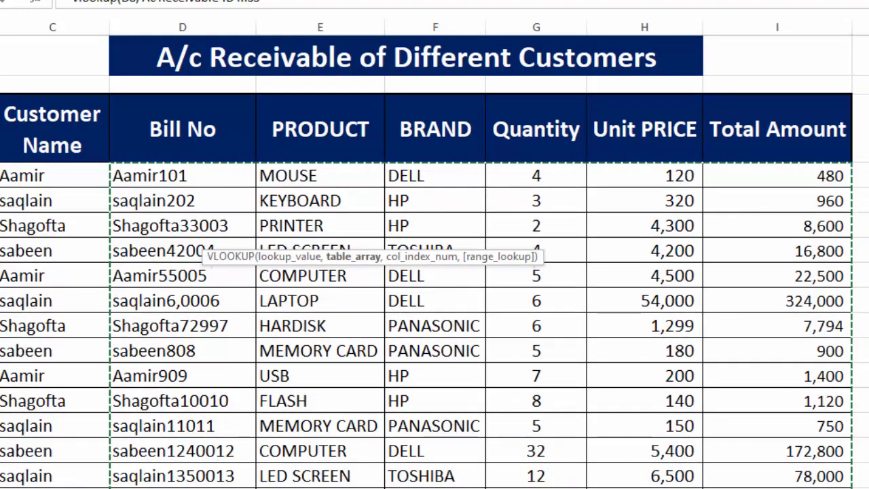
{"action": "type", "text": ","}
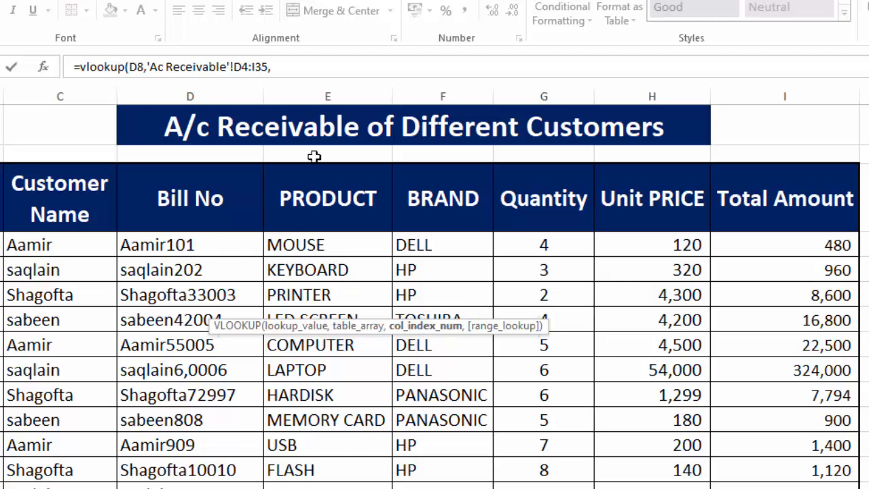
Finish the E8 formula as =VLOOKUP(D8,'Ac Receivable'!D4:I35,2,FALSE) to return the product.
{"action": "left_click", "coordinate": [293, 68]}
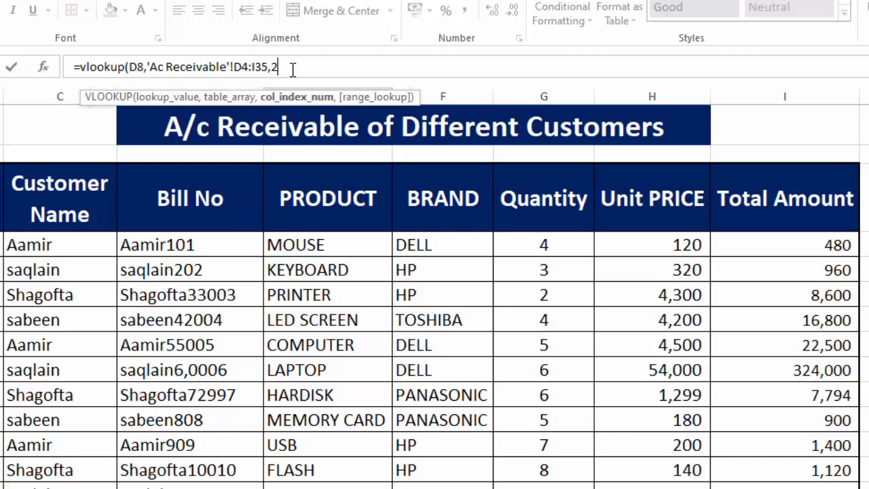
{"action": "type", "text": ","}
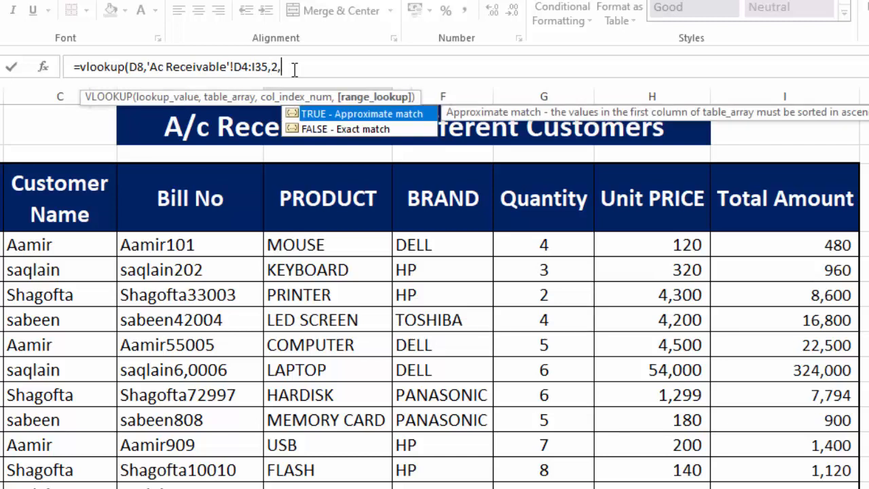
{"action": "double_click", "coordinate": [333, 130]}
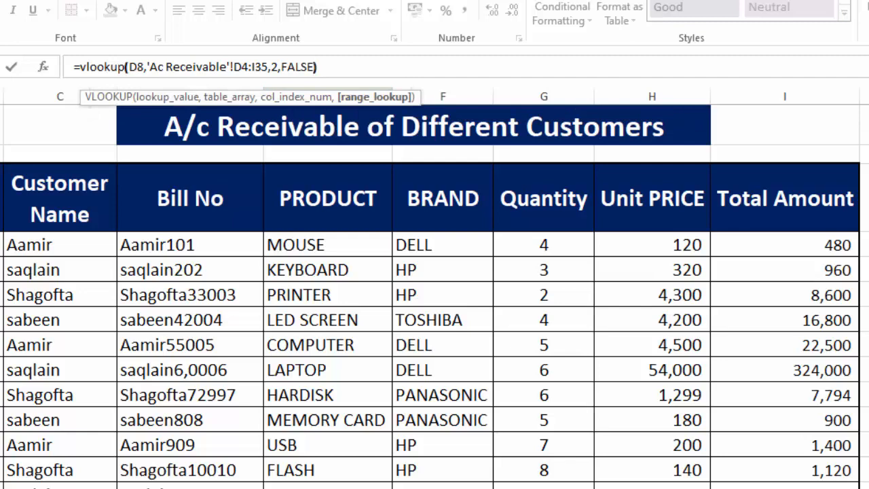
{"action": "key", "text": "Return"}
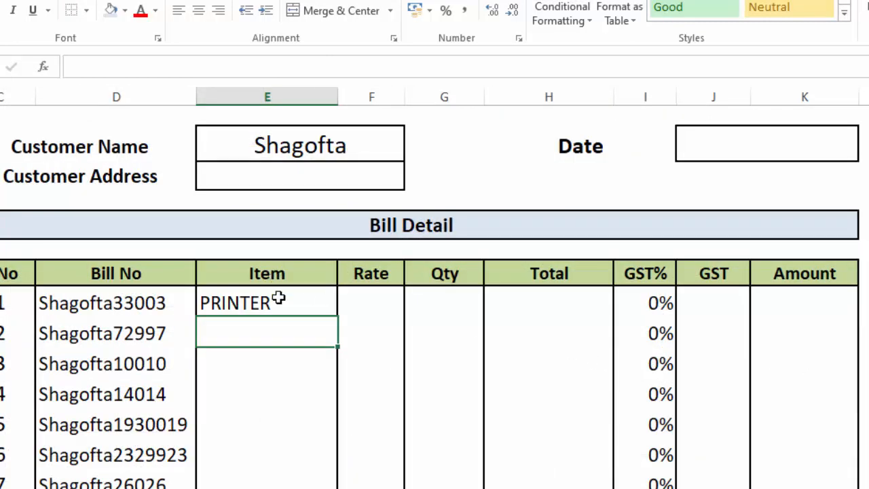
Wrap the E8 formula as =IFERROR(VLOOKUP(D8,'Ac Receivable'!D4:I35,2,FALSE),"") and fill it down the Item column.
{"action": "double_click", "coordinate": [278, 299]}
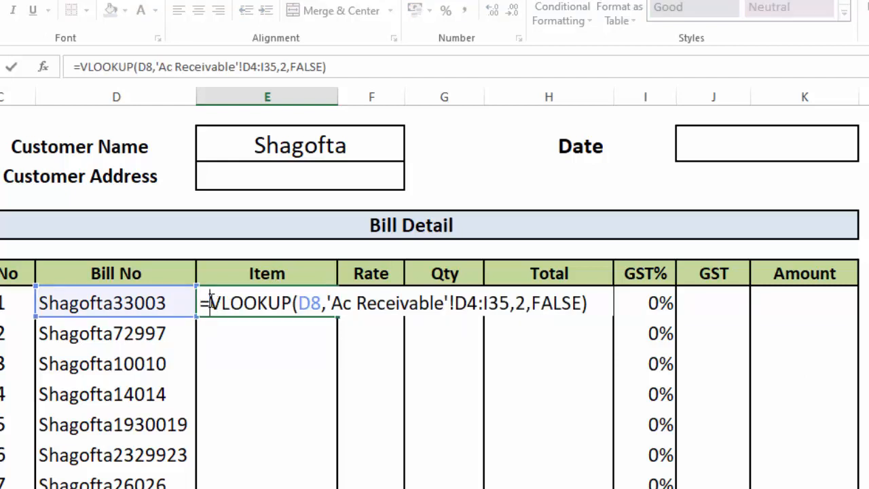
{"action": "type", "text": "IF"}
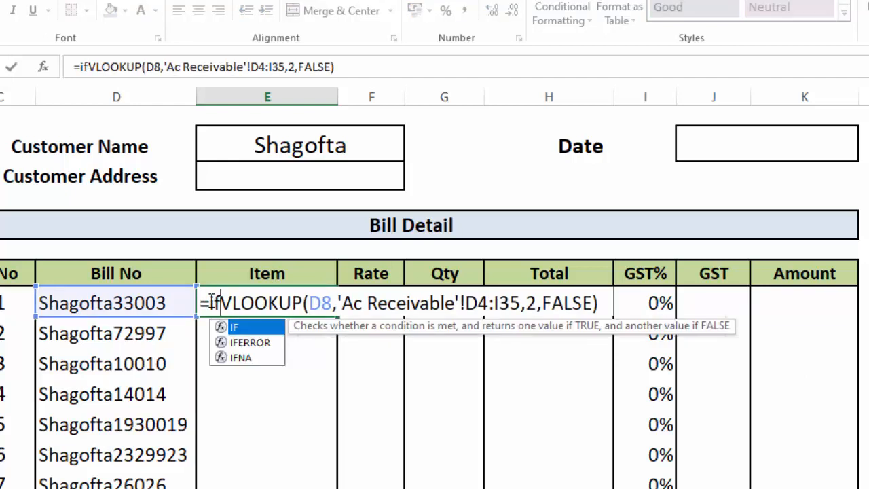
{"action": "key", "text": "BackSpace"}
{"action": "key", "text": "BackSpace"}
{"action": "type", "text": "IFERROR"}
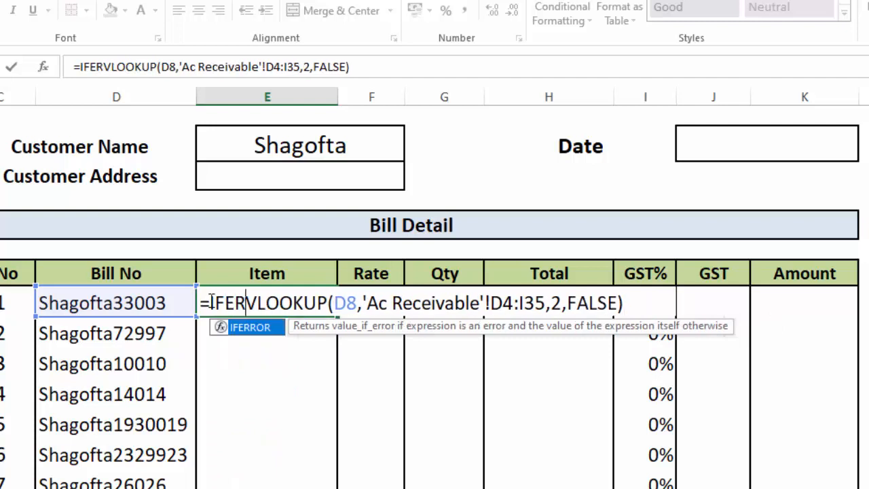
{"action": "type", "text": "("}
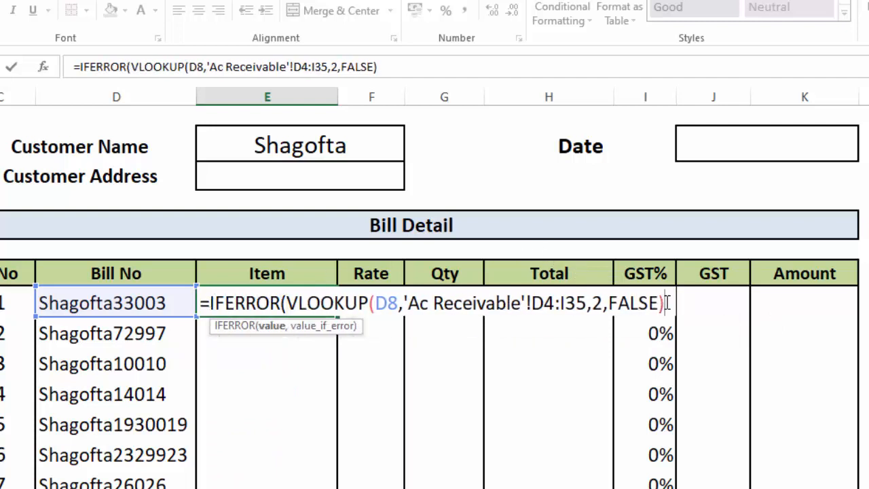
{"action": "type", "text": ","}
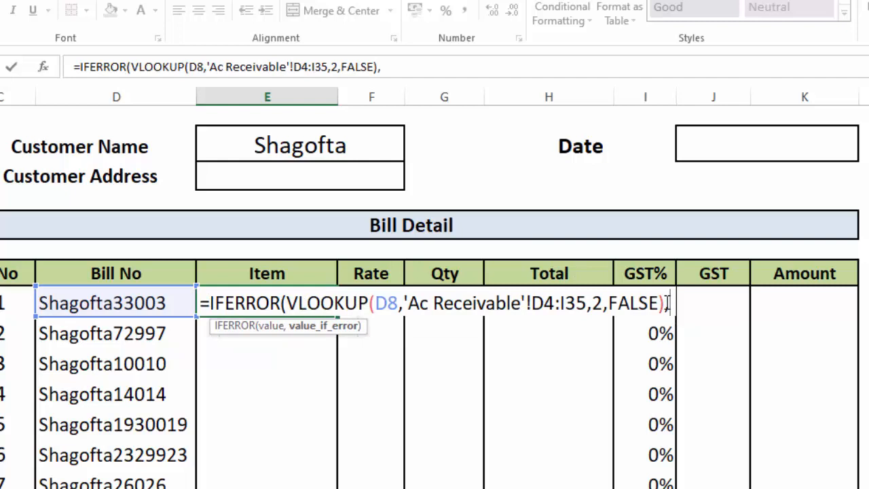
{"action": "type", "text": "\"\")"}
{"action": "key", "text": "Return"}
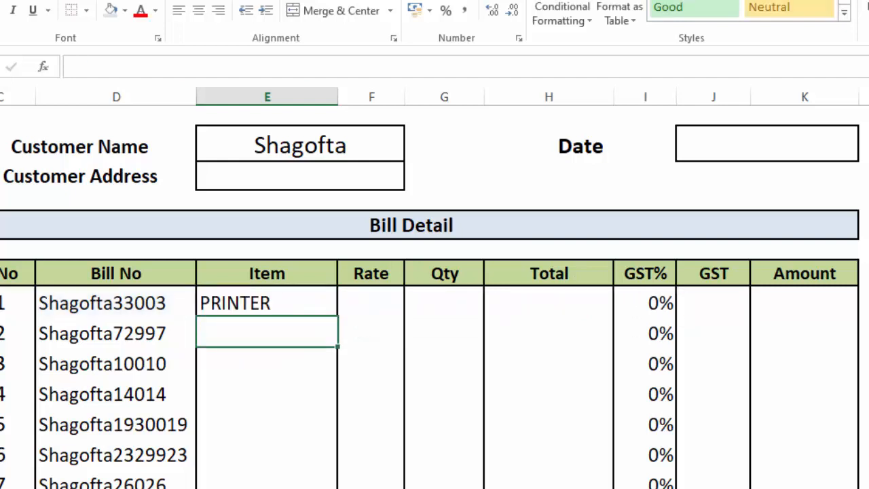
{"action": "left_click", "coordinate": [319, 301]}
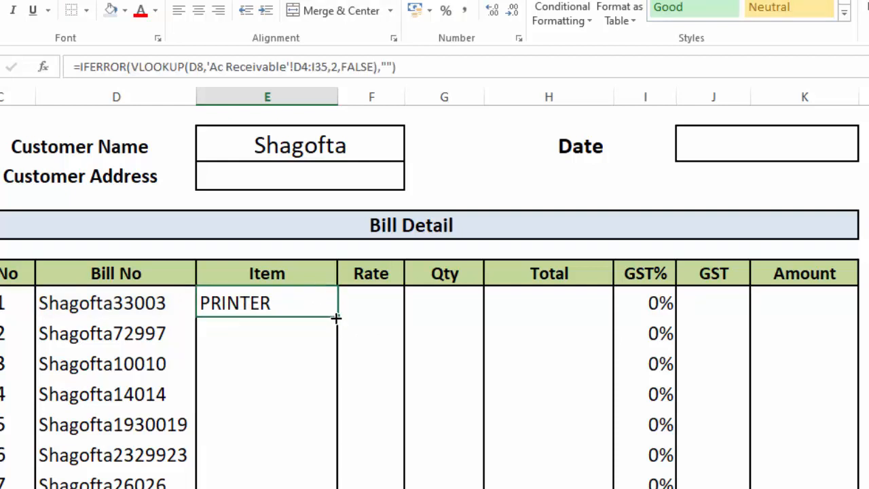
{"action": "double_click", "coordinate": [337, 318]}
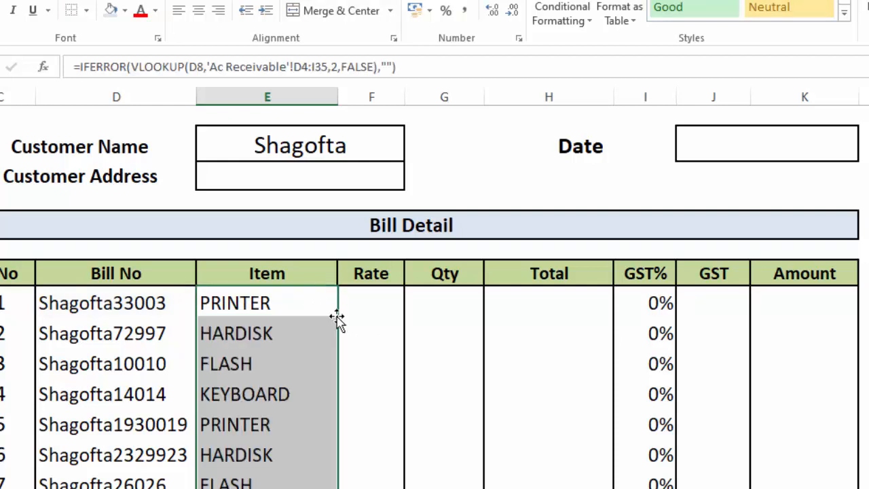
Copy the full formula text of E8 and paste it unchanged into the first Rate cell, F8.
{"action": "double_click", "coordinate": [300, 295]}
{"action": "left_click", "coordinate": [196, 221]}
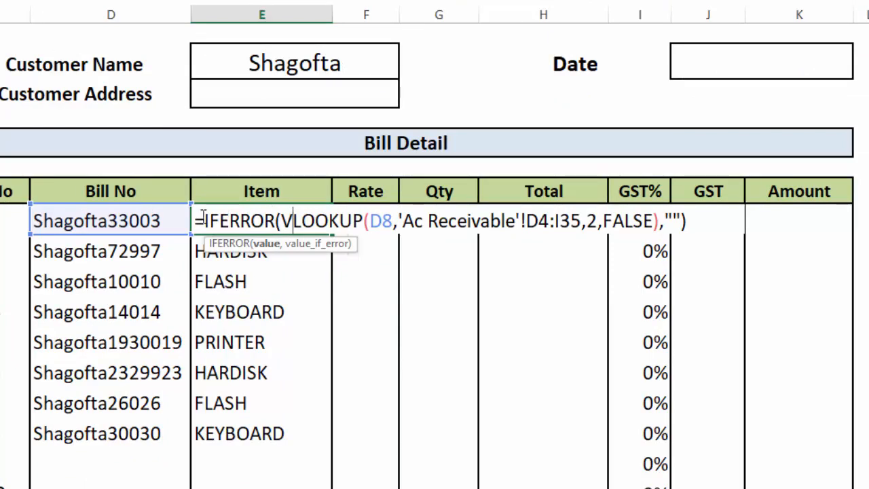
{"action": "left_click_drag", "start_coordinate": [196, 220], "coordinate": [758, 217]}
{"action": "key", "text": "ctrl+c"}
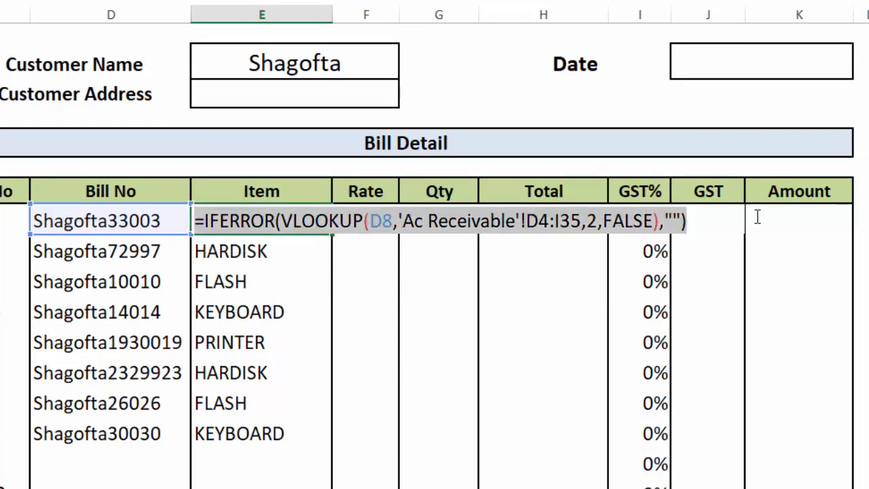
{"action": "key", "text": "Tab"}
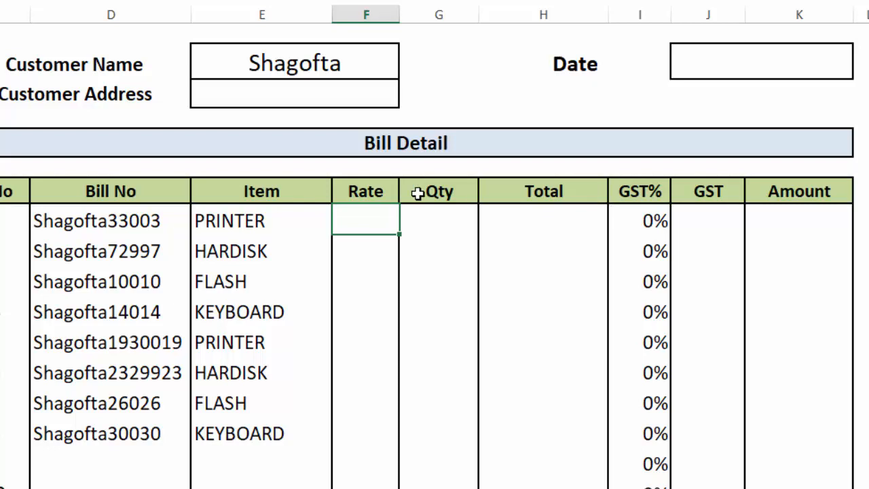
{"action": "key", "text": "ctrl+v"}
{"action": "double_click", "coordinate": [367, 219]}
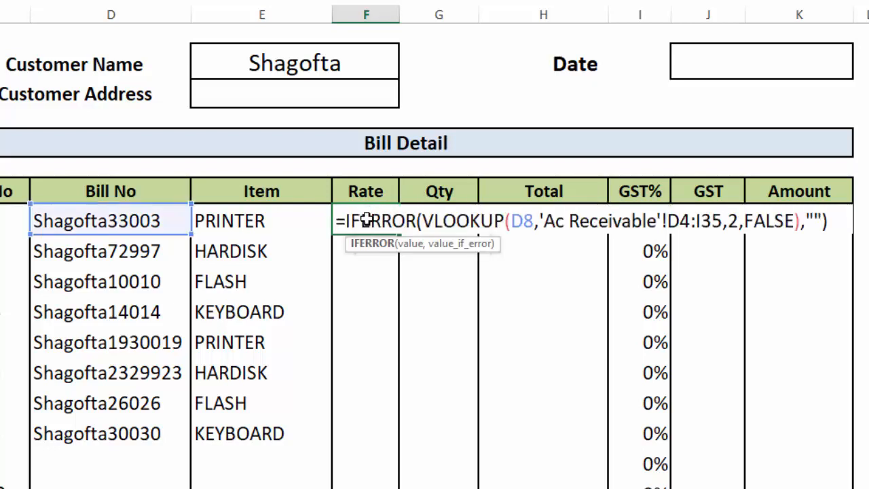
{"action": "key", "text": "Tab"}
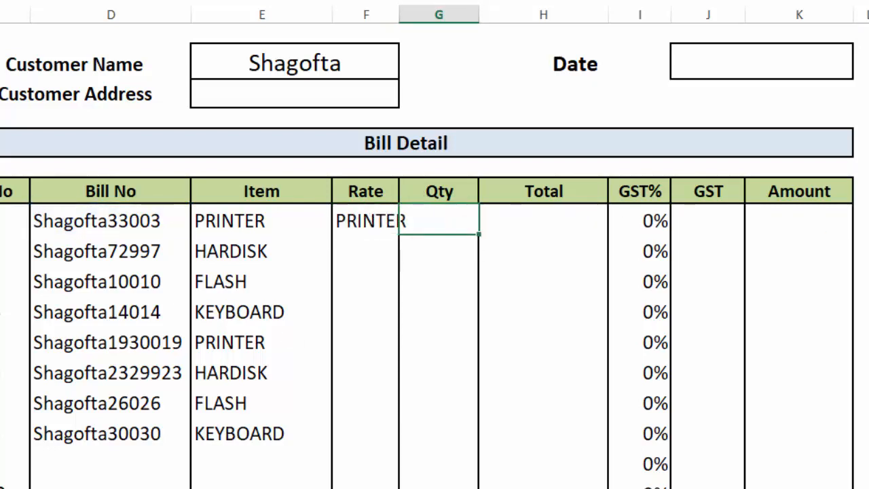
On the Ac Receivable sheet, count the column positions of Quantity and Unit PRICE starting from Bill No.
{"action": "key", "text": "ctrl+Page_Up"}
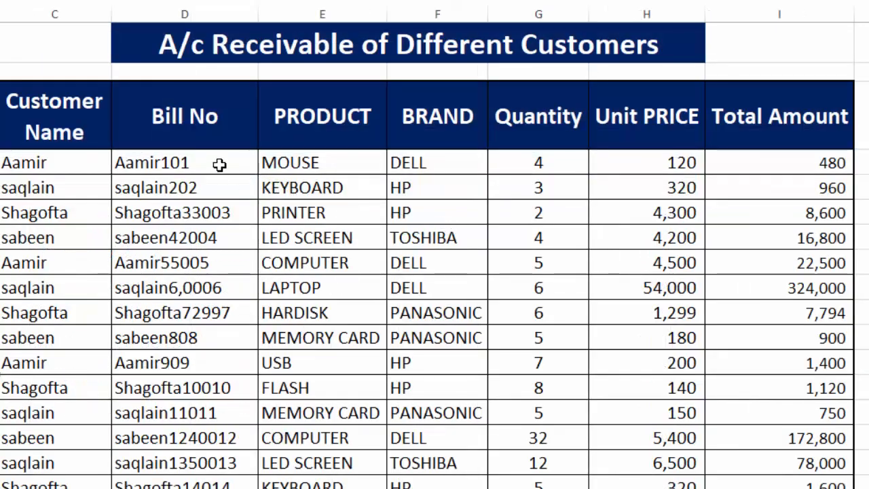
{"action": "left_click", "coordinate": [224, 133]}
{"action": "left_click", "coordinate": [320, 133]}
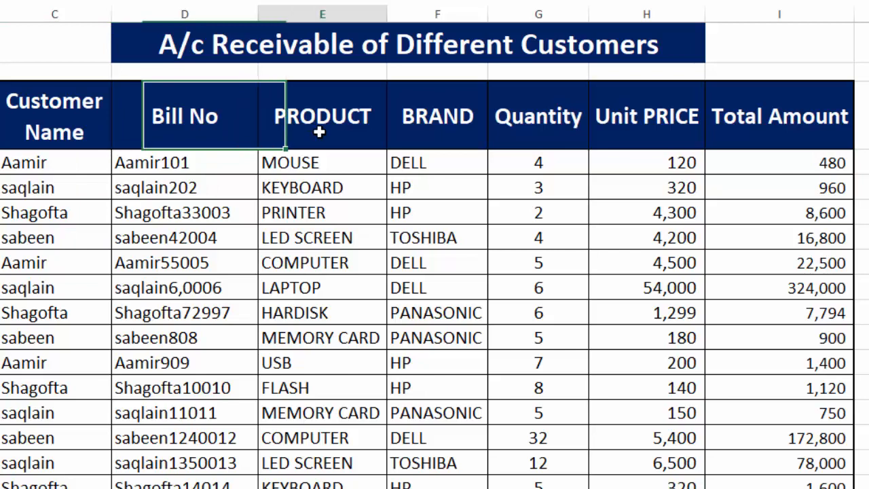
{"action": "left_click", "coordinate": [424, 131]}
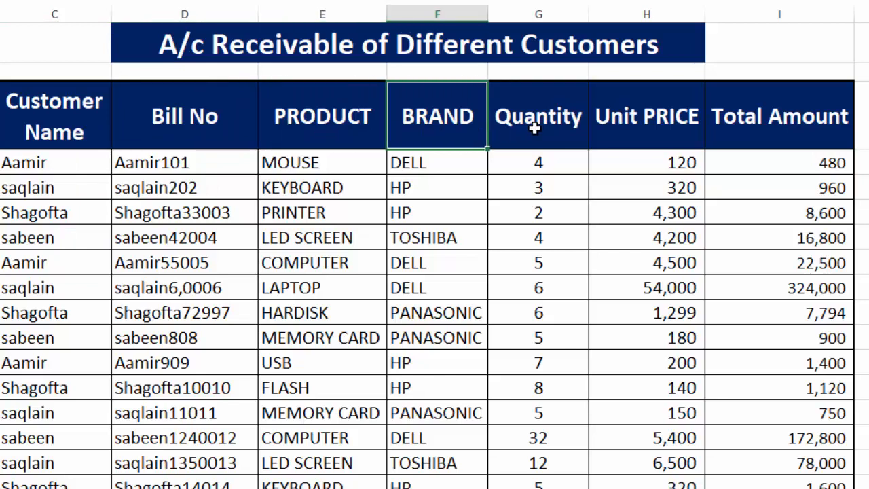
{"action": "left_click", "coordinate": [535, 129]}
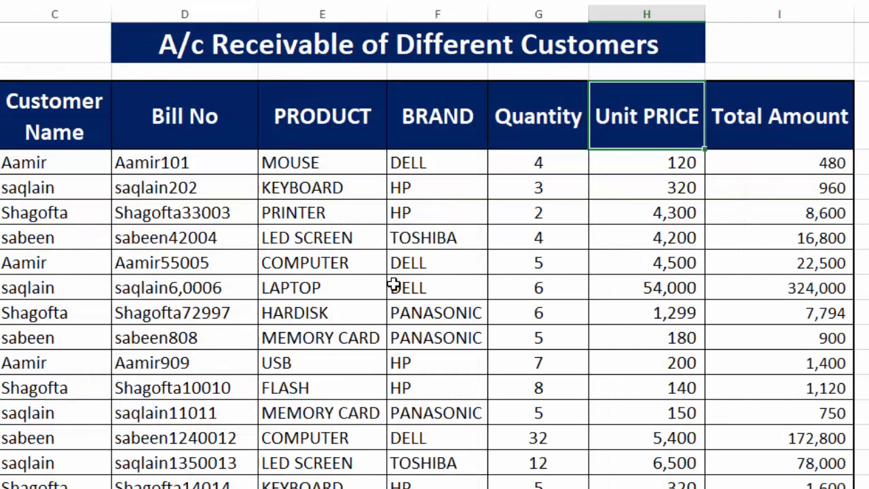
{"action": "left_click", "coordinate": [210, 170]}
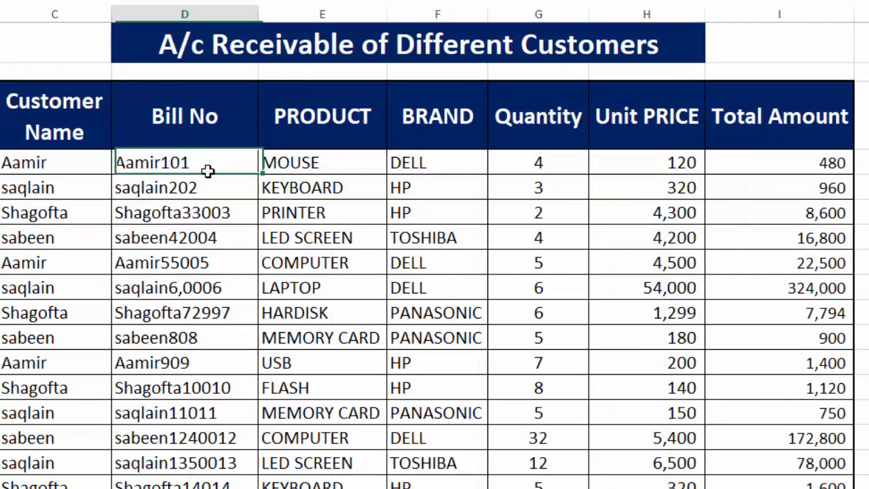
{"action": "left_click", "coordinate": [309, 163]}
{"action": "left_click", "coordinate": [429, 164]}
{"action": "left_click", "coordinate": [526, 165]}
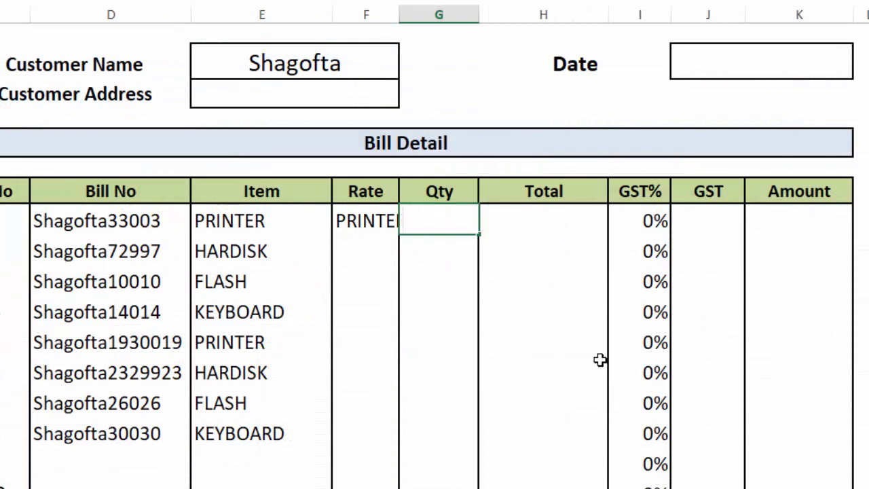
Back on the invoice sheet, paste the same IFERROR VLOOKUP formula into the first Qty cell, G8.
{"action": "key", "text": "Escape"}
{"action": "key", "text": "Tab"}
{"action": "left_click", "coordinate": [445, 219]}
{"action": "type", "text": "PRINTER"}
{"action": "double_click", "coordinate": [443, 221]}
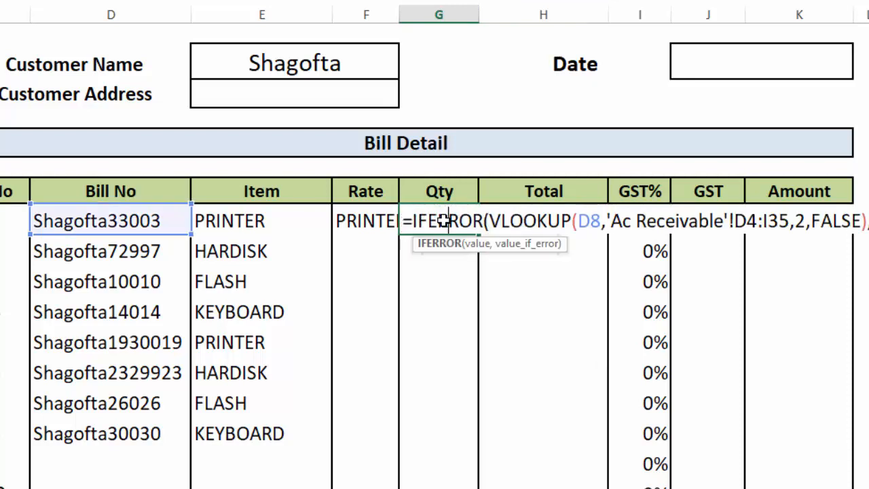
Set the column index in the F8 formula to 5 and fill it down the Rate column.
{"action": "double_click", "coordinate": [365, 221]}
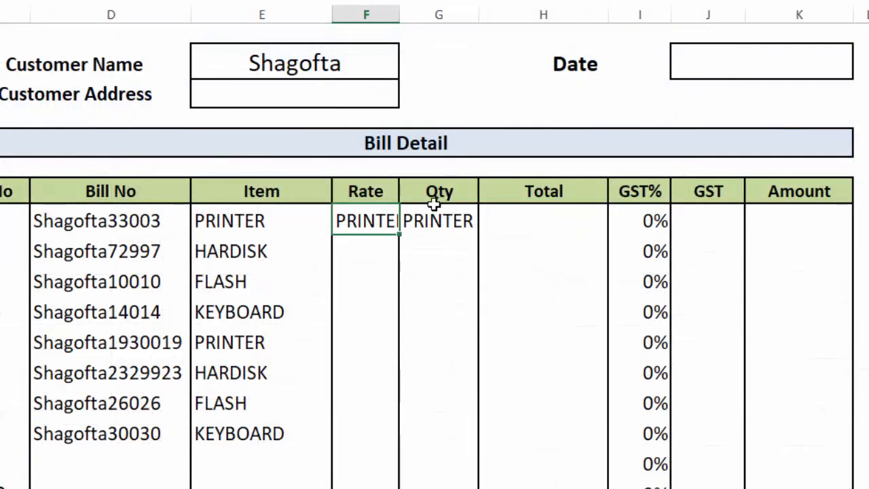
{"action": "double_click", "coordinate": [380, 223]}
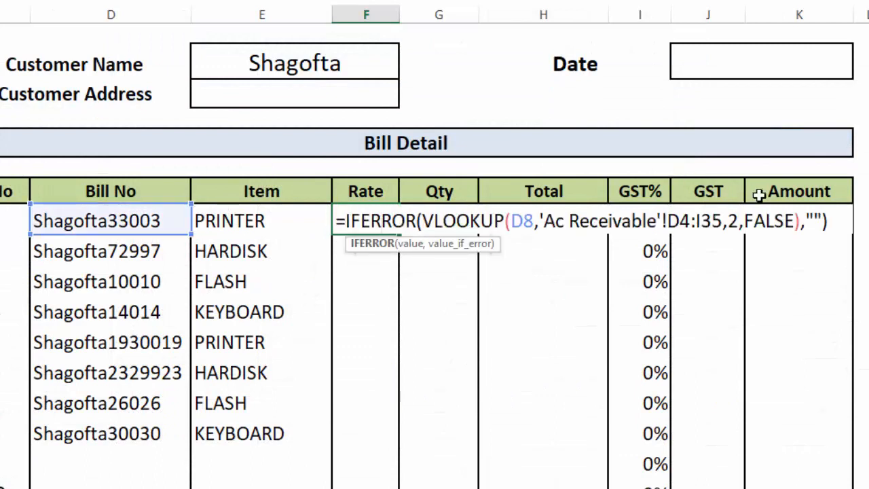
{"action": "left_click", "coordinate": [739, 222]}
{"action": "key", "text": "BackSpace"}
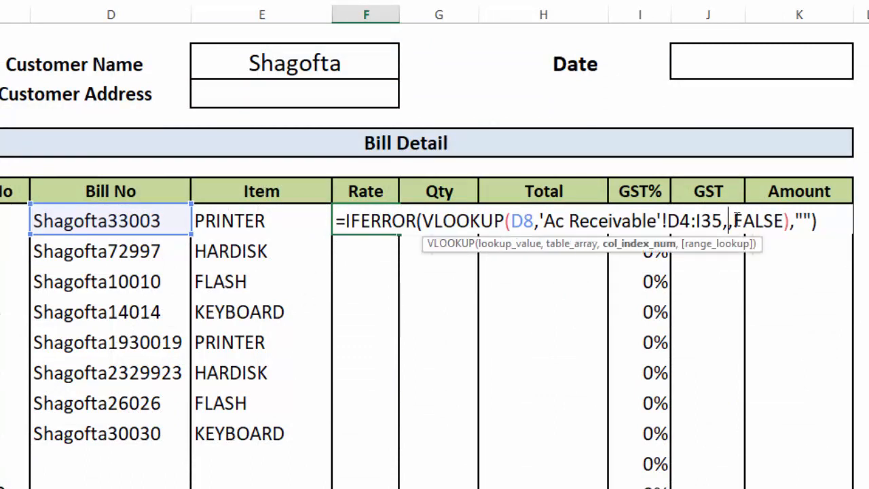
{"action": "type", "text": "5"}
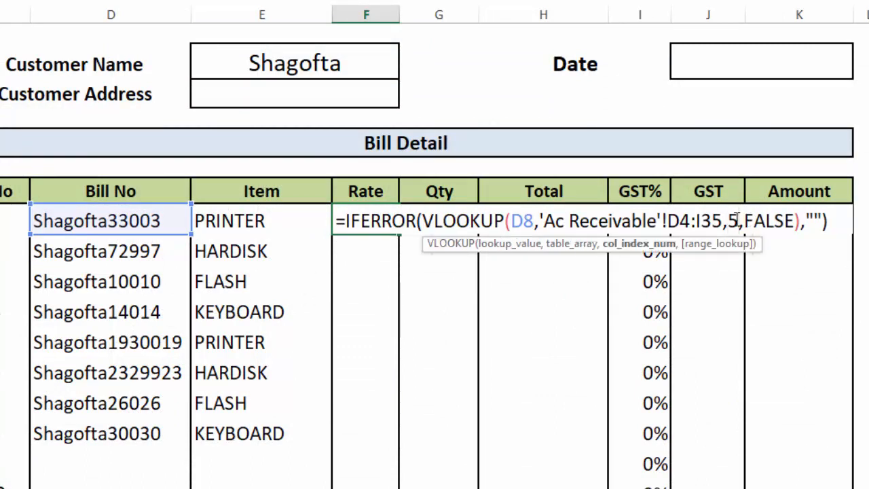
{"action": "left_click", "coordinate": [840, 218]}
{"action": "key", "text": "Return"}
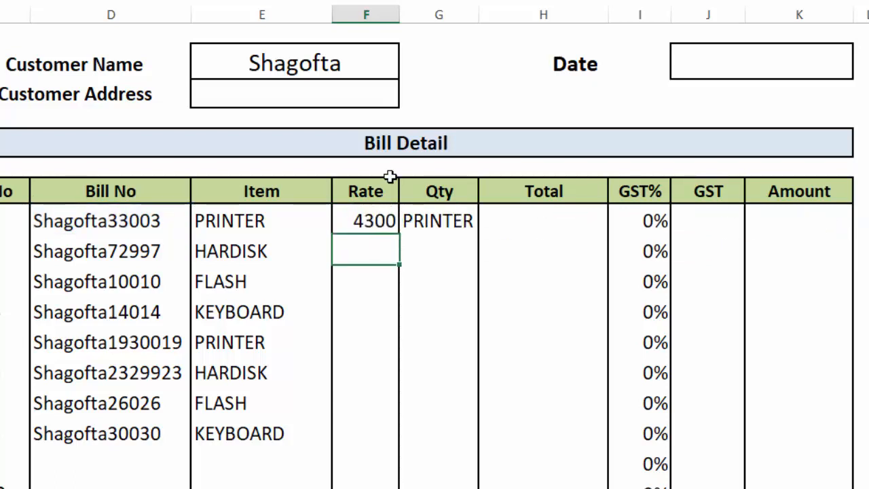
{"action": "left_click", "coordinate": [365, 217]}
{"action": "double_click", "coordinate": [400, 234]}
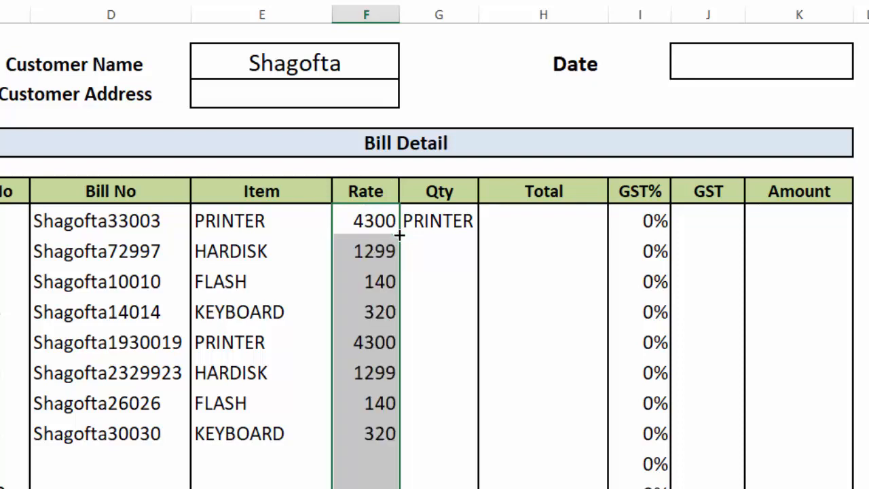
Set the column index in the G8 formula to 4 and fill it down the Qty column.
{"action": "double_click", "coordinate": [448, 219]}
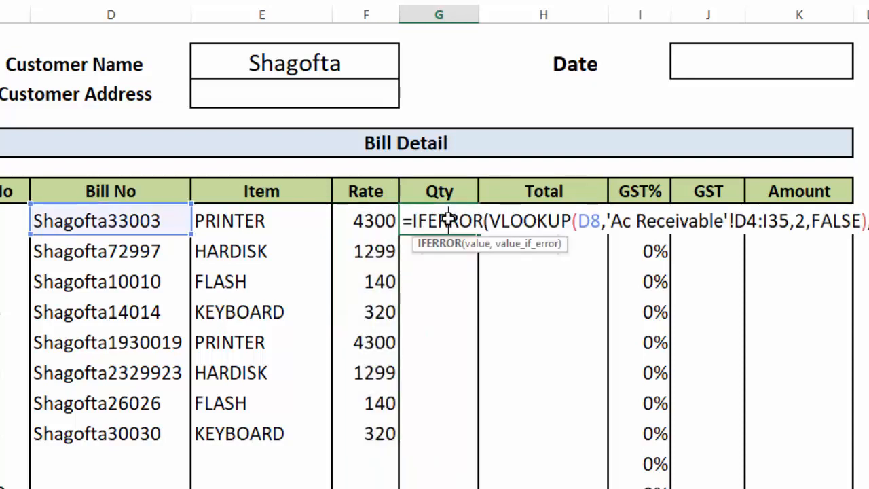
{"action": "left_click", "coordinate": [802, 224]}
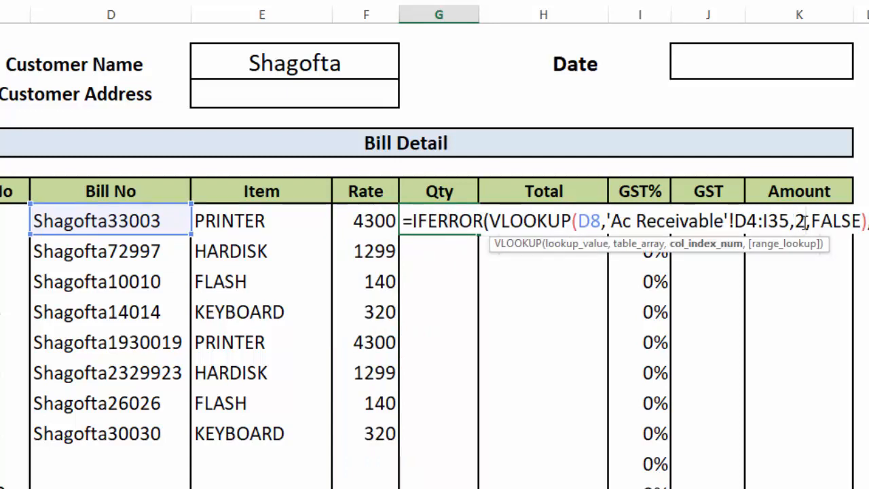
{"action": "key", "text": "BackSpace"}
{"action": "type", "text": "4"}
{"action": "key", "text": "End"}
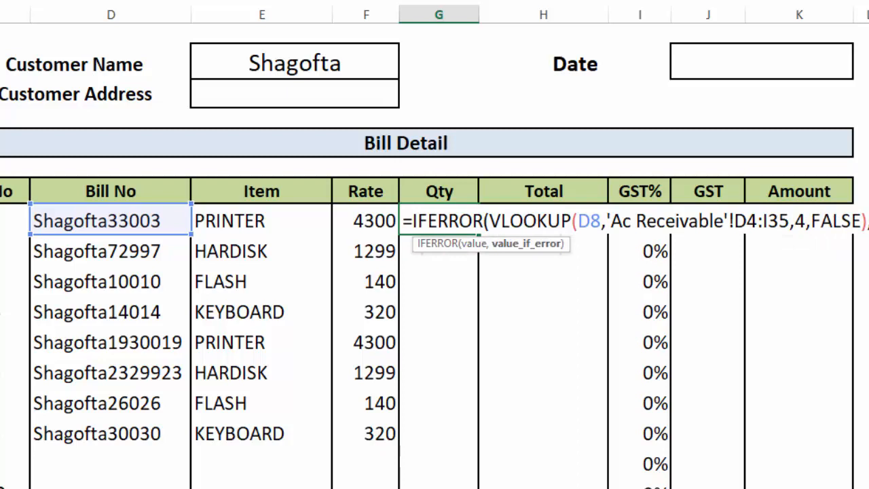
{"action": "type", "text": ")"}
{"action": "key", "text": "Return"}
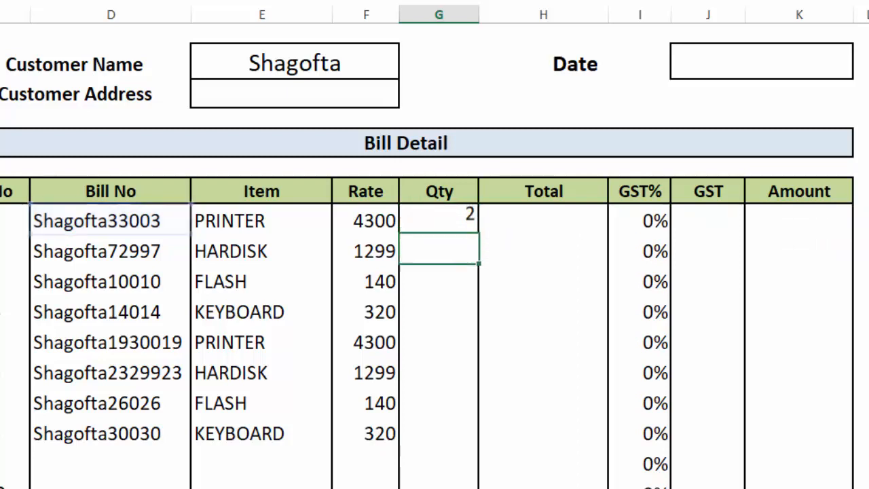
{"action": "left_click", "coordinate": [439, 222]}
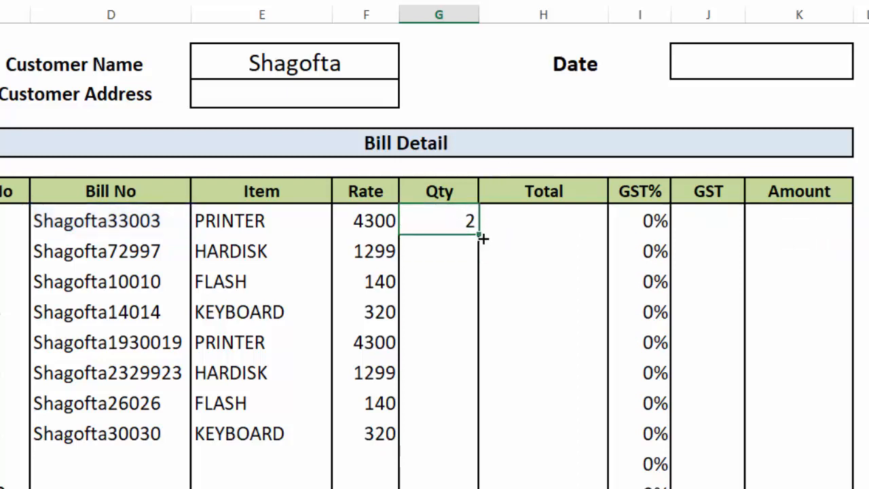
{"action": "double_click", "coordinate": [483, 235]}
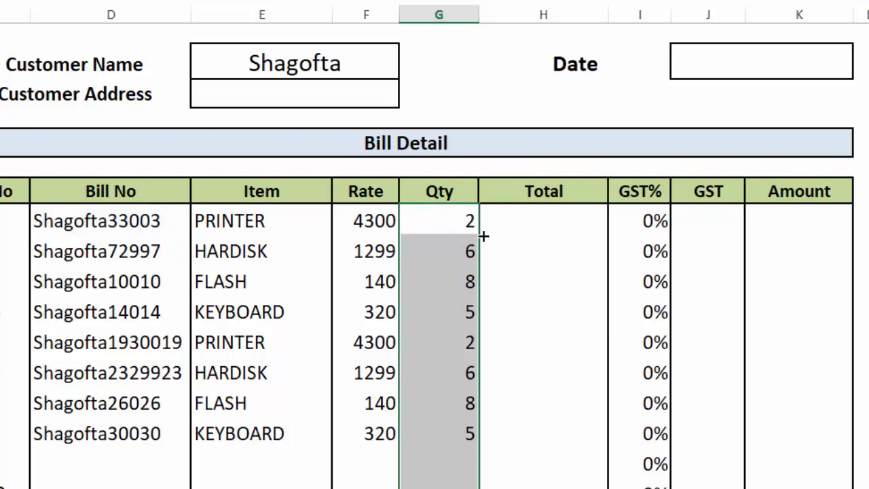
Enter the formula =F8*G8 in the first Total cell, H8.
{"action": "left_click", "coordinate": [588, 219]}
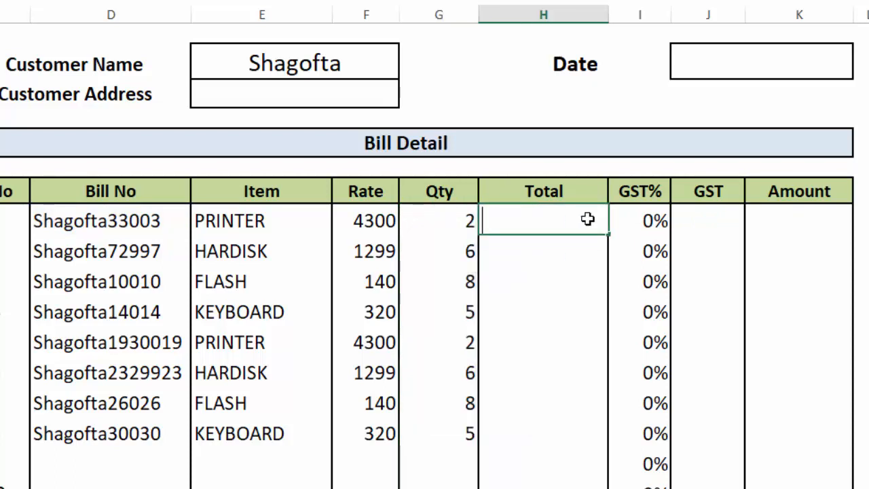
{"action": "type", "text": "="}
{"action": "left_click", "coordinate": [356, 213]}
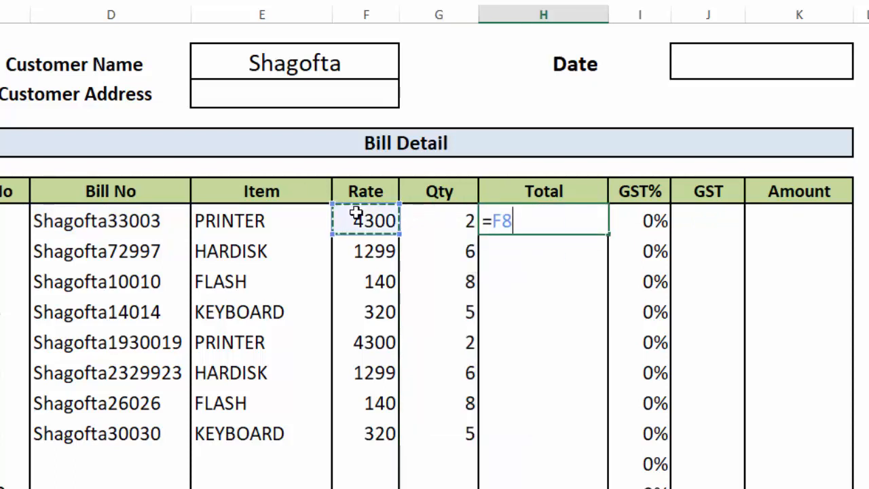
{"action": "type", "text": "*"}
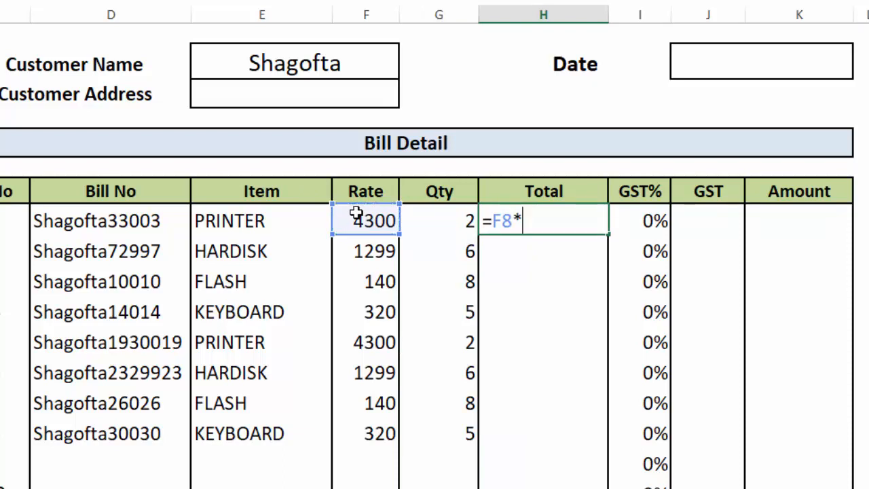
{"action": "left_click", "coordinate": [419, 224]}
{"action": "key", "text": "Return"}
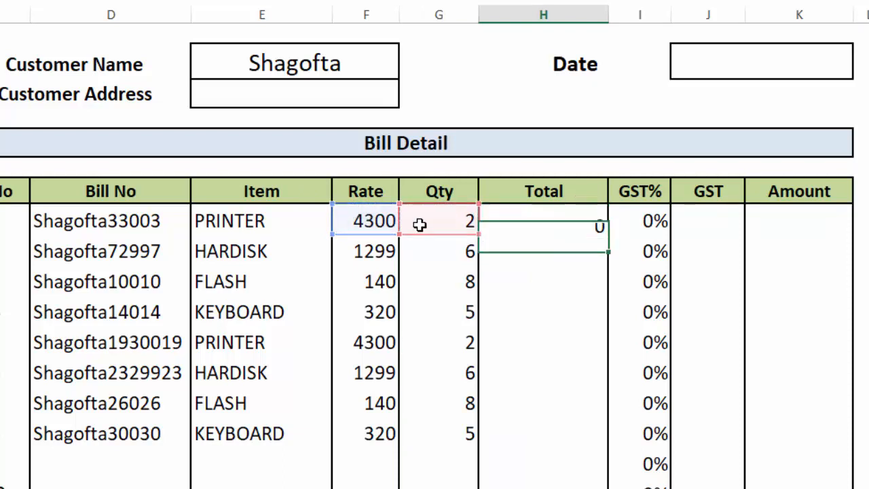
Wrap the H8 formula as =IFERROR(F8*G8,"") and fill it down the Total column.
{"action": "double_click", "coordinate": [524, 213]}
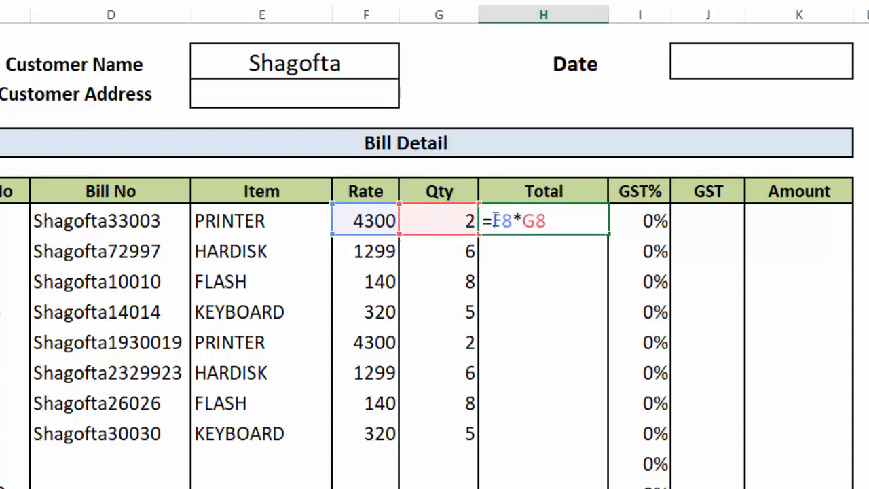
{"action": "type", "text": "IFERROR"}
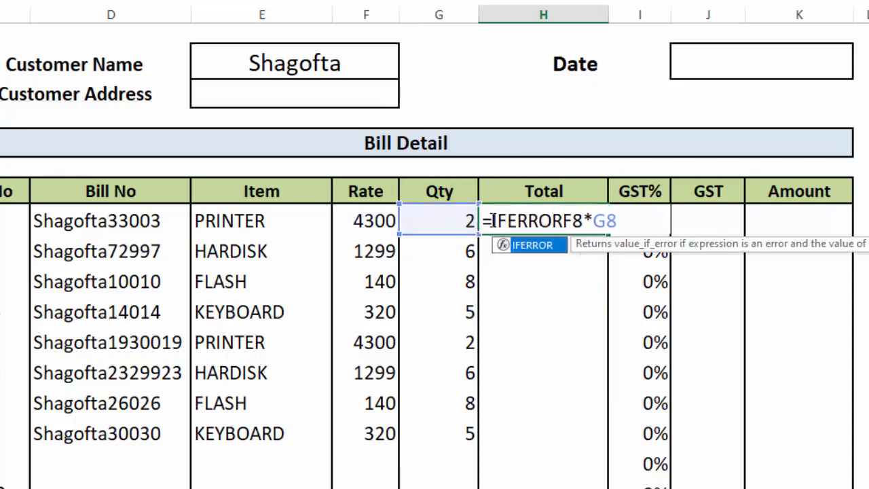
{"action": "type", "text": "("}
{"action": "left_click", "coordinate": [624, 221]}
{"action": "type", "text": ","}
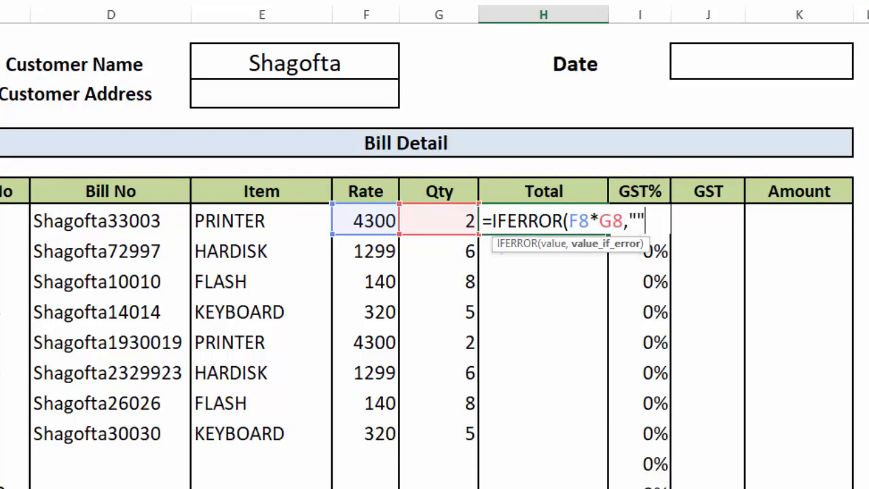
{"action": "type", "text": ")"}
{"action": "key", "text": "Return"}
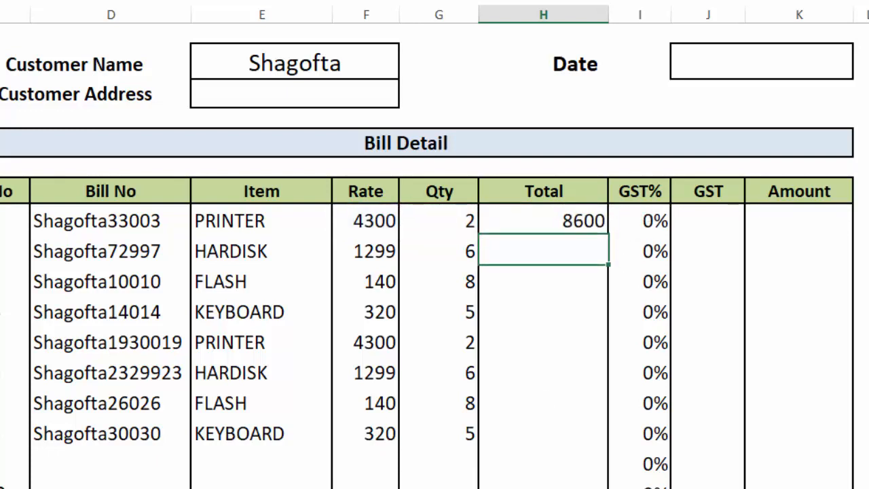
{"action": "left_click", "coordinate": [561, 220]}
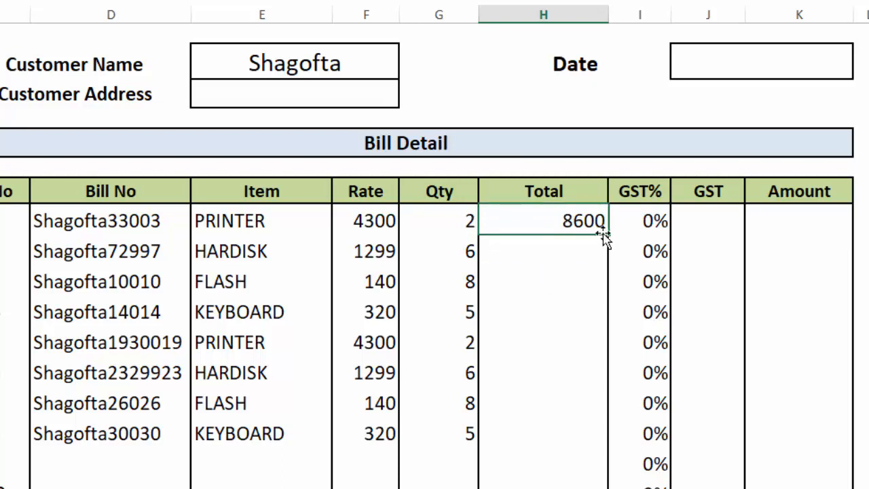
{"action": "double_click", "coordinate": [609, 234]}
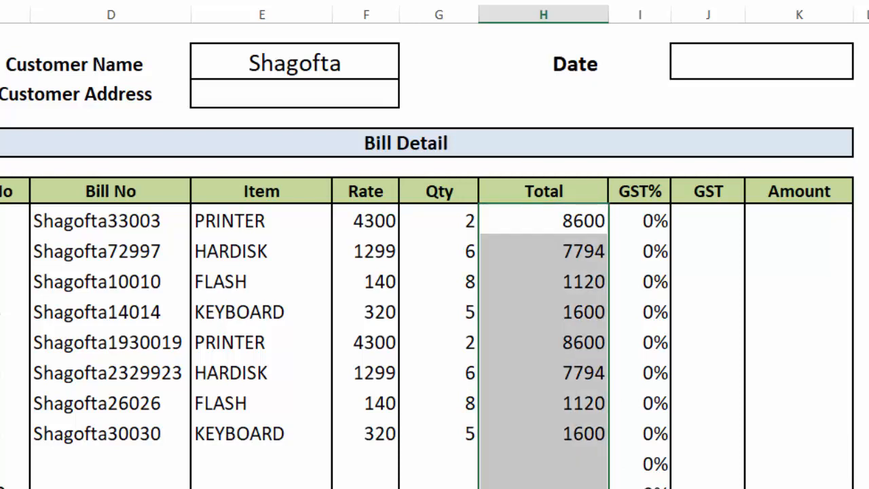
Enter GST% rates of 1%, 2%, 1%, 2%, 3% and 1% for the first six bill rows, starting at I8.
{"action": "left_click", "coordinate": [636, 218]}
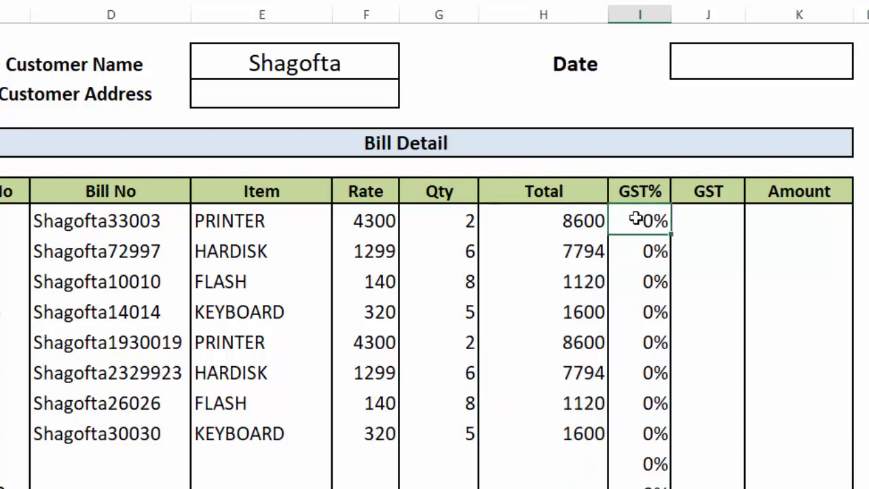
{"action": "type", "text": "1"}
{"action": "key", "text": "Return"}
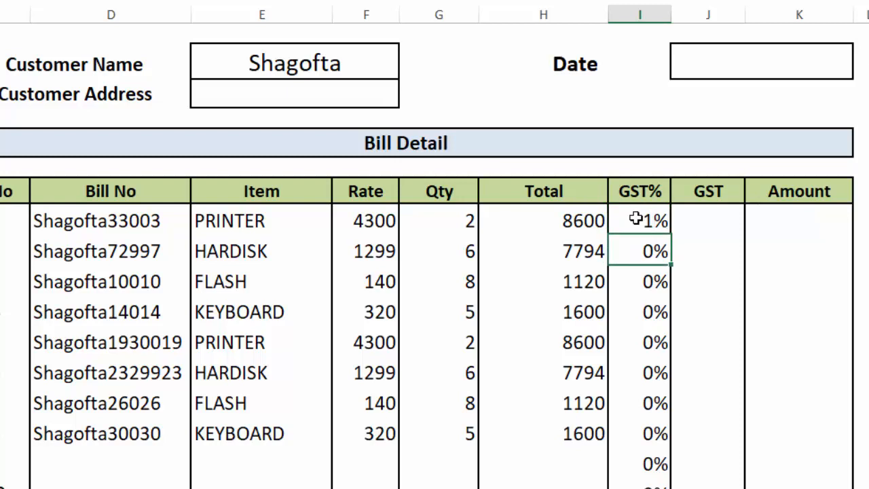
{"action": "type", "text": "2"}
{"action": "key", "text": "Return"}
{"action": "type", "text": "1"}
{"action": "key", "text": "Return"}
{"action": "type", "text": "2"}
{"action": "key", "text": "Return"}
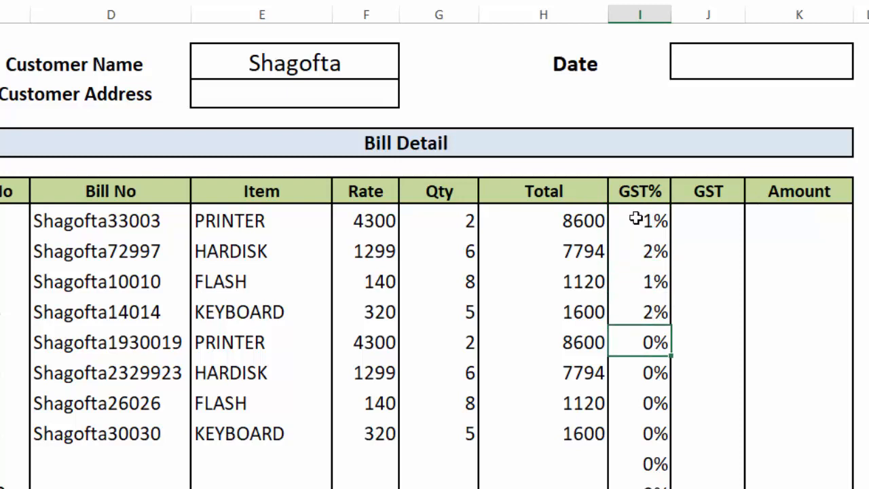
{"action": "type", "text": "3"}
{"action": "key", "text": "Return"}
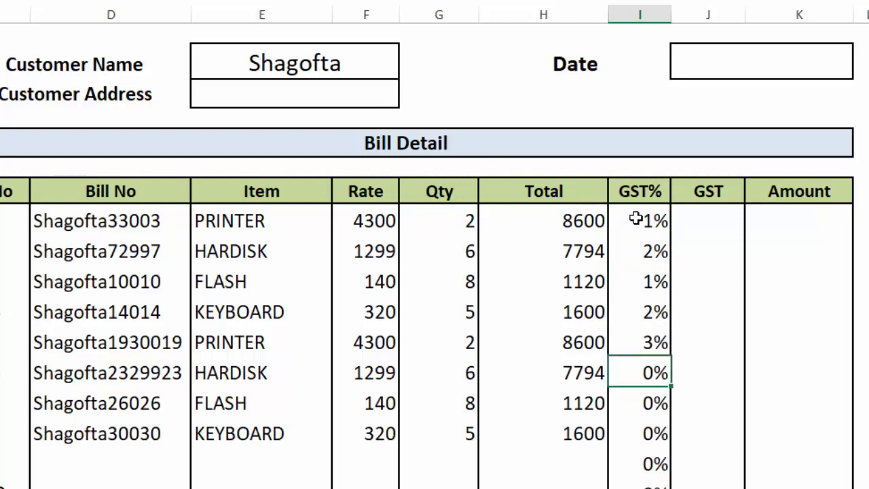
{"action": "type", "text": "1"}
{"action": "key", "text": "Return"}
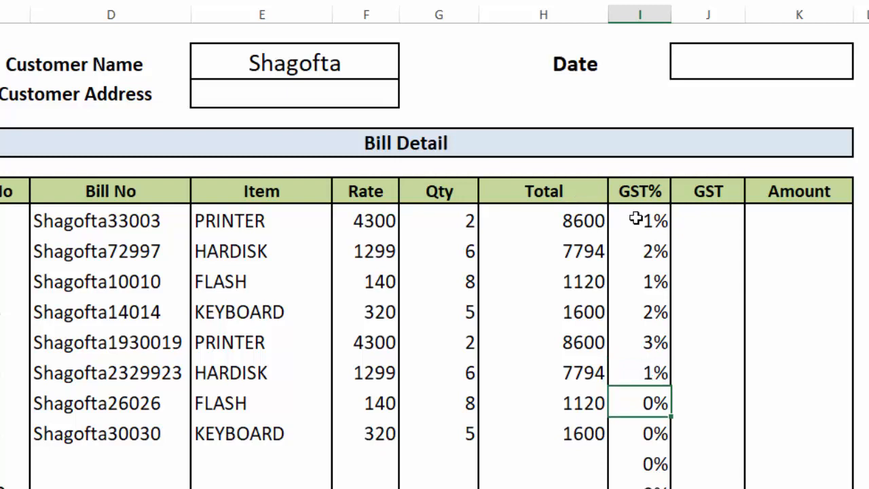
Set the GST% to .5% for the seventh bill row and 1% for the eighth.
{"action": "type", "text": ">5"}
{"action": "key", "text": "Return"}
{"action": "left_click", "coordinate": [653, 397]}
{"action": "key", "text": "BackSpace"}
{"action": "type", "text": "."}
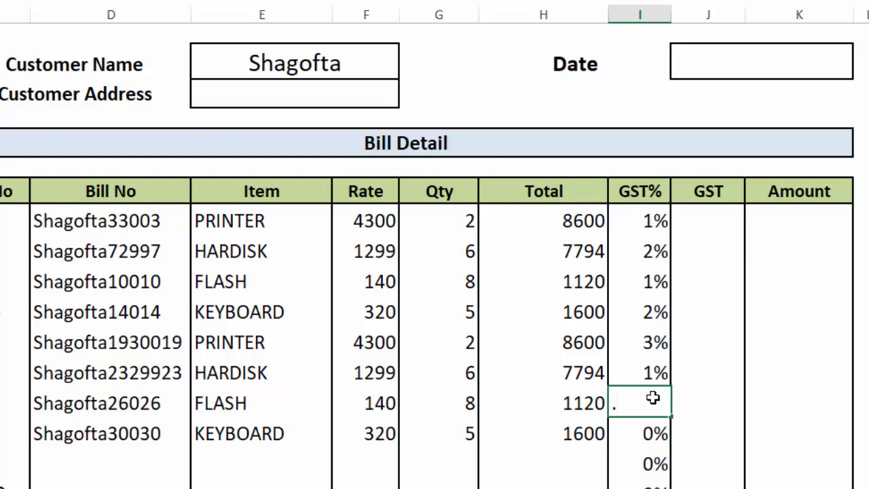
{"action": "type", "text": "5%"}
{"action": "key", "text": "Return"}
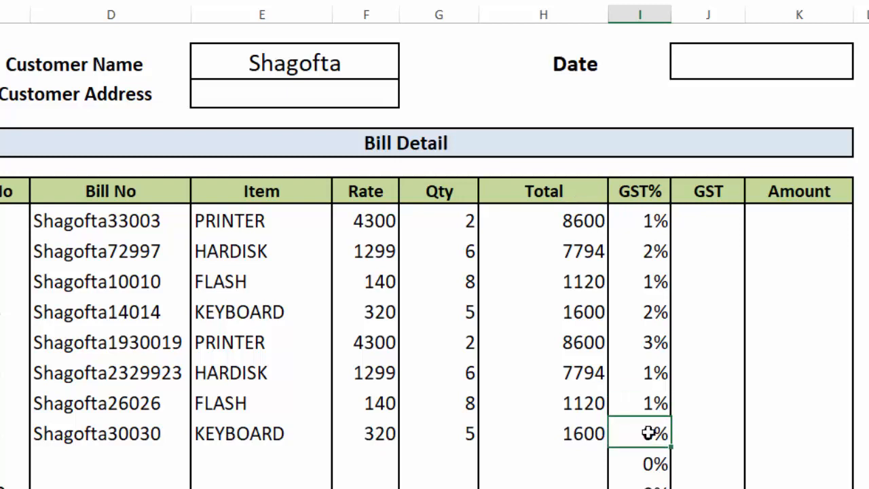
{"action": "type", "text": "1%"}
{"action": "key", "text": "Return"}
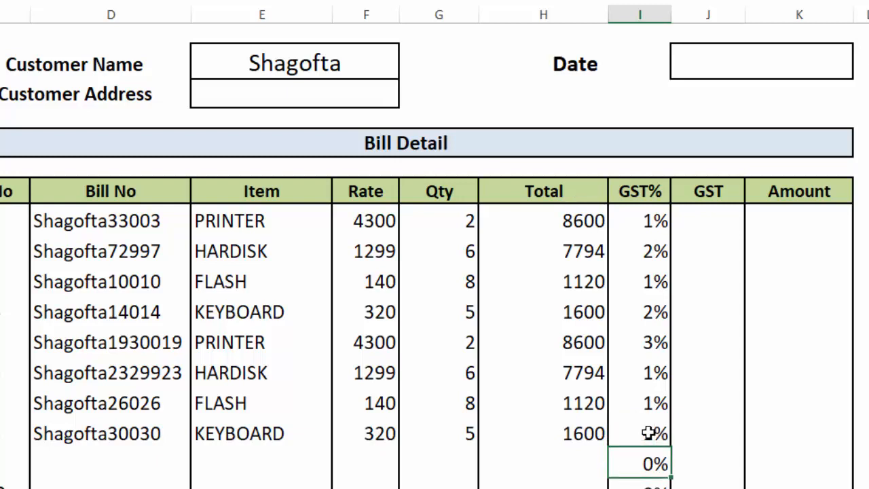
{"action": "type", "text": "1%"}
{"action": "key", "text": "Return"}
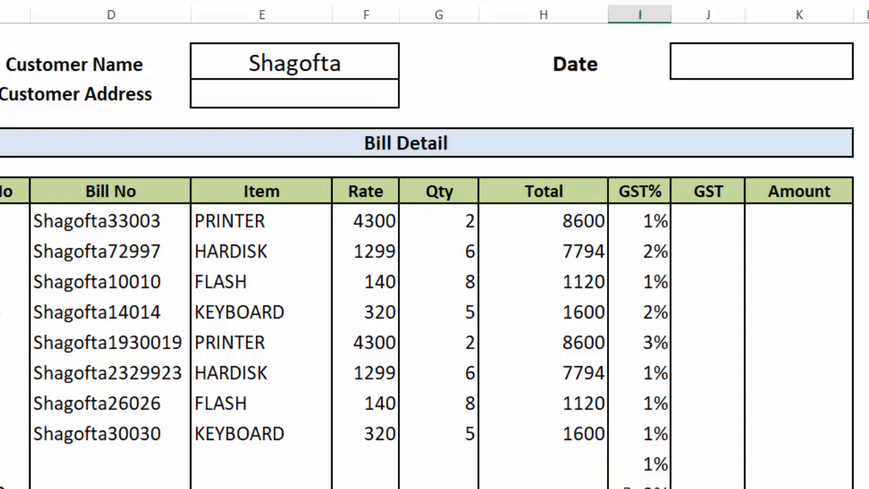
{"action": "key", "text": "Return"}
{"action": "left_click", "coordinate": [626, 465]}
{"action": "key", "text": "Delete"}
{"action": "left_click", "coordinate": [858, 456]}
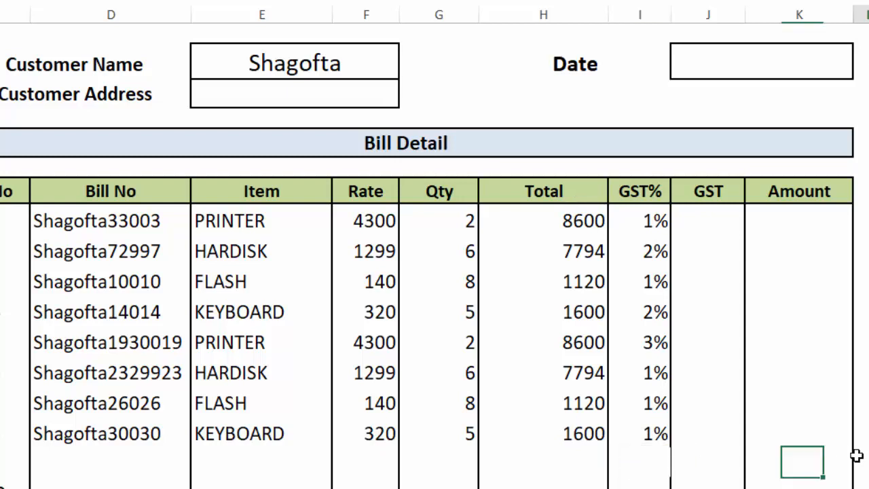
Enter 0% in the GST% cell of the empty ninth bill row.
{"action": "left_click", "coordinate": [640, 451]}
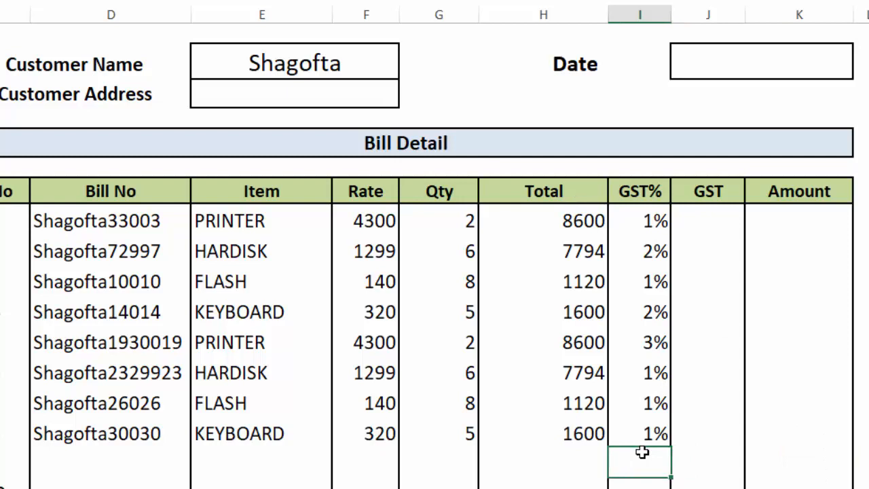
{"action": "type", "text": "&"}
{"action": "key", "text": "BackSpace"}
{"action": "type", "text": "0%"}
{"action": "left_click", "coordinate": [716, 219]}
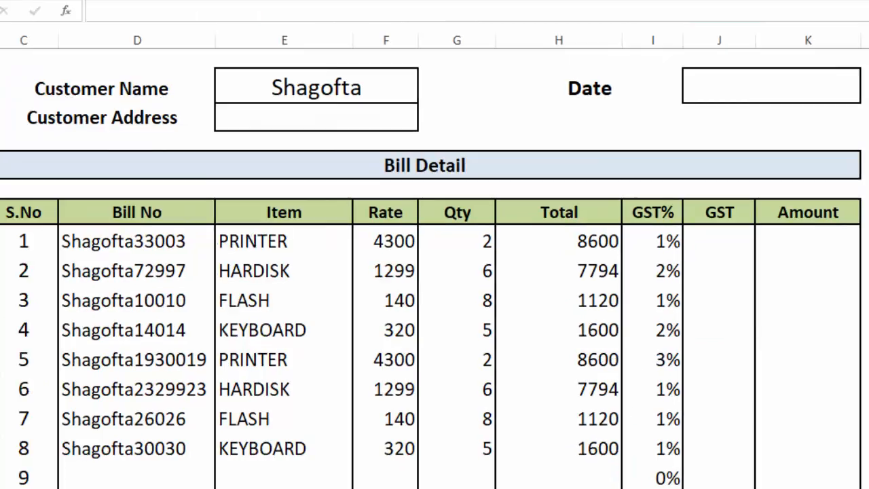
Enter the formula =H8*I8 in the first GST cell, J8.
{"action": "left_click", "coordinate": [729, 238]}
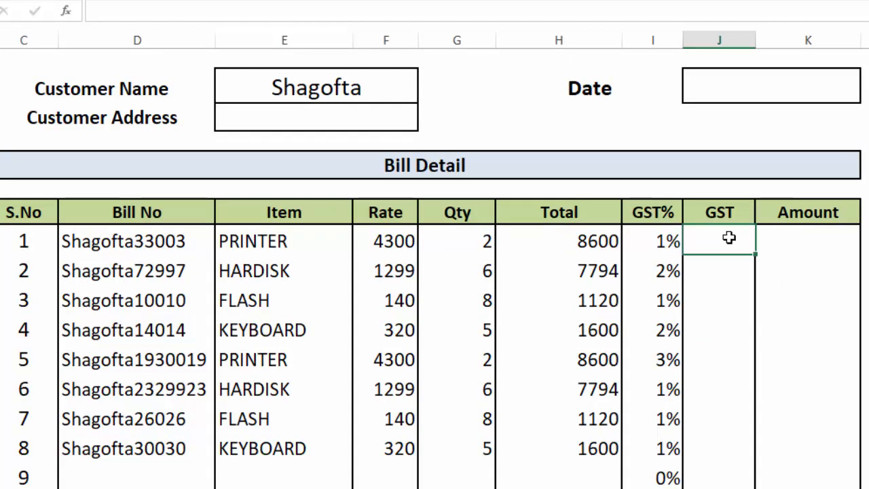
{"action": "type", "text": "="}
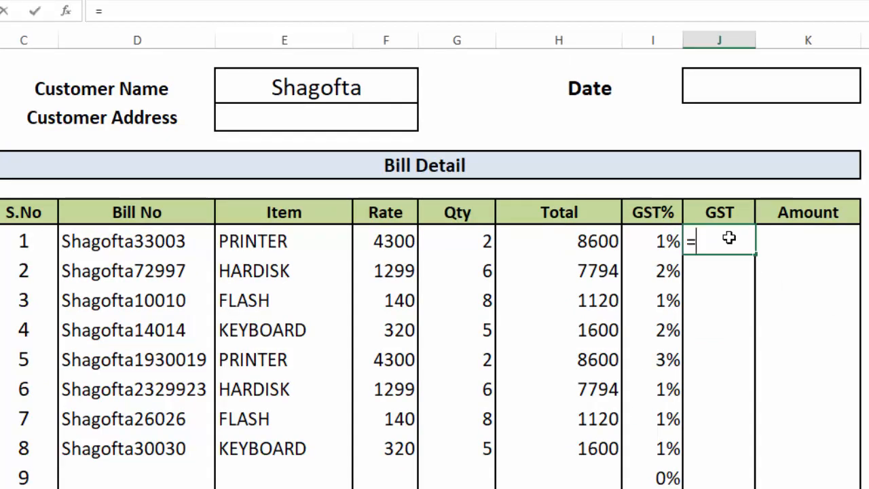
{"action": "left_click", "coordinate": [605, 237]}
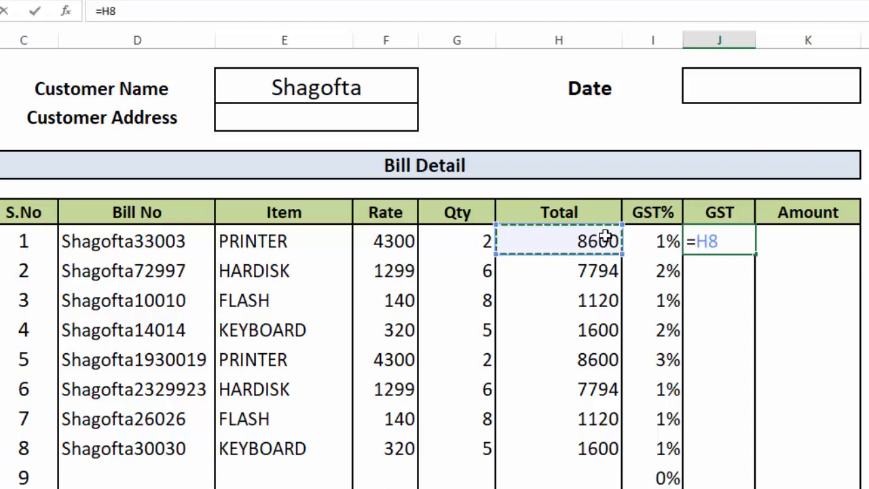
{"action": "type", "text": "*"}
{"action": "left_click", "coordinate": [651, 243]}
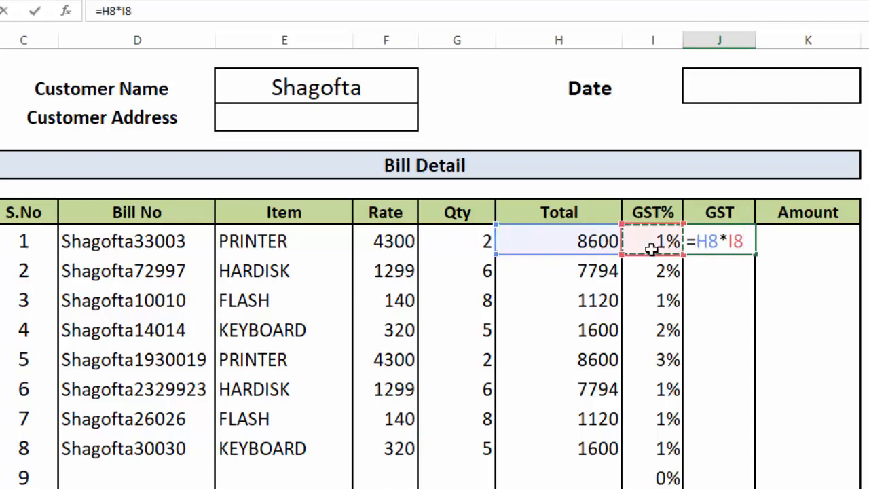
{"action": "key", "text": "Return"}
Wrap the J8 formula in IFERROR with a blank fallback, as =IFERROR(H8*I8,"").
{"action": "left_click", "coordinate": [724, 237]}
{"action": "double_click", "coordinate": [724, 239]}
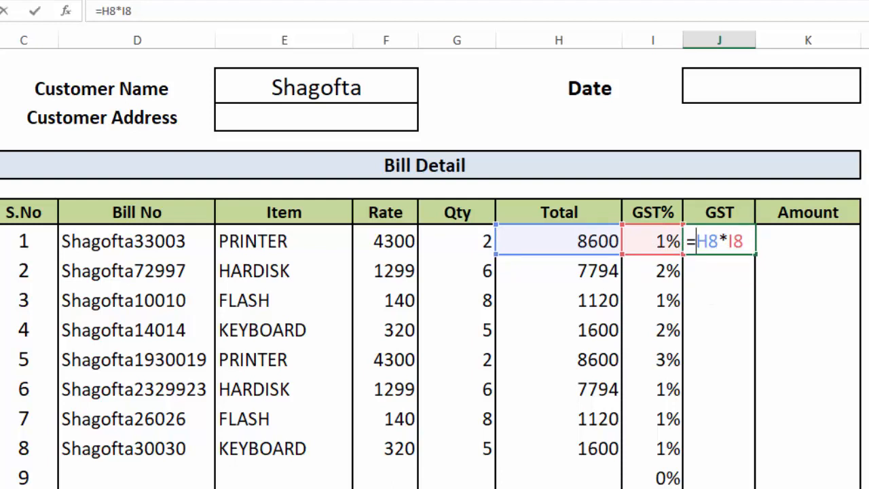
{"action": "type", "text": "ife"}
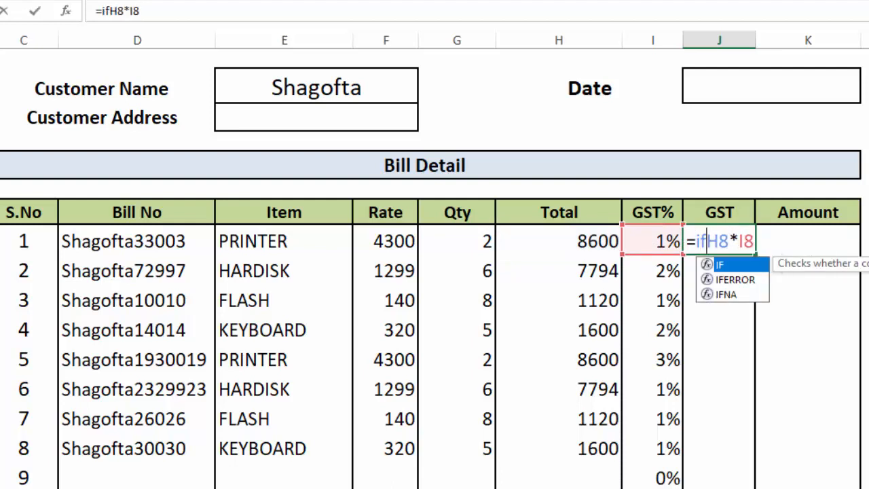
{"action": "key", "text": "BackSpace"}
{"action": "key", "text": "BackSpace"}
{"action": "key", "text": "BackSpace"}
{"action": "type", "text": "IFER"}
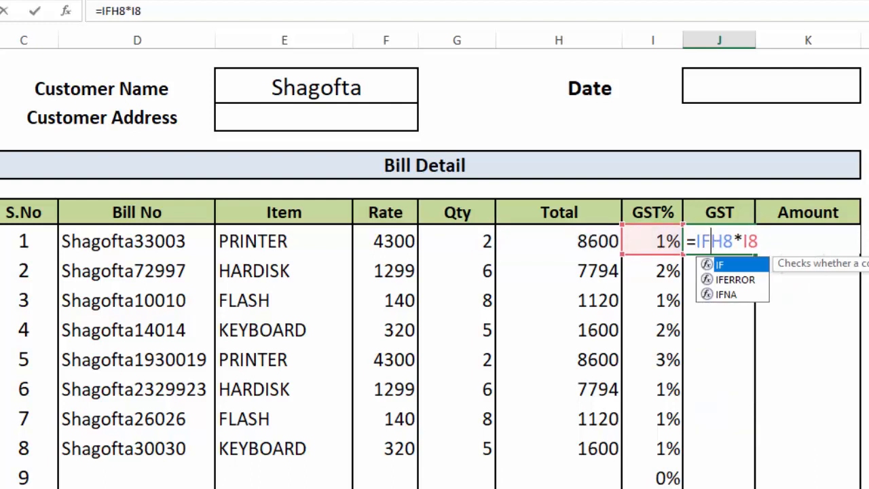
{"action": "type", "text": "RO"}
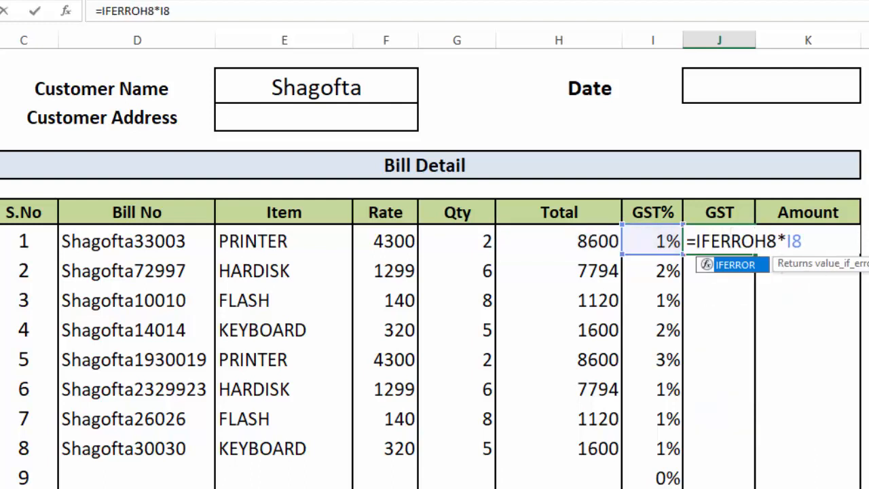
{"action": "type", "text": "R"}
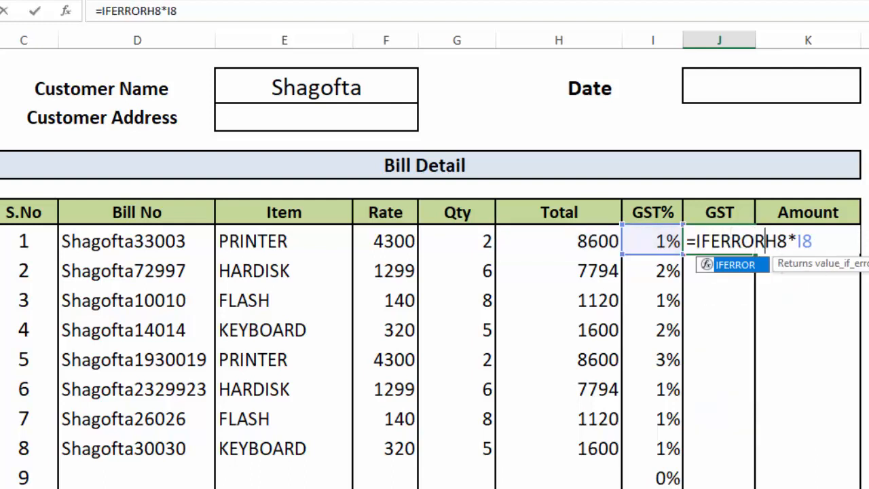
{"action": "type", "text": "("}
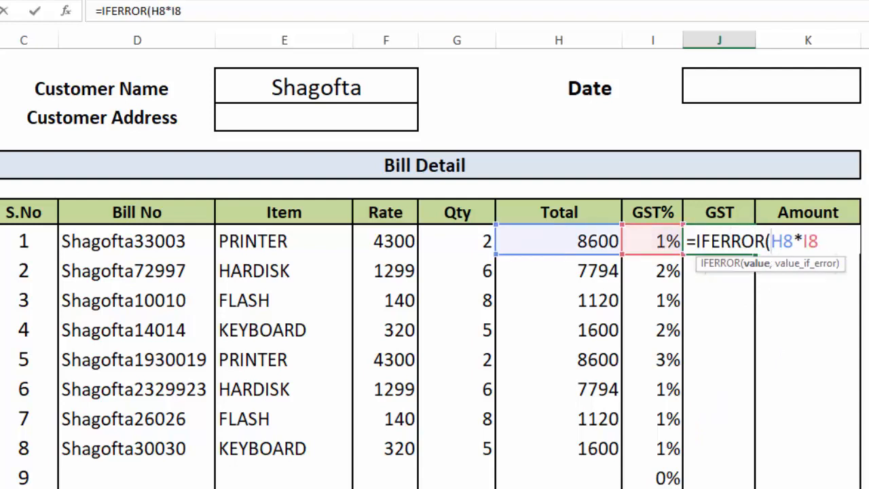
{"action": "left_click", "coordinate": [832, 242]}
{"action": "type", "text": ",\"\""}
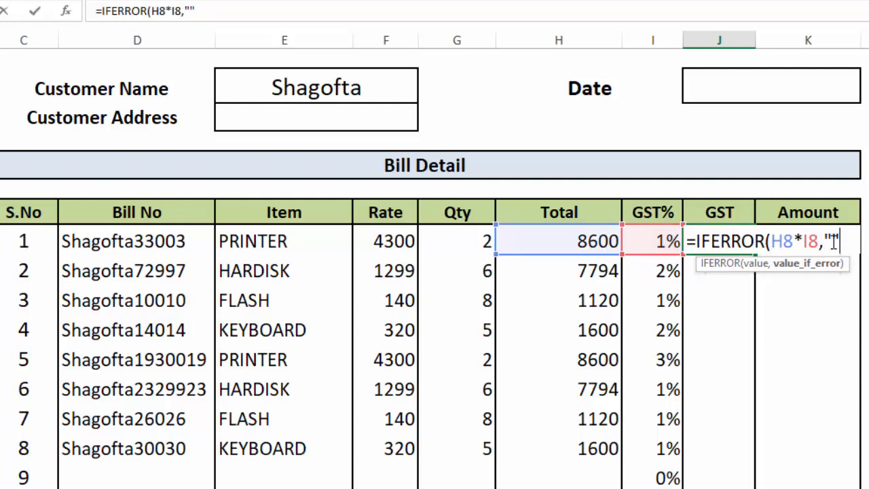
{"action": "type", "text": ")"}
{"action": "key", "text": "Return"}
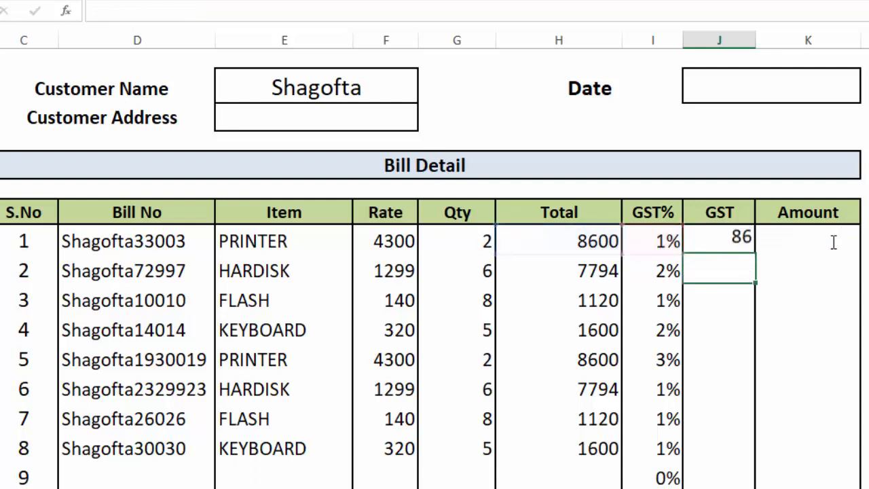
Enter the formula =H8*J8 in the first Amount cell, K8.
{"action": "left_click", "coordinate": [817, 239]}
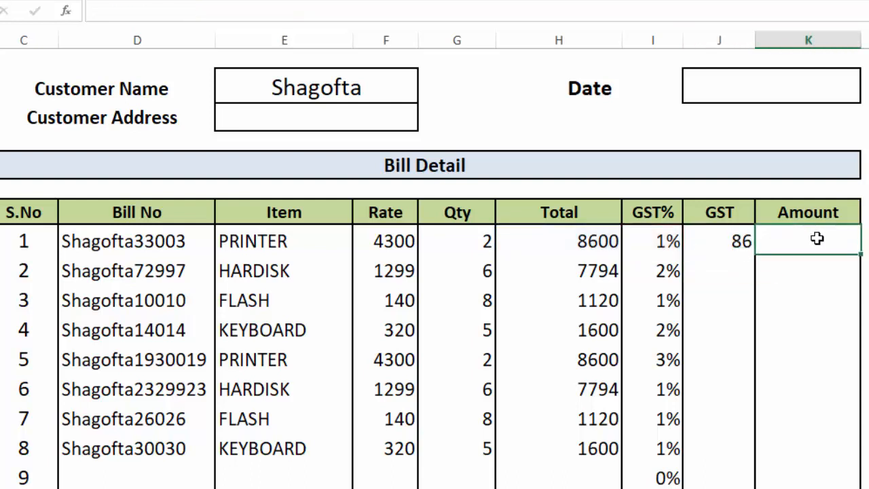
{"action": "type", "text": "="}
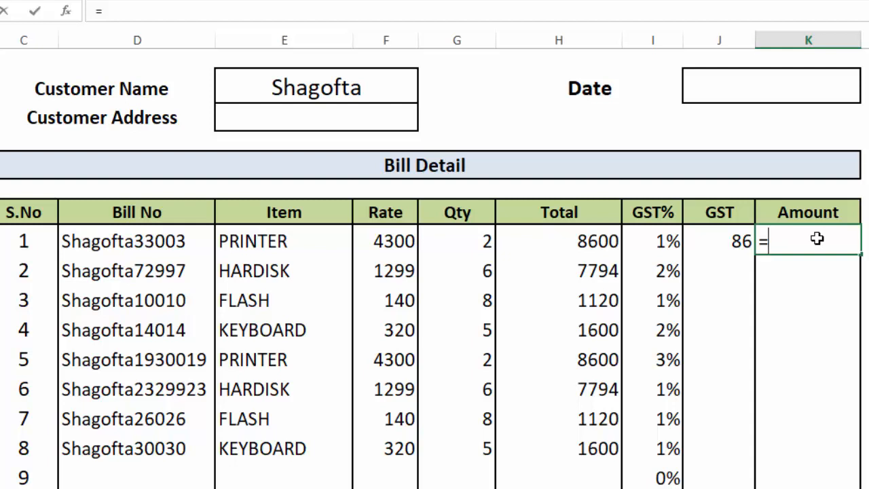
{"action": "left_click", "coordinate": [582, 241]}
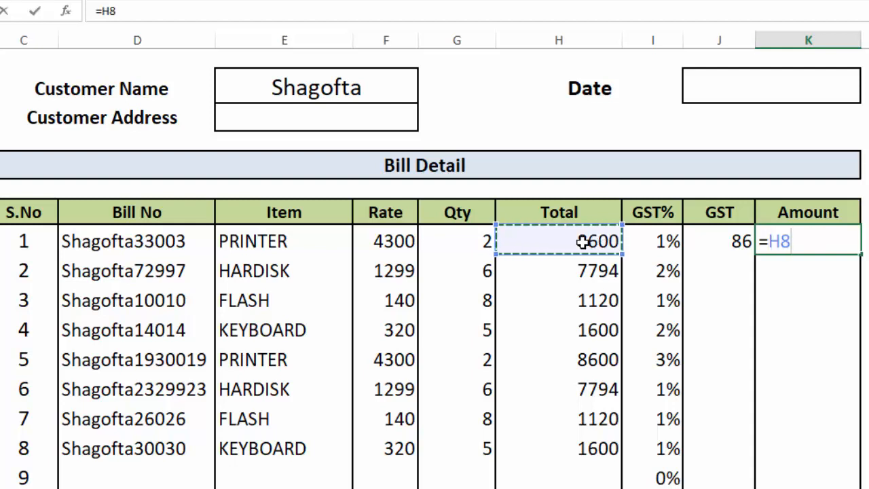
{"action": "type", "text": "*"}
{"action": "left_click", "coordinate": [717, 238]}
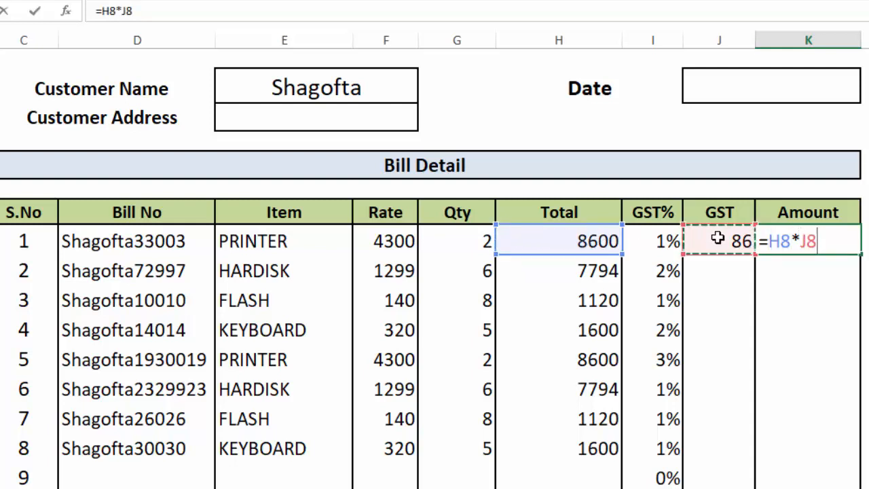
{"action": "key", "text": "Return"}
Wrap the K8 formula in IFERROR with a blank fallback, as =IFERROR(H8*J8,"").
{"action": "double_click", "coordinate": [792, 240]}
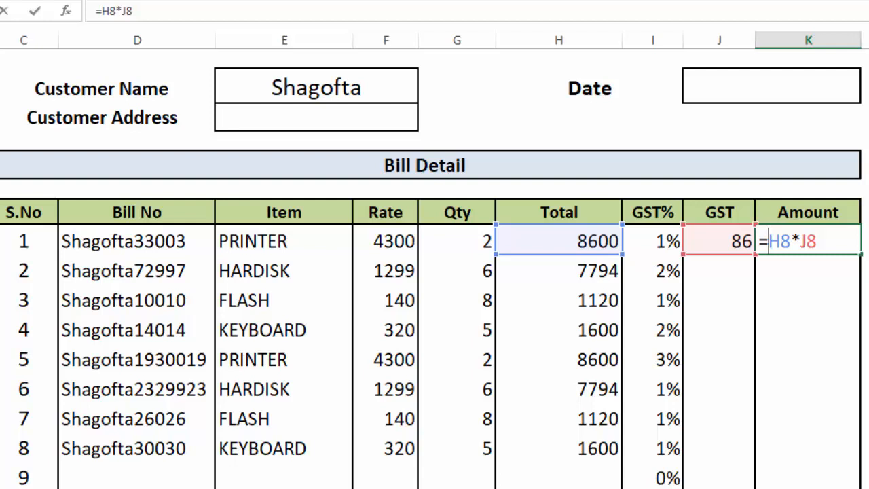
{"action": "type", "text": "IFERROR"}
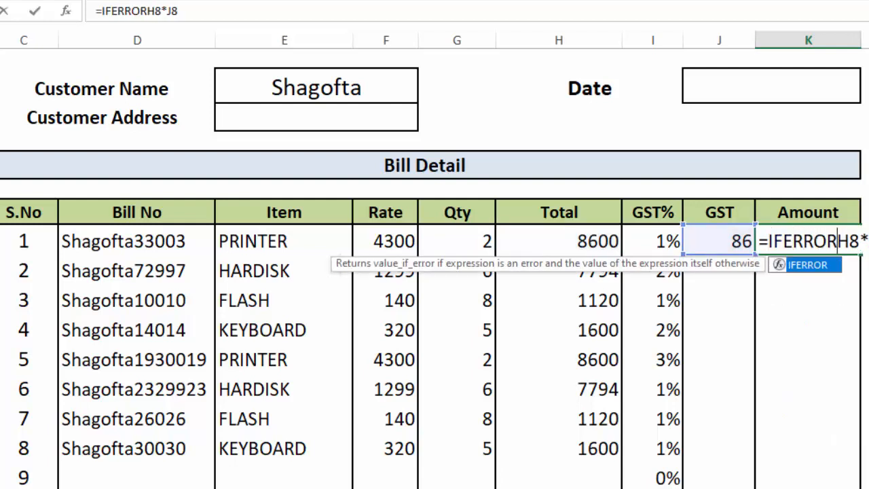
{"action": "type", "text": "("}
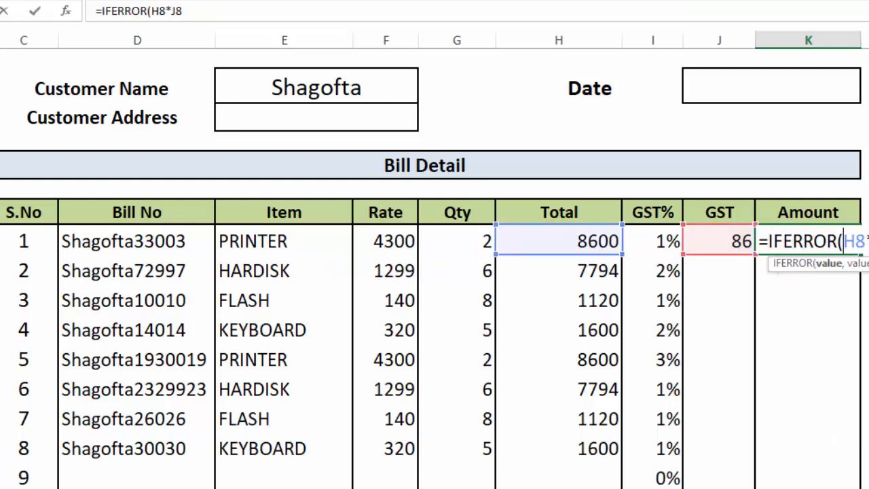
{"action": "key", "text": "End"}
{"action": "type", "text": ","}
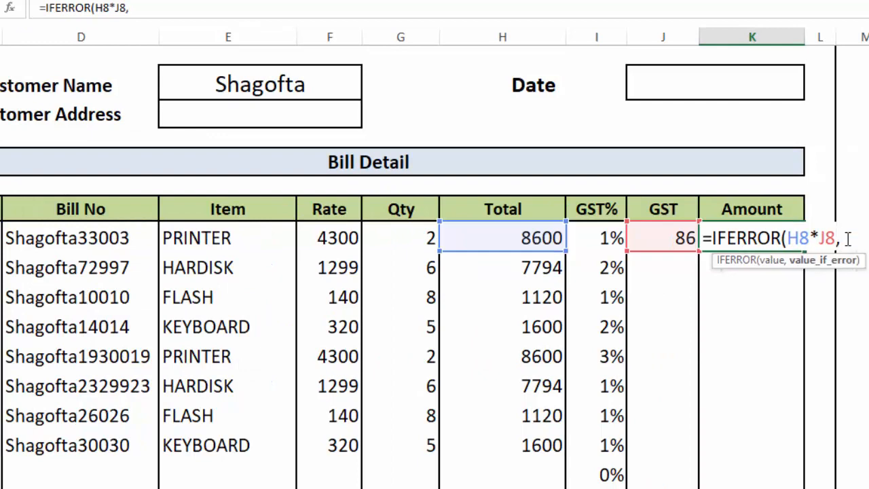
{"action": "type", "text": "\"\")"}
{"action": "key", "text": "Return"}
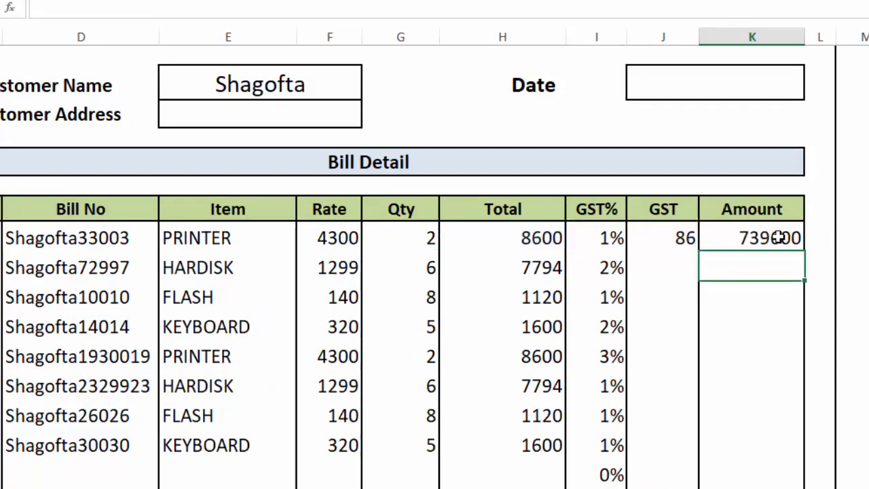
Fill the GST formula from J8 and the Amount formula from K8 down their columns.
{"action": "left_click", "coordinate": [674, 235]}
{"action": "double_click", "coordinate": [700, 252]}
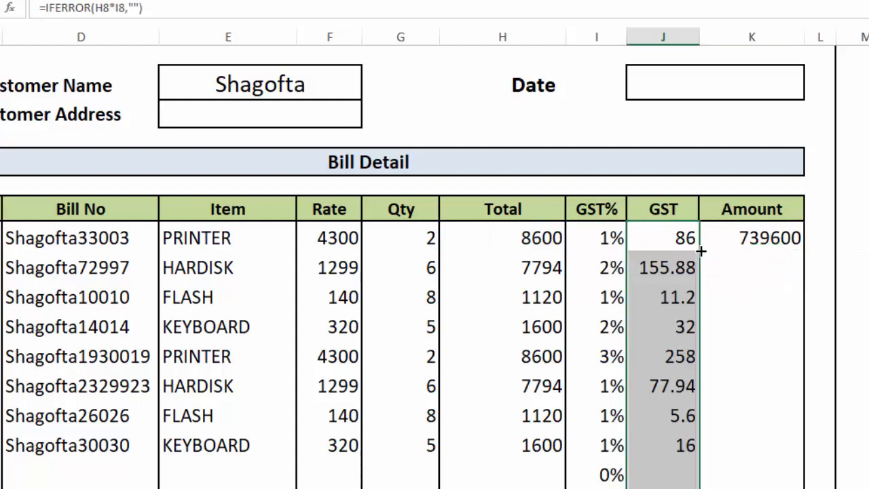
{"action": "left_click", "coordinate": [770, 240]}
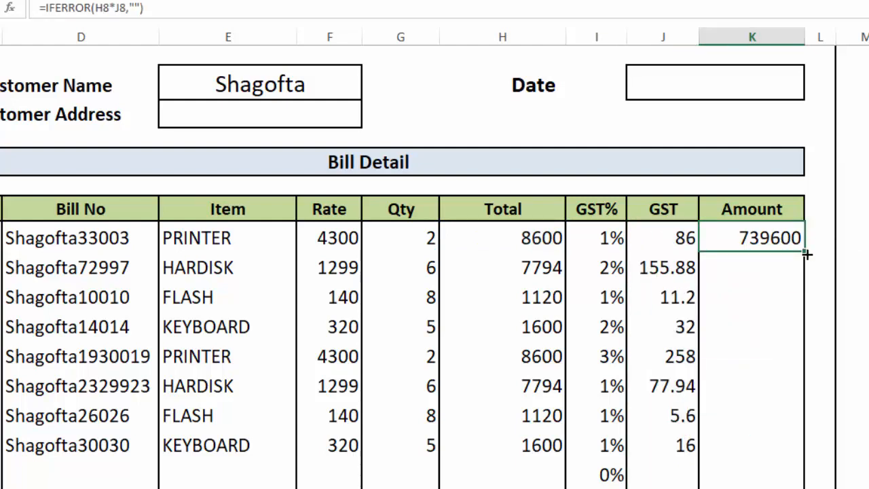
{"action": "double_click", "coordinate": [806, 252]}
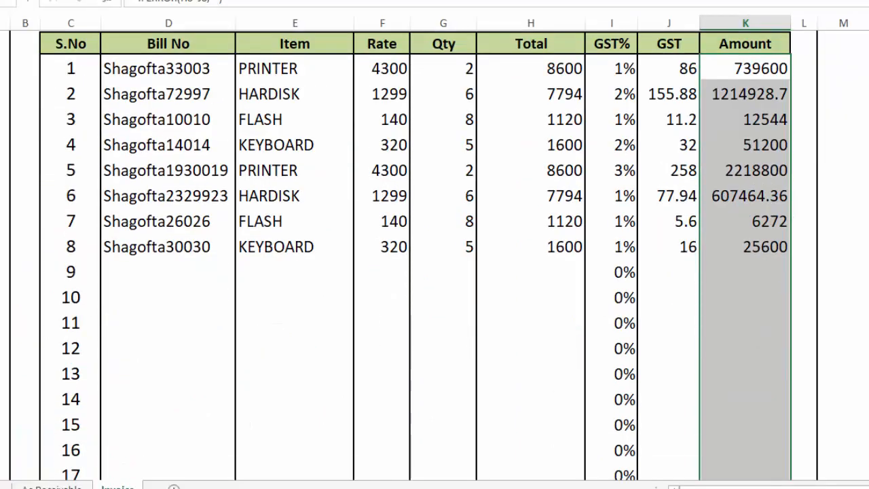
{"action": "scroll", "coordinate": [435, 244], "scroll_direction": "down", "scroll_amount": 3}
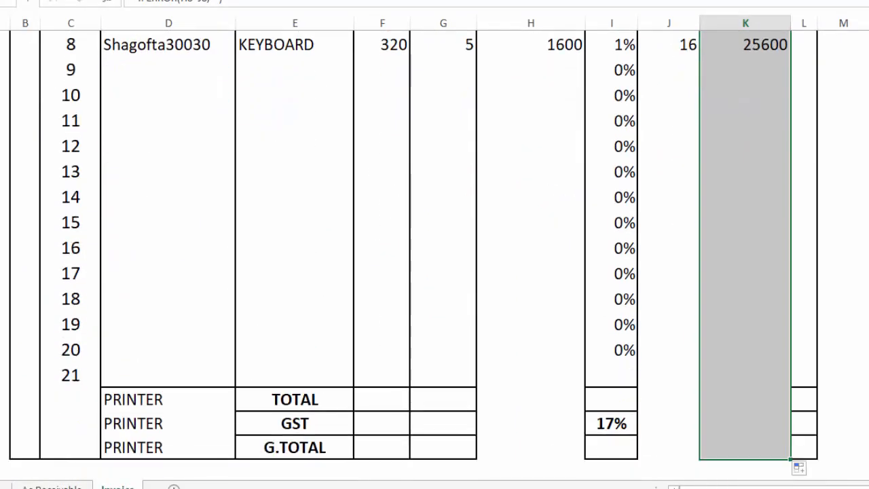
{"action": "scroll", "coordinate": [434, 244], "scroll_direction": "down", "scroll_amount": 1}
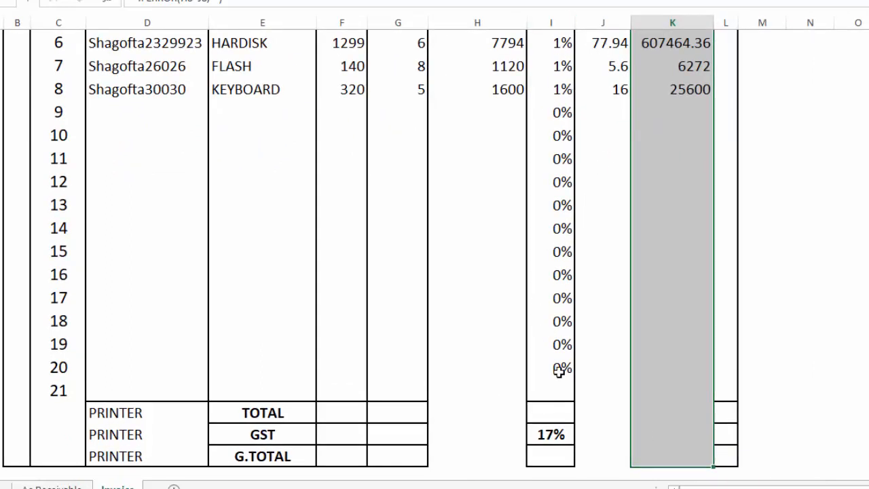
Apply all borders to the Qty through Amount cells of the TOTAL, GST and G.TOTAL rows.
{"action": "left_click", "coordinate": [822, 413]}
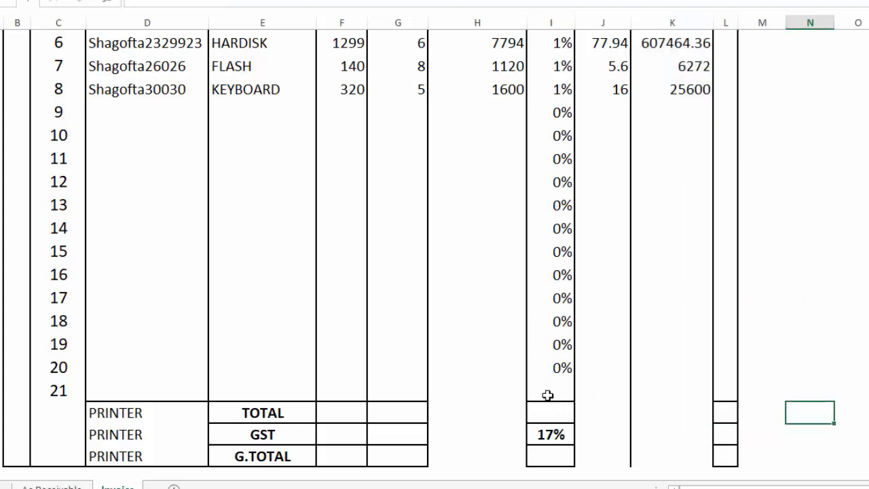
{"action": "mouse_move", "coordinate": [424, 410]}
{"action": "left_mouse_down"}
{"action": "mouse_move", "coordinate": [523, 425]}
{"action": "mouse_move", "coordinate": [580, 458]}
{"action": "mouse_move", "coordinate": [677, 466]}
{"action": "left_mouse_up"}
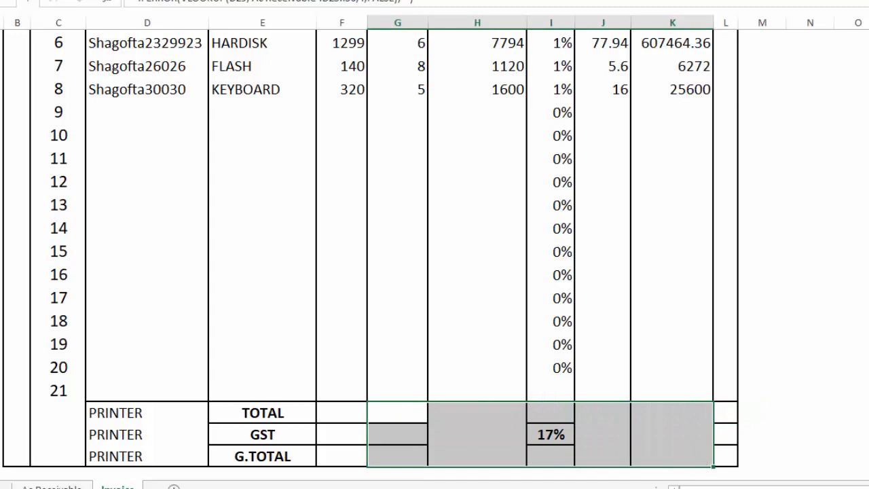
{"action": "left_click", "coordinate": [143, 0]}
{"action": "left_click", "coordinate": [170, 89]}
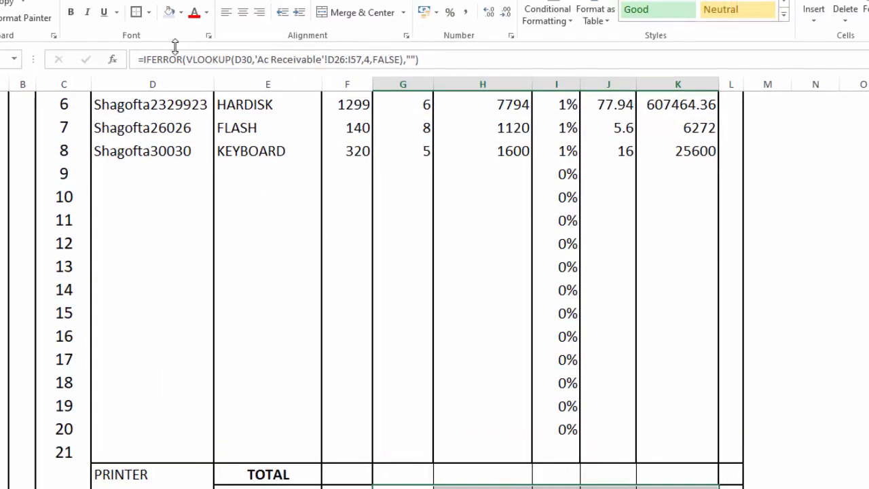
Sum the Amount column in the TOTAL row with =SUM(K8:K28) in K29.
{"action": "left_click", "coordinate": [674, 472]}
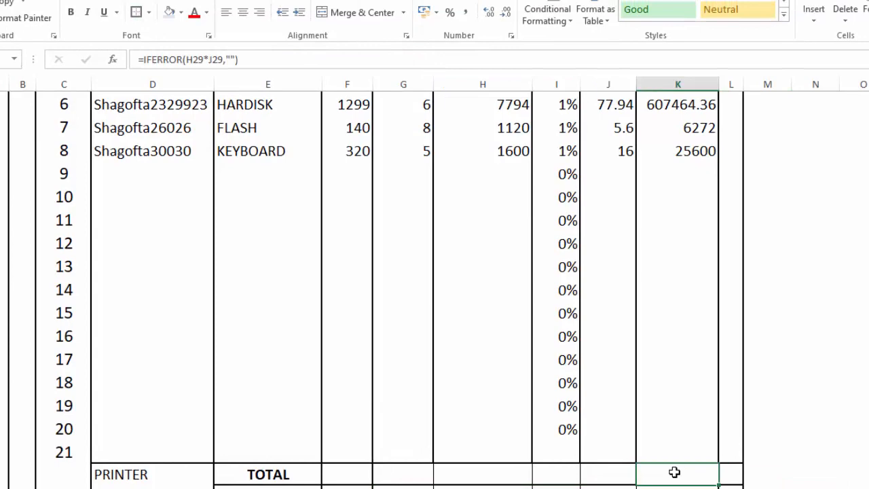
{"action": "key", "text": "alt+equal"}
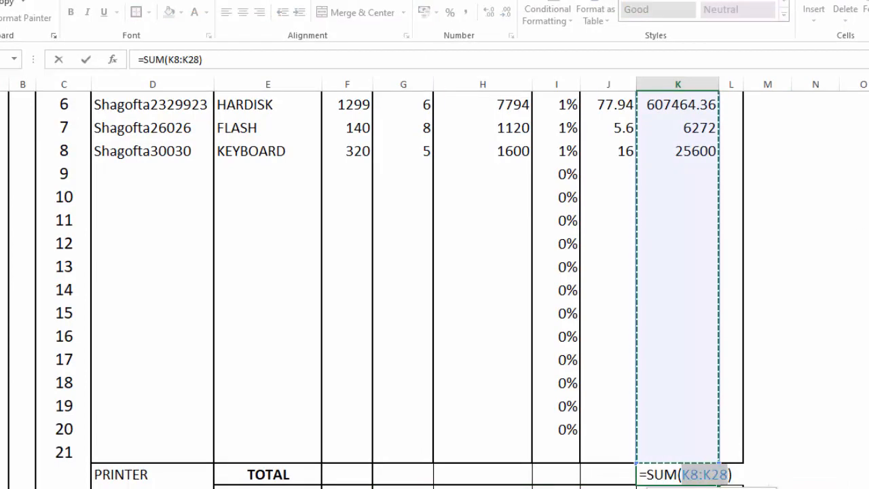
{"action": "scroll", "coordinate": [377, 285], "scroll_direction": "up", "scroll_amount": 4}
{"action": "scroll", "coordinate": [377, 285], "scroll_direction": "down", "scroll_amount": 3}
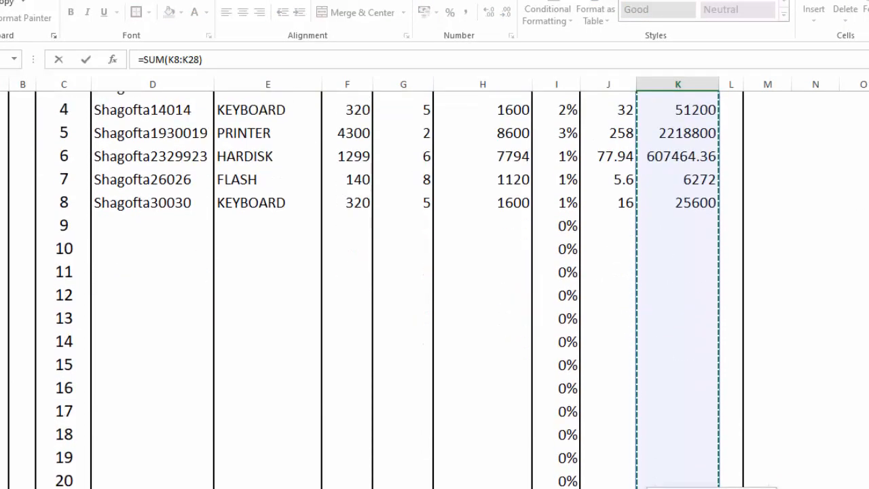
{"action": "scroll", "coordinate": [434, 285], "scroll_direction": "down", "scroll_amount": 1}
{"action": "key", "text": "Return"}
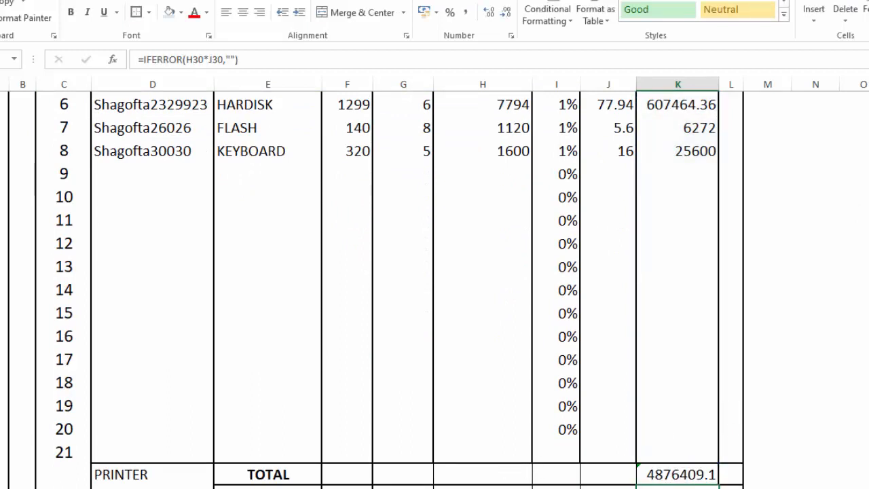
Sum the Total column in the TOTAL row with =SUM(H8:H28) in H29.
{"action": "scroll", "coordinate": [377, 288], "scroll_direction": "up", "scroll_amount": 3}
{"action": "scroll", "coordinate": [377, 288], "scroll_direction": "down", "scroll_amount": 2}
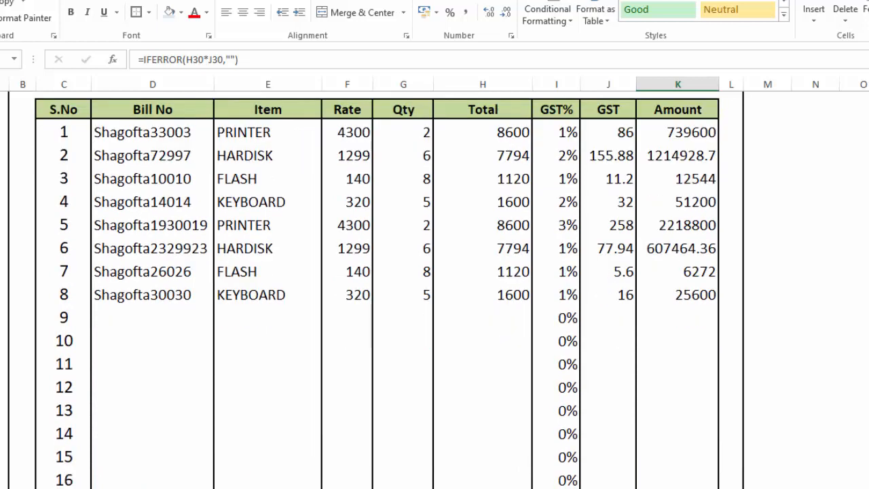
{"action": "scroll", "coordinate": [489, 454], "scroll_direction": "down", "scroll_amount": 1}
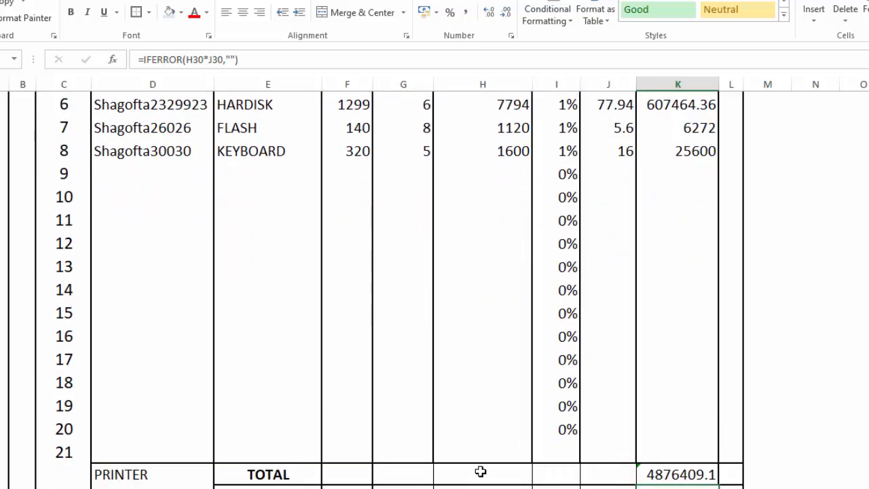
{"action": "left_click", "coordinate": [481, 471]}
{"action": "key", "text": "alt+equal"}
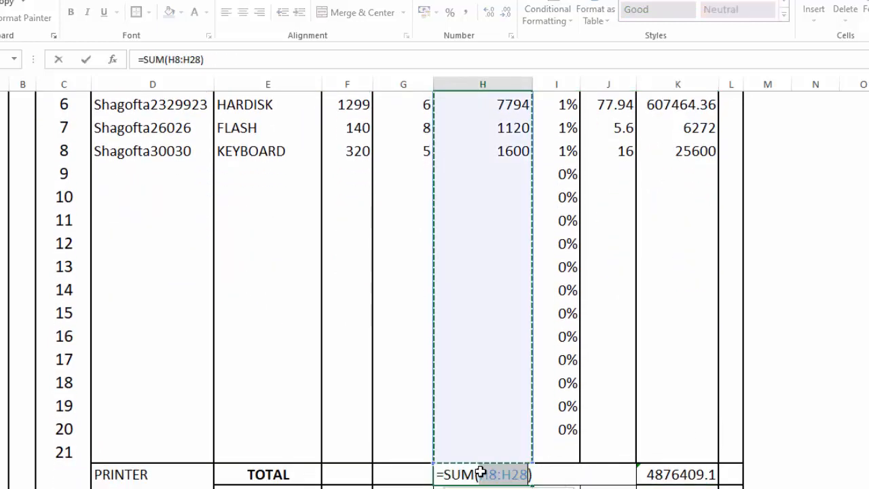
{"action": "key", "text": "Return"}
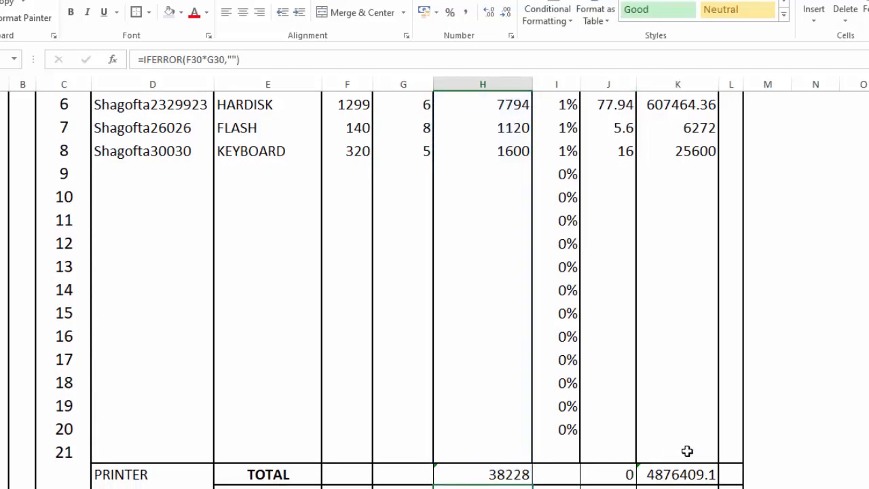
Set the GST% of the eight bill rows to 0% and start a replacement formula in K8.
{"action": "scroll", "coordinate": [800, 190], "scroll_direction": "up", "scroll_amount": 3}
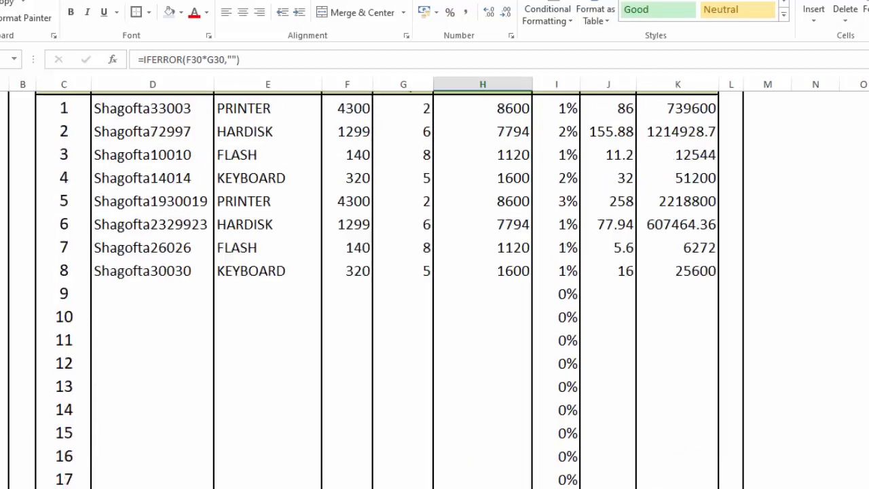
{"action": "left_click", "coordinate": [554, 242]}
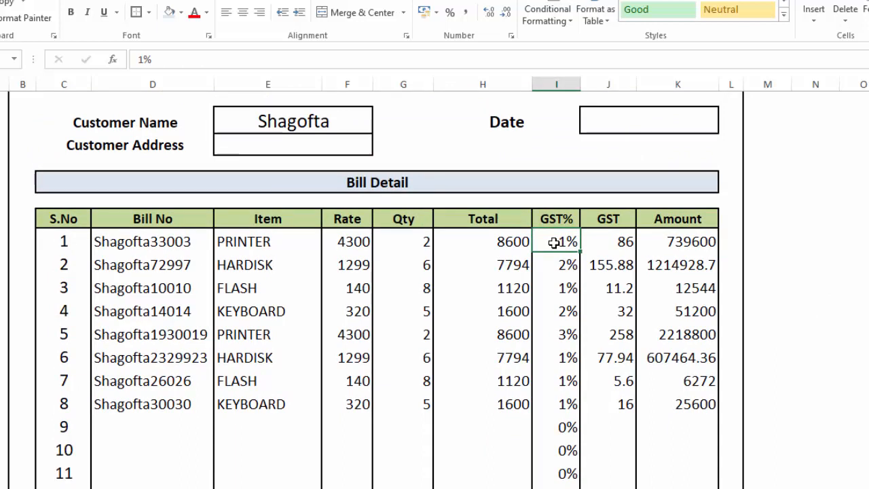
{"action": "type", "text": "0"}
{"action": "left_click", "coordinate": [678, 242]}
{"action": "type", "text": "="}
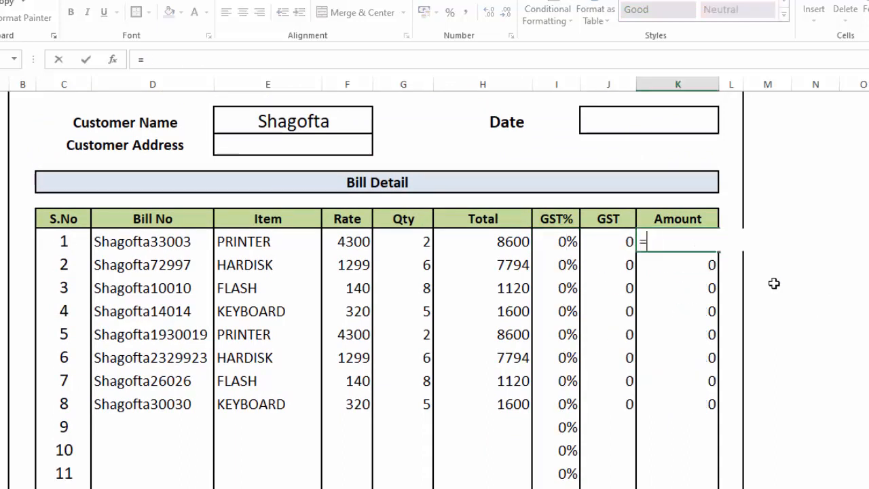
{"action": "type", "text": "=IFEROR"}
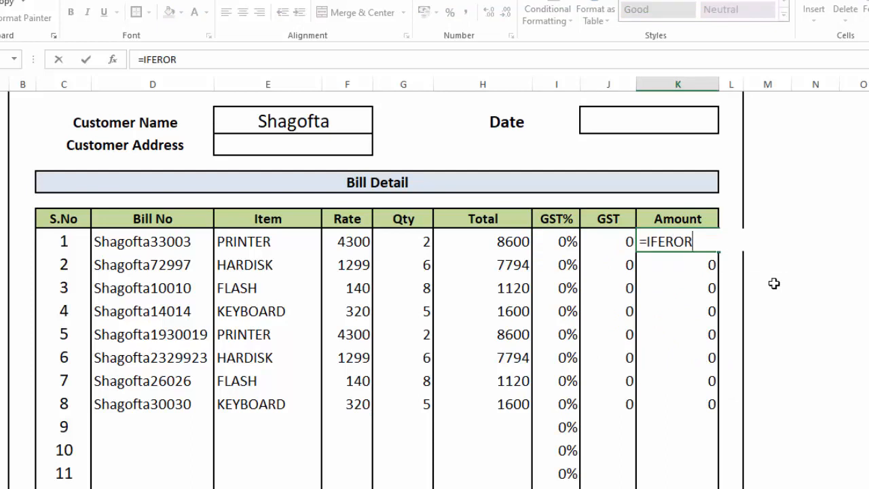
{"action": "type", "text": "("}
{"action": "left_click", "coordinate": [501, 243]}
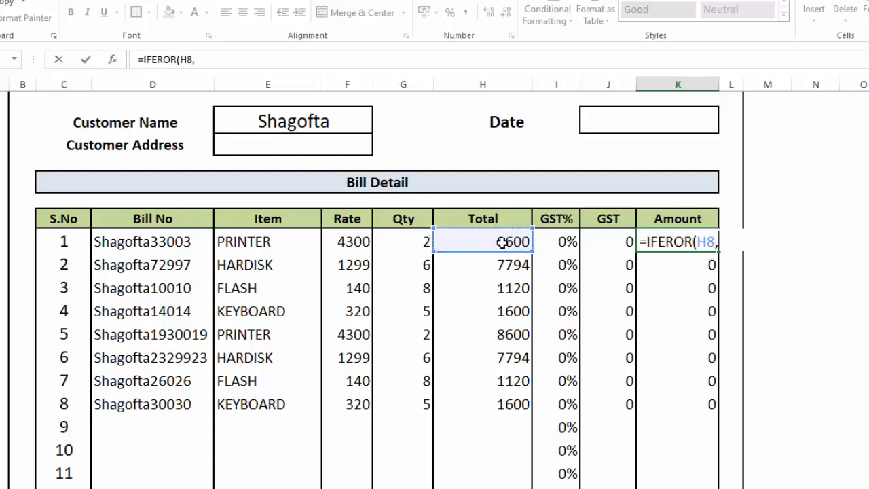
{"action": "key", "text": "BackSpace"}
{"action": "key", "text": "BackSpace"}
{"action": "key", "text": "BackSpace"}
{"action": "key", "text": "BackSpace"}
{"action": "key", "text": "BackSpace"}
{"action": "key", "text": "BackSpace"}
{"action": "key", "text": "BackSpace"}
{"action": "key", "text": "BackSpace"}
{"action": "key", "text": "BackSpace"}
Complete the K8 formula as =H8 and fill it down the Amount column.
{"action": "left_click", "coordinate": [518, 241]}
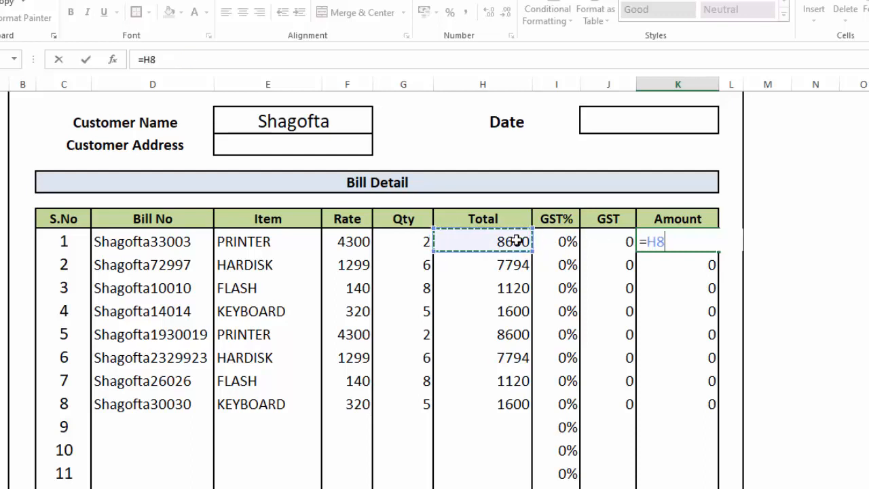
{"action": "key", "text": "Return"}
{"action": "left_click", "coordinate": [675, 239]}
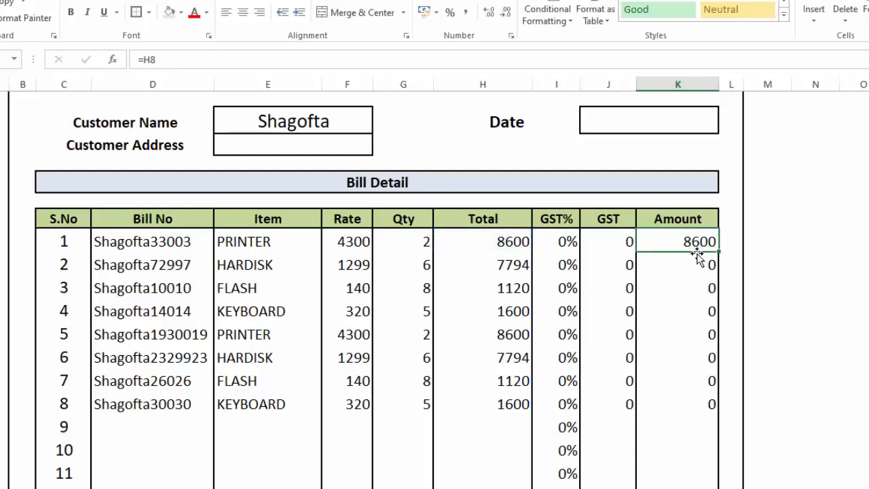
{"action": "double_click", "coordinate": [722, 251]}
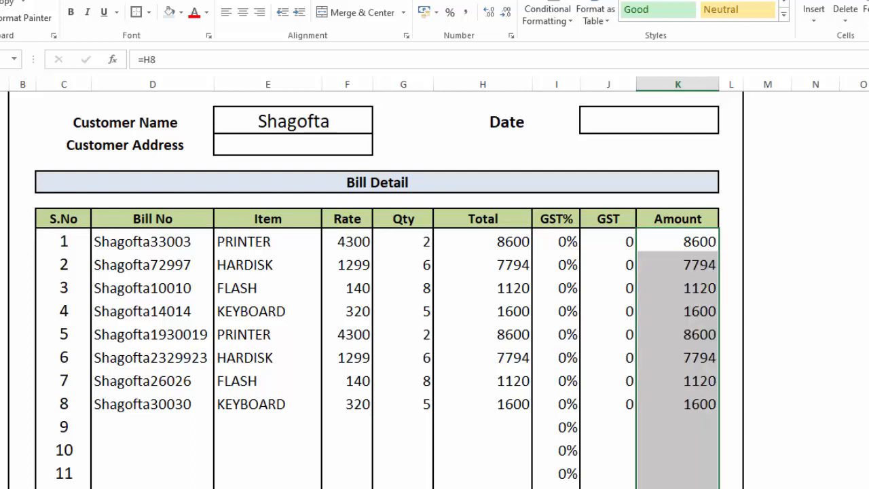
{"action": "scroll", "coordinate": [378, 289], "scroll_direction": "down", "scroll_amount": 4}
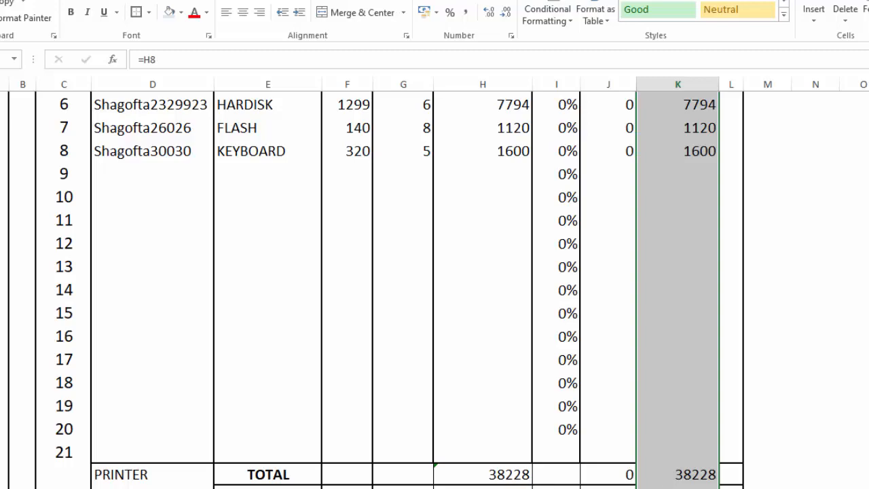
Calculate the GST row's amount in K30 with =H29*I30.
{"action": "left_click", "coordinate": [818, 425]}
{"action": "left_click", "coordinate": [670, 488]}
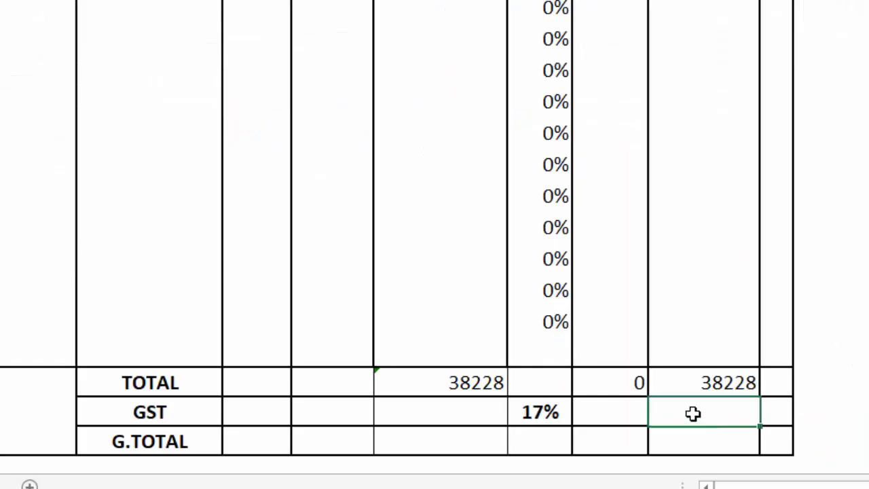
{"action": "type", "text": "="}
{"action": "left_click", "coordinate": [473, 382]}
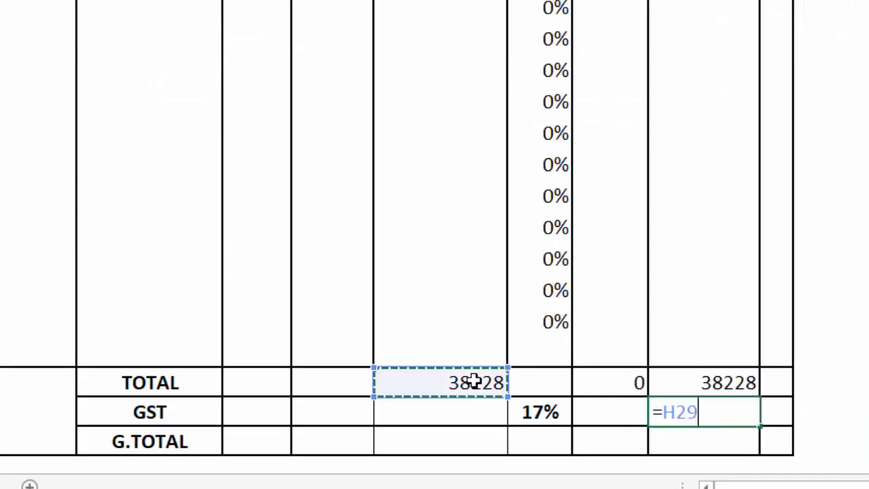
{"action": "type", "text": "*"}
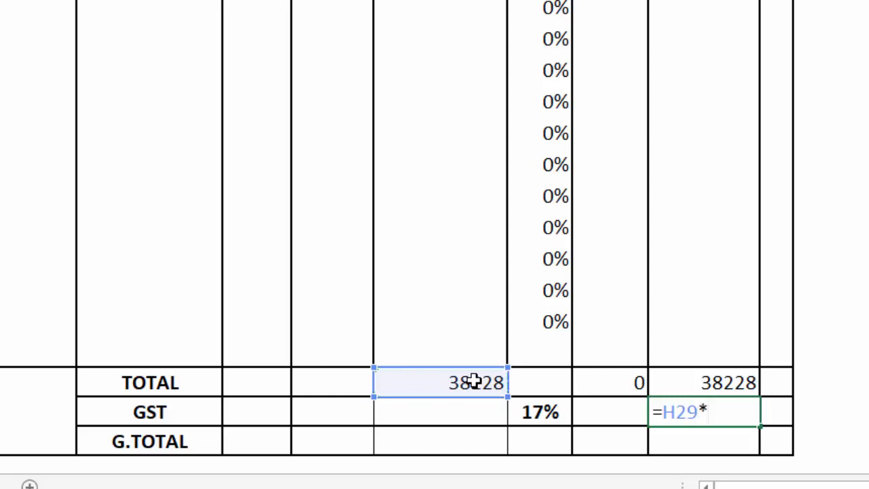
{"action": "left_click", "coordinate": [534, 415]}
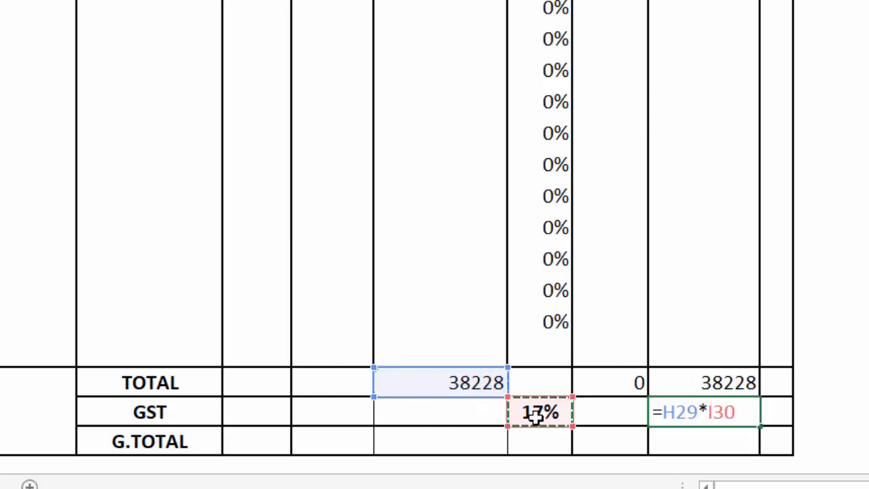
{"action": "key", "text": "Return"}
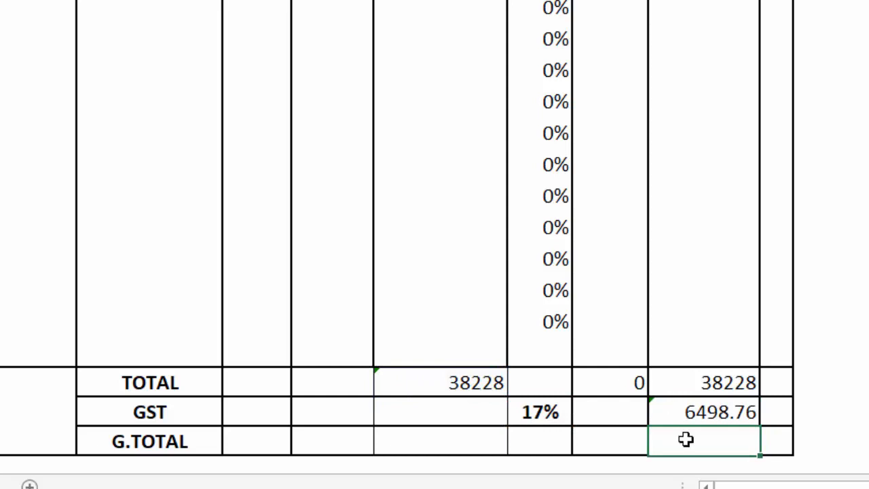
Calculate the grand total in K31 as =K29+K30.
{"action": "left_click", "coordinate": [694, 386]}
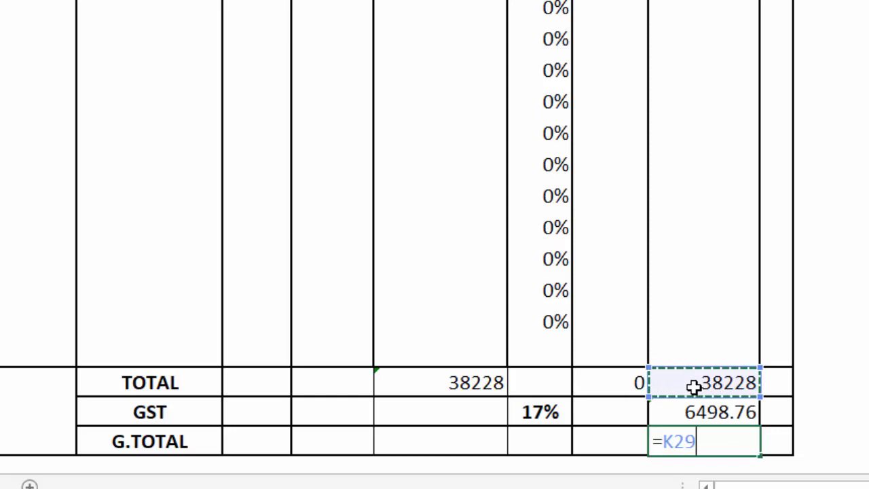
{"action": "type", "text": "+"}
{"action": "left_click", "coordinate": [693, 410]}
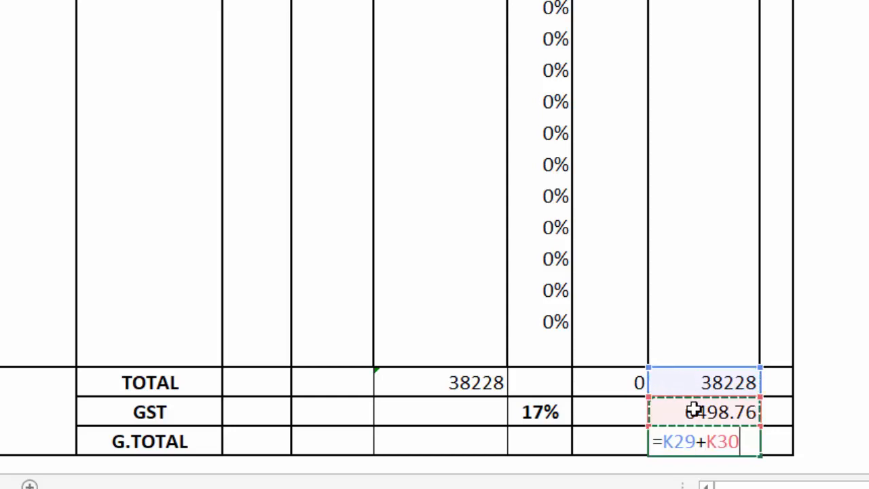
{"action": "key", "text": "Return"}
Show the TOTAL row's Amount and Total sums (K29 and H29) with one decimal place.
{"action": "left_click", "coordinate": [686, 352]}
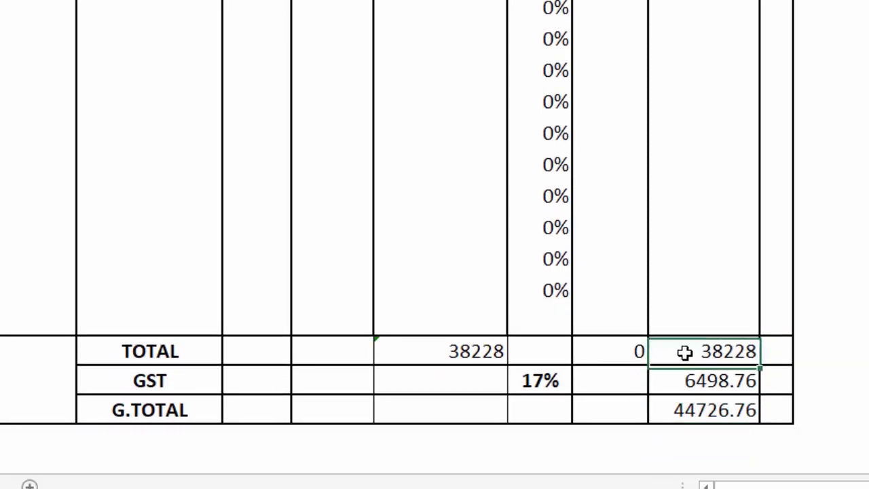
{"action": "key", "text": "alt+h"}
{"action": "key", "text": "0"}
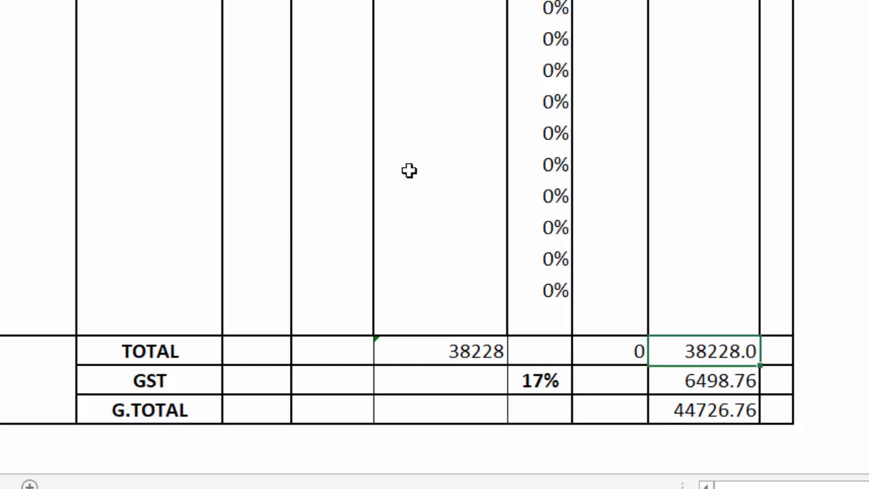
{"action": "left_click", "coordinate": [489, 361]}
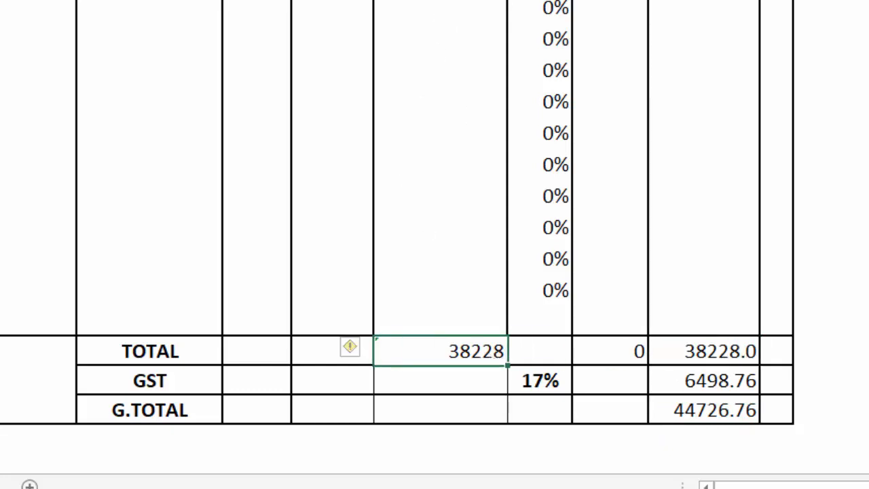
{"action": "key", "text": "alt+h"}
{"action": "key", "text": "0"}
Make the figures in the TOTAL, GST and G.TOTAL rows bold, across H29:K31.
{"action": "left_click_drag", "start_coordinate": [442, 351], "coordinate": [720, 410]}
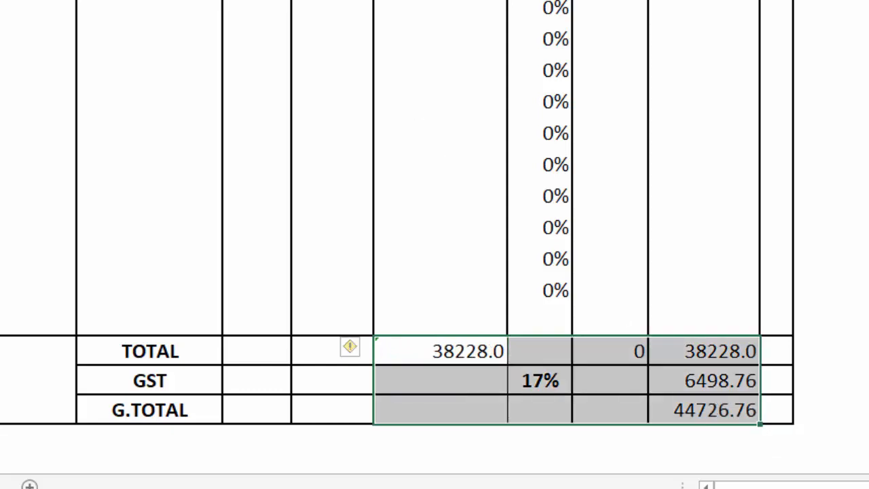
{"action": "key", "text": "ctrl+b"}
{"action": "left_click", "coordinate": [776, 440]}
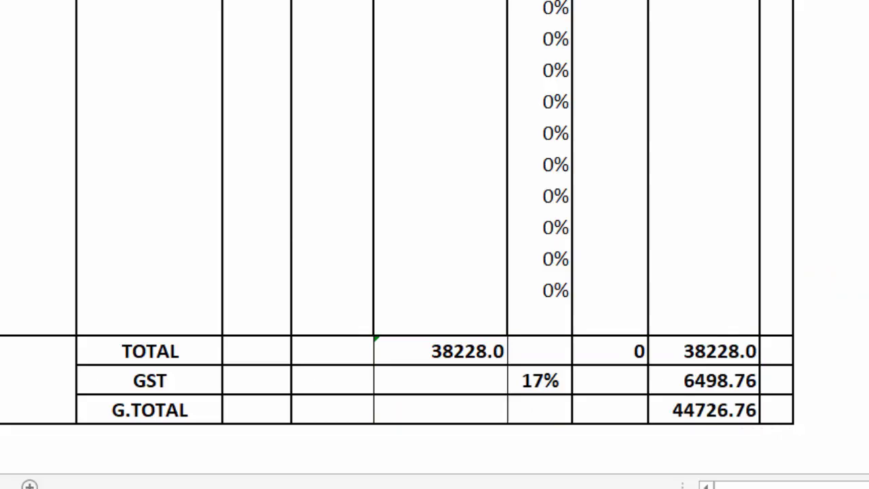
Test the Customer Name dropdown by choosing the customer with the LAPTOP bills.
{"action": "scroll", "coordinate": [435, 272], "scroll_direction": "up", "scroll_amount": 3}
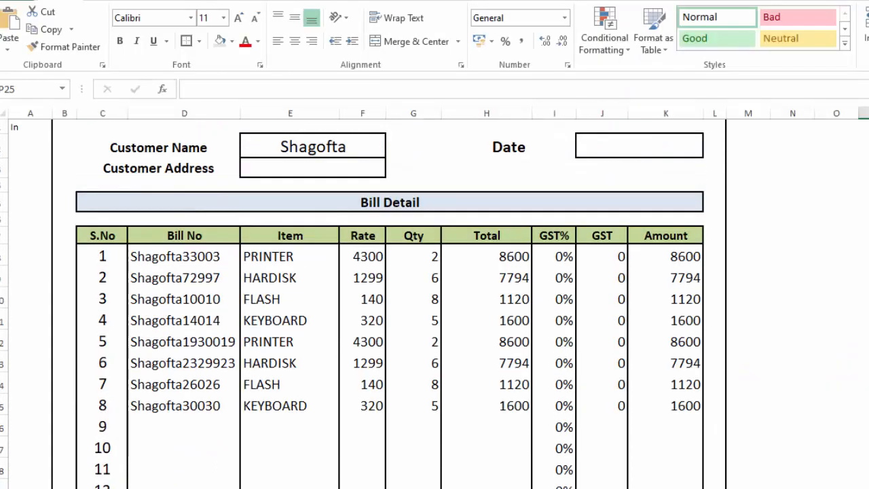
{"action": "scroll", "coordinate": [434, 298], "scroll_direction": "down", "scroll_amount": 1}
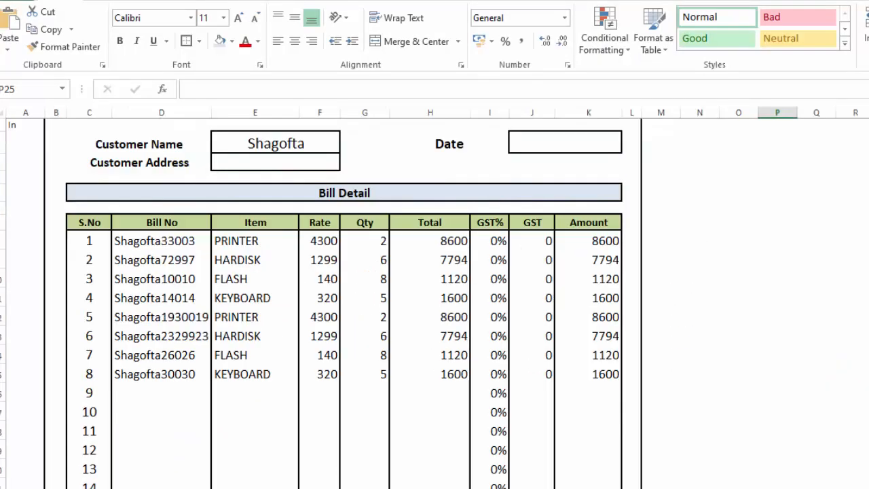
{"action": "scroll", "coordinate": [435, 299], "scroll_direction": "down", "scroll_amount": 1}
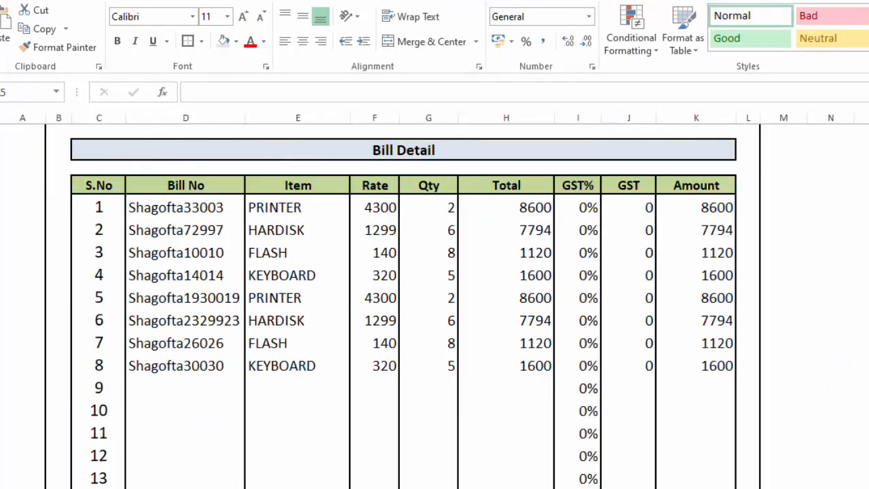
{"action": "scroll", "coordinate": [403, 304], "scroll_direction": "up", "scroll_amount": 1}
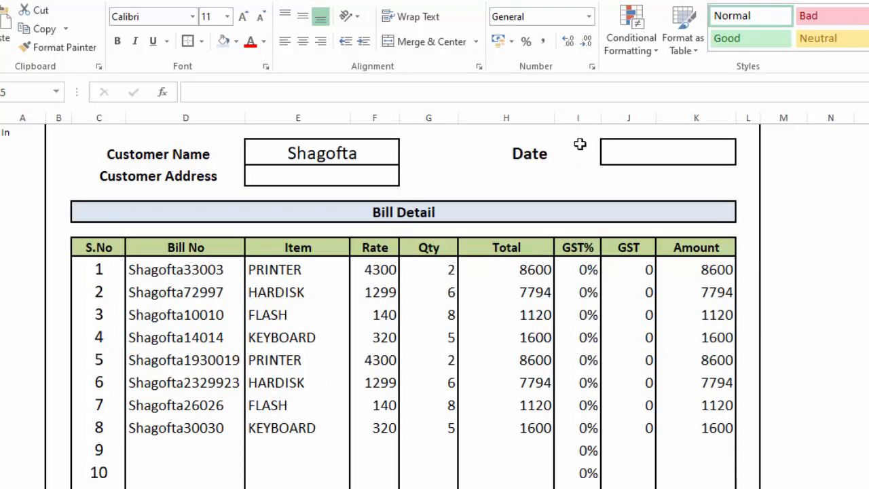
{"action": "left_click", "coordinate": [370, 151]}
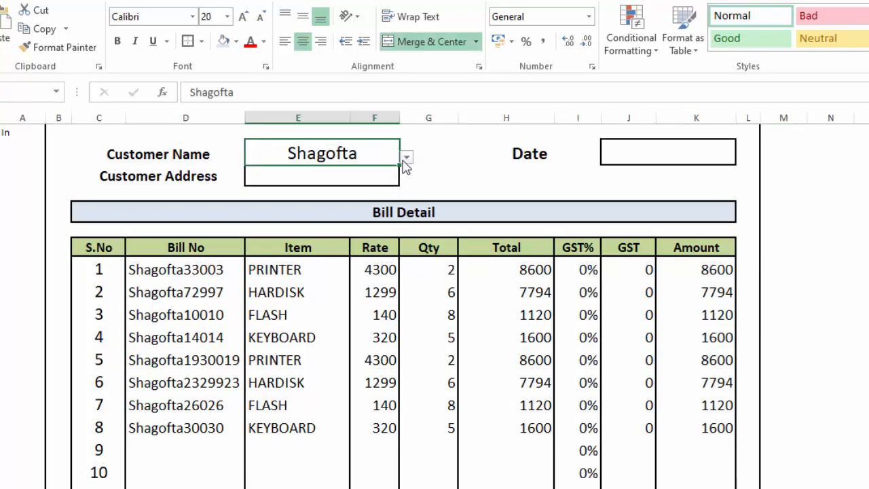
{"action": "left_click", "coordinate": [406, 158]}
{"action": "left_click", "coordinate": [349, 179]}
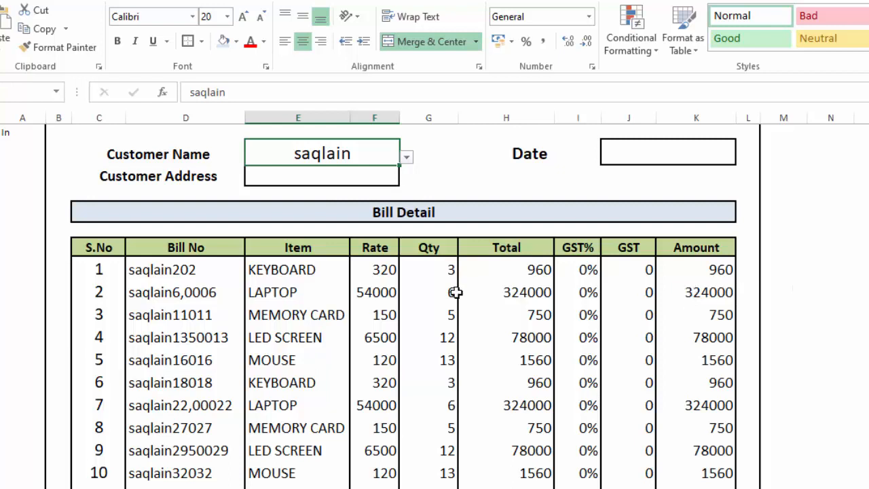
Choose the customer with the MOUSE, COMPUTER and USB bills and check the invoice lines and summary rows.
{"action": "left_click", "coordinate": [405, 161]}
{"action": "left_click", "coordinate": [356, 170]}
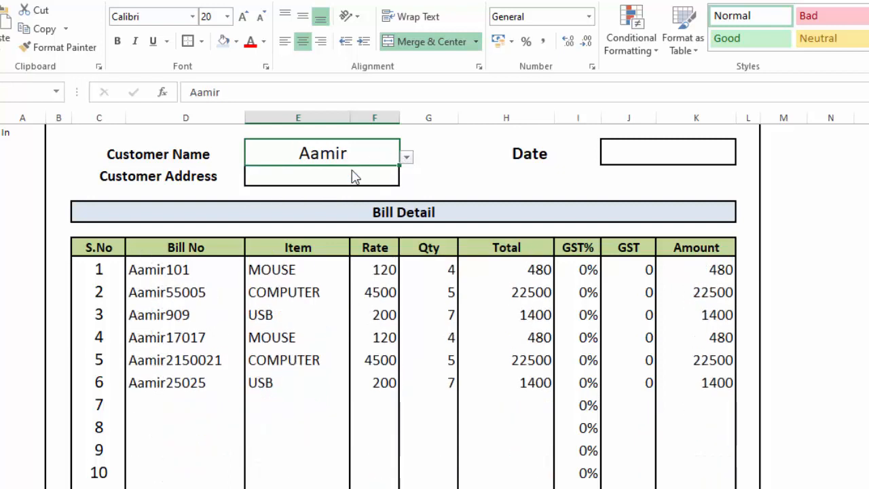
{"action": "scroll", "coordinate": [404, 306], "scroll_direction": "down", "scroll_amount": 3}
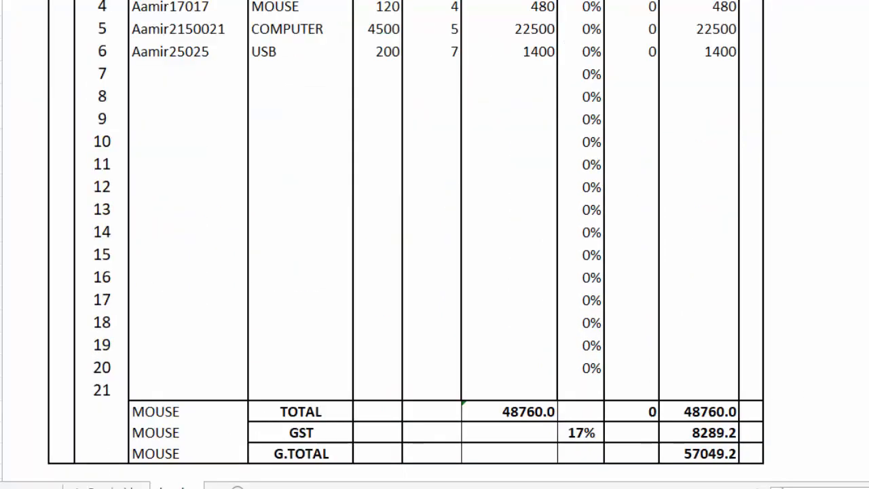
{"action": "scroll", "coordinate": [567, 120], "scroll_direction": "up", "scroll_amount": 3}
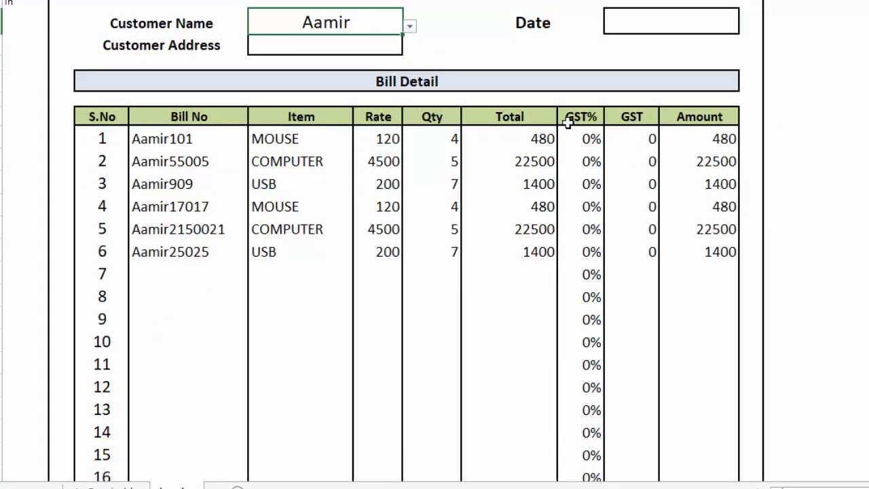
{"action": "scroll", "coordinate": [407, 272], "scroll_direction": "down", "scroll_amount": 3}
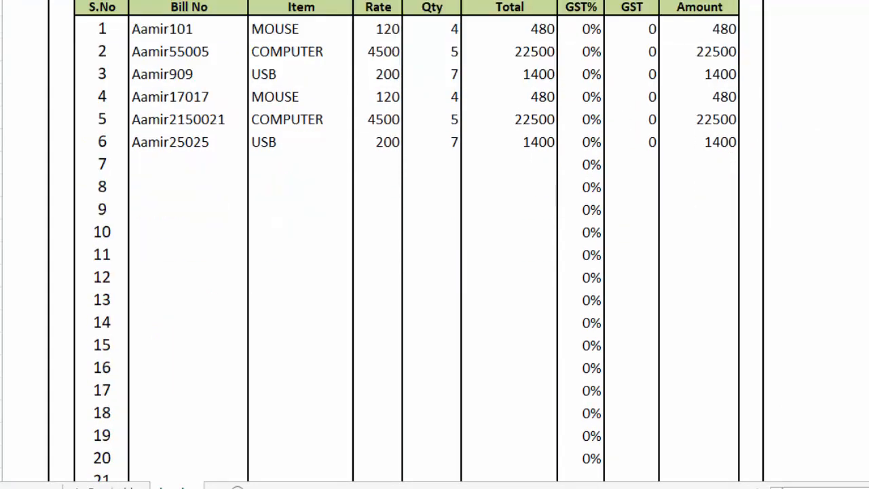
{"action": "scroll", "coordinate": [408, 272], "scroll_direction": "up", "scroll_amount": 3}
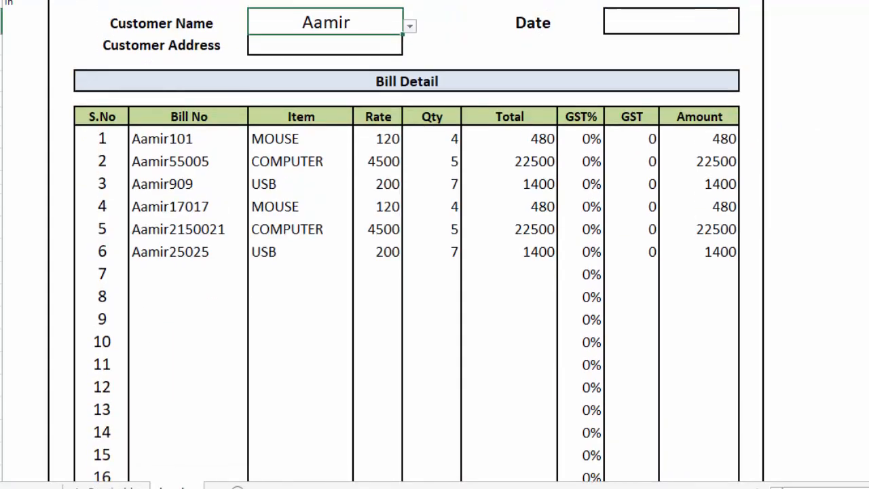
Choose the customer with the LED SCREEN and MEMORY CARD bills, and open the A/c Receivable data sheet.
{"action": "left_click", "coordinate": [410, 26]}
{"action": "key", "text": "Escape"}
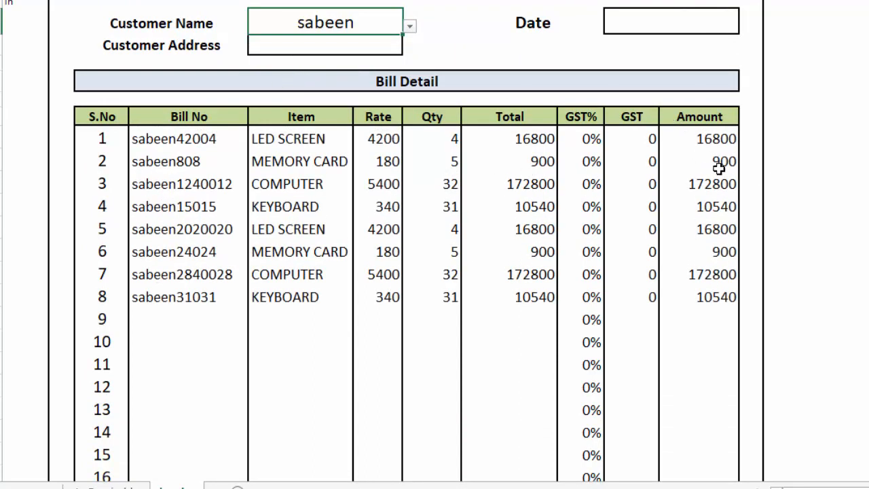
{"action": "left_click", "coordinate": [138, 485]}
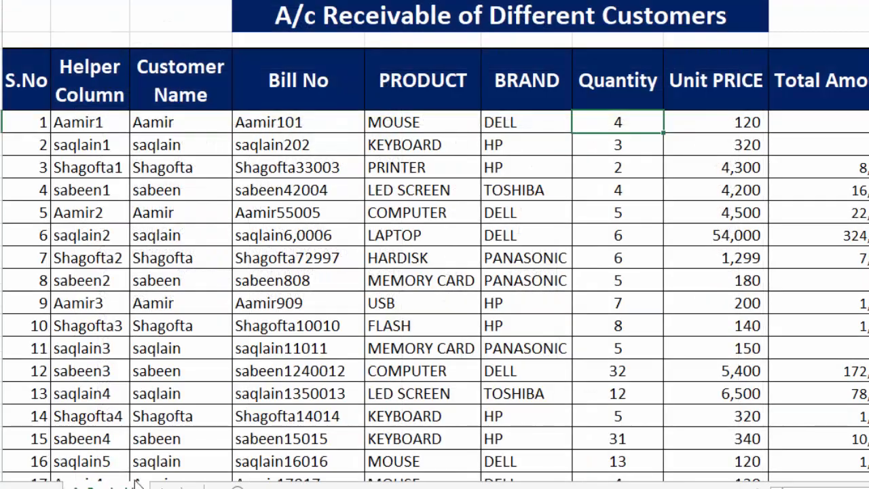